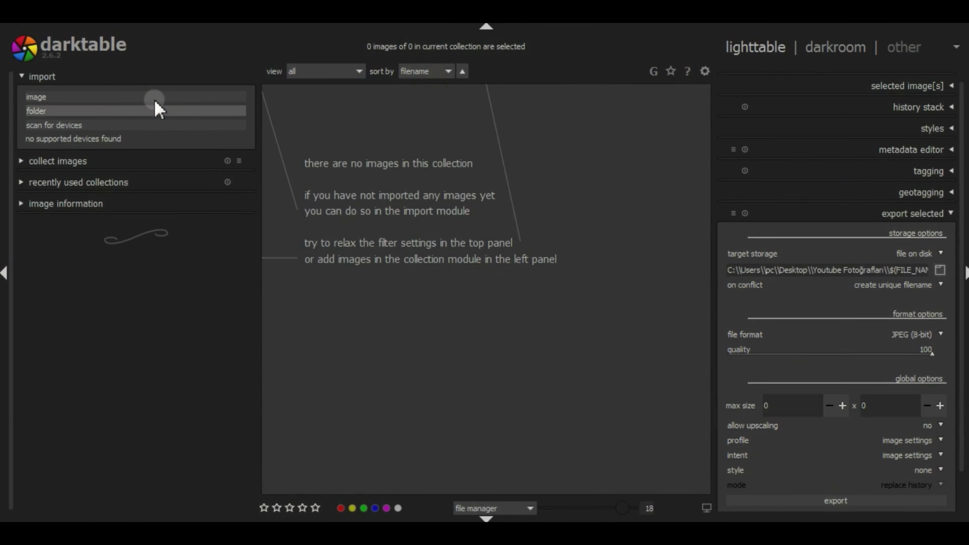
Step: Import IMG_7049.JPG and open it in the darkroom with the basic module group showing
click(136, 97)
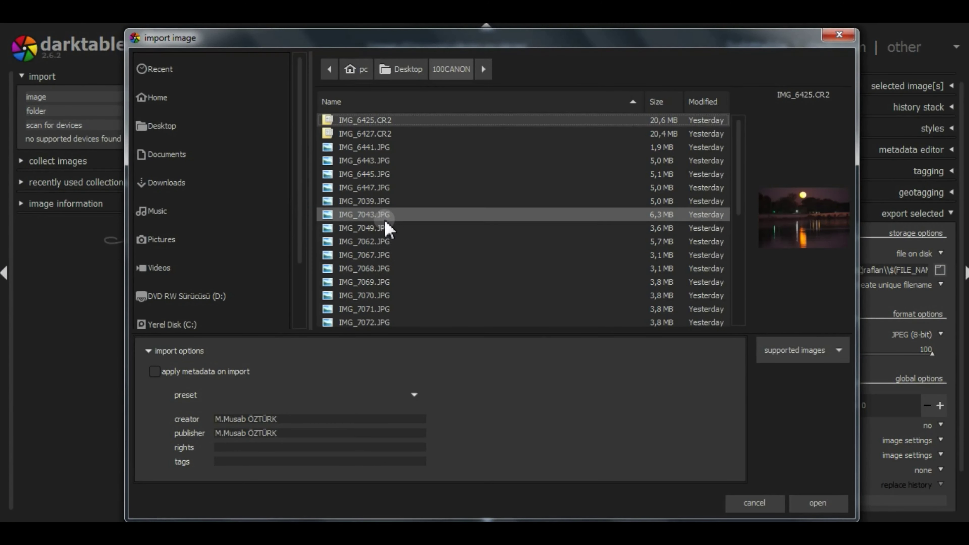
click(379, 231)
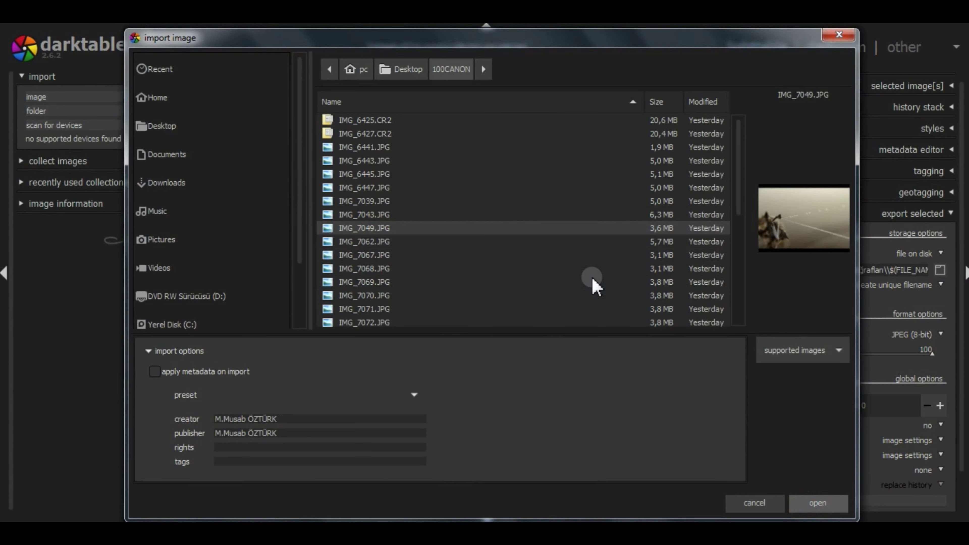
key(Return)
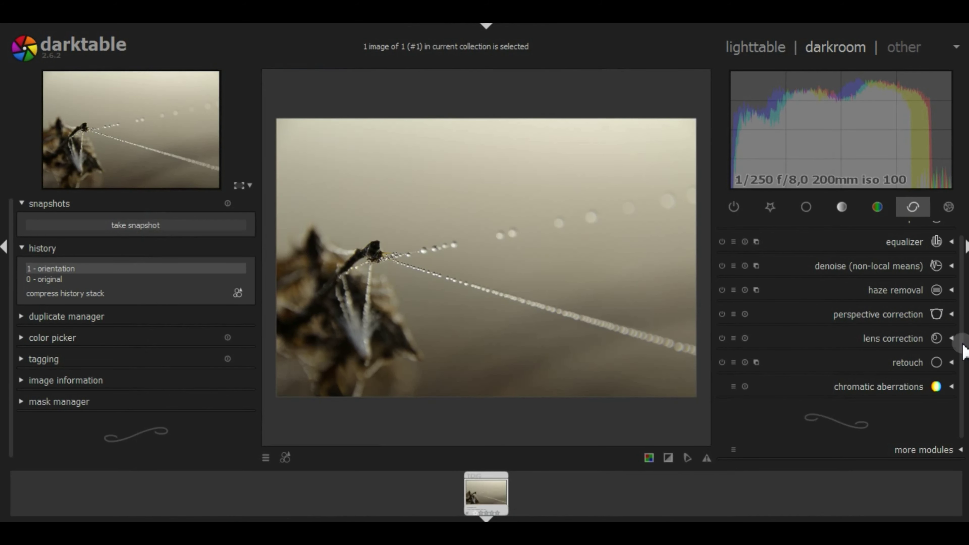
click(806, 206)
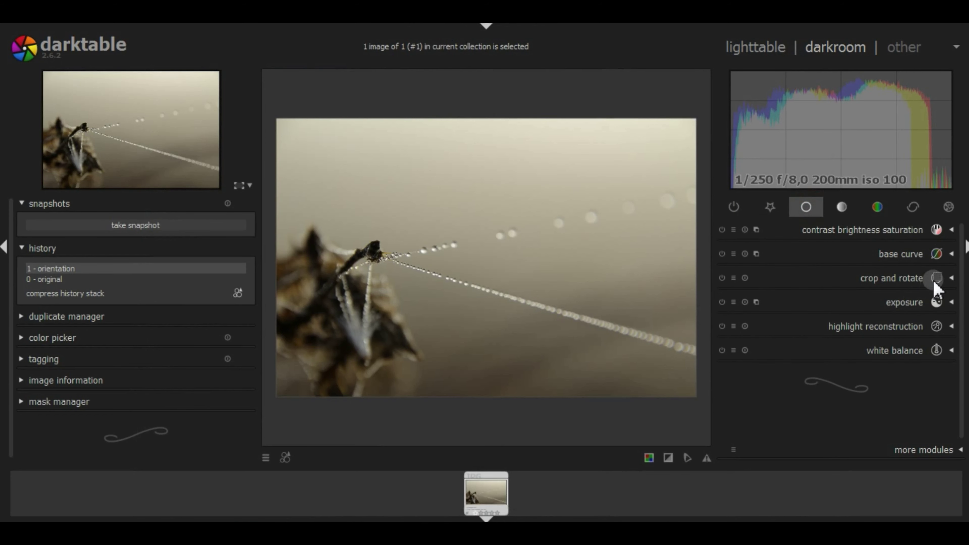
Step: Set a 16:9 crop spanning the full image width and move it lower on the photo
click(948, 277)
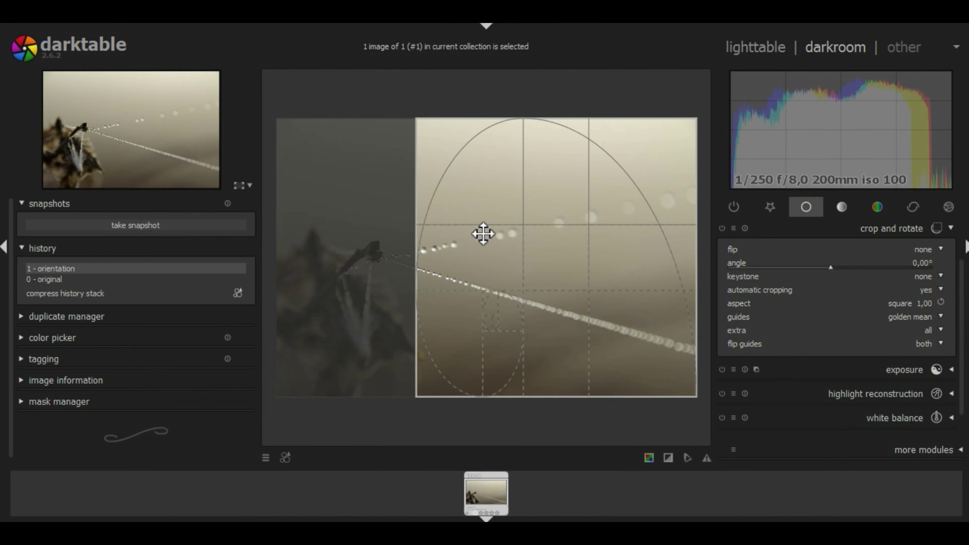
click(913, 304)
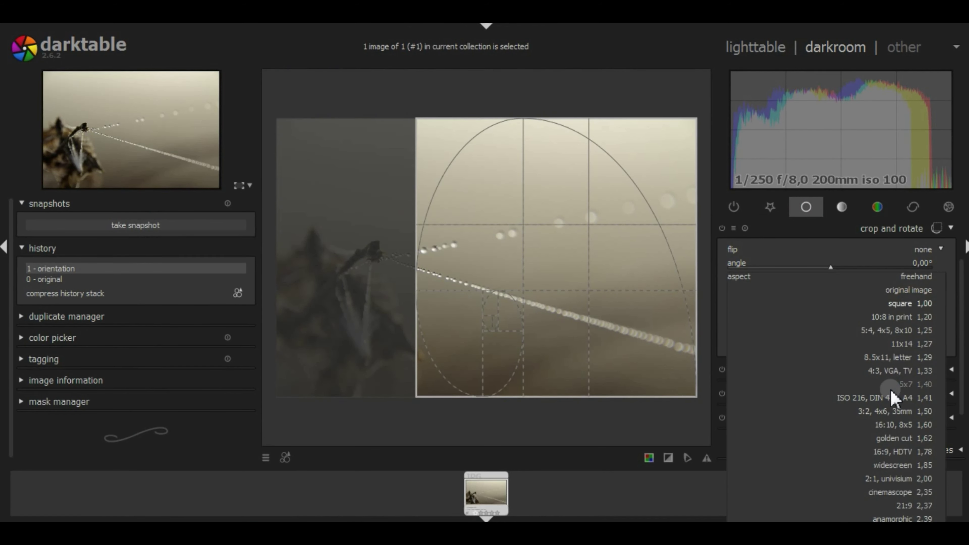
click(891, 451)
drag(437, 293, 240, 267)
drag(405, 252, 380, 324)
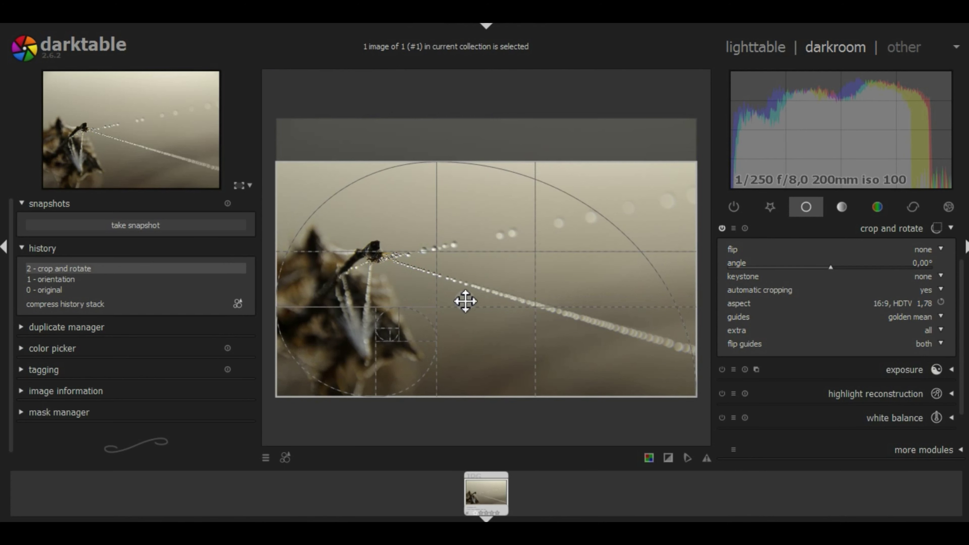
Step: Flip the golden-mean guides horizontally and apply the crop
click(923, 344)
click(919, 316)
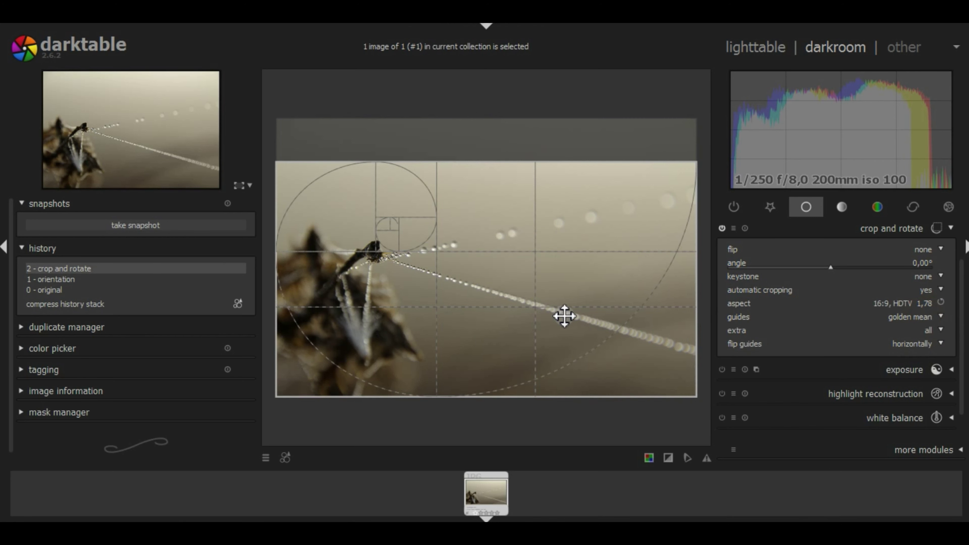
click(908, 228)
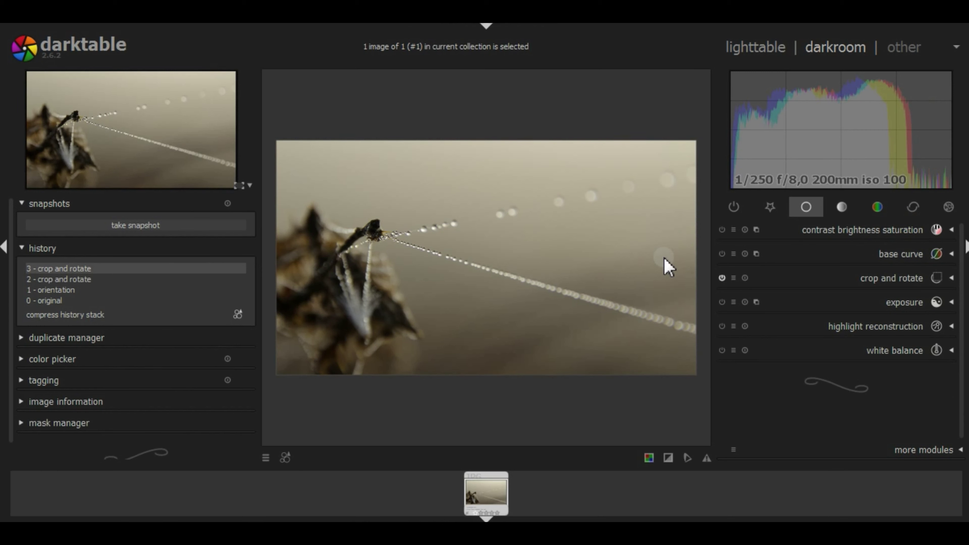
Step: Pull the 16:9 crop's right edge inward and reposition the frame vertically over the anchor twig
click(910, 278)
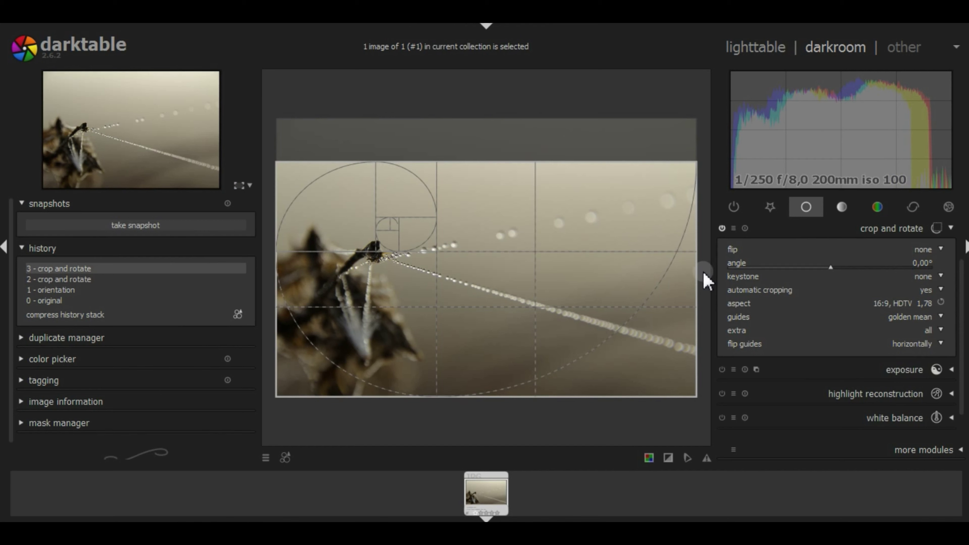
drag(687, 273, 616, 281)
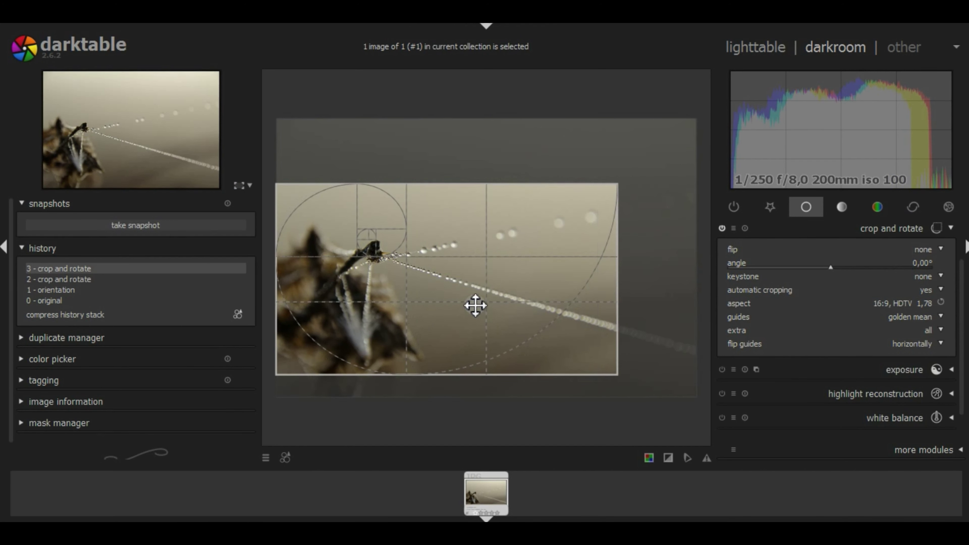
drag(475, 305, 474, 315)
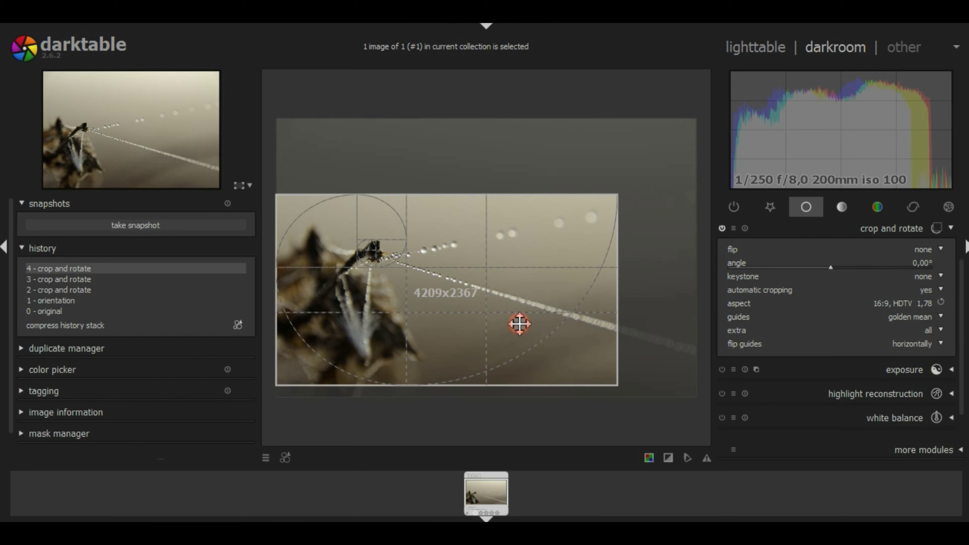
drag(519, 323, 504, 287)
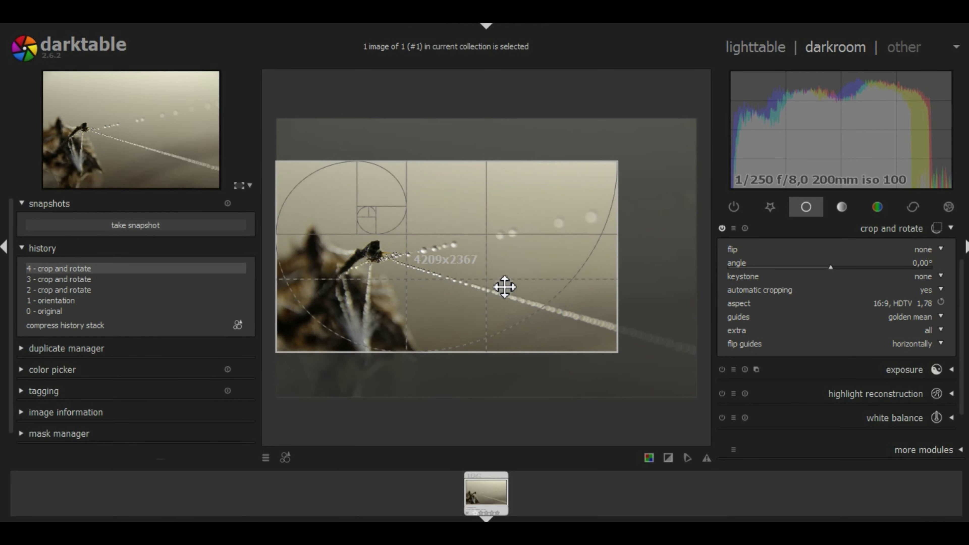
drag(505, 287, 503, 298)
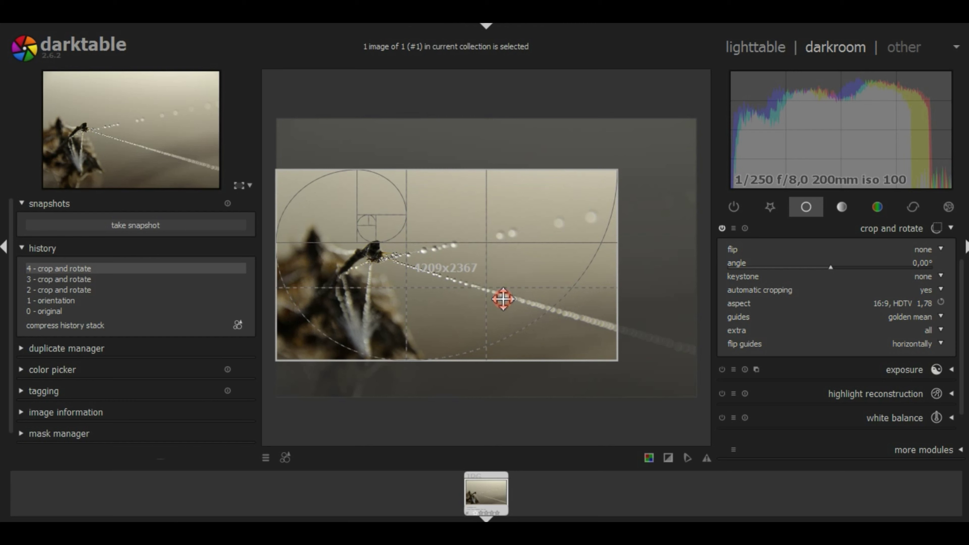
drag(503, 298, 503, 305)
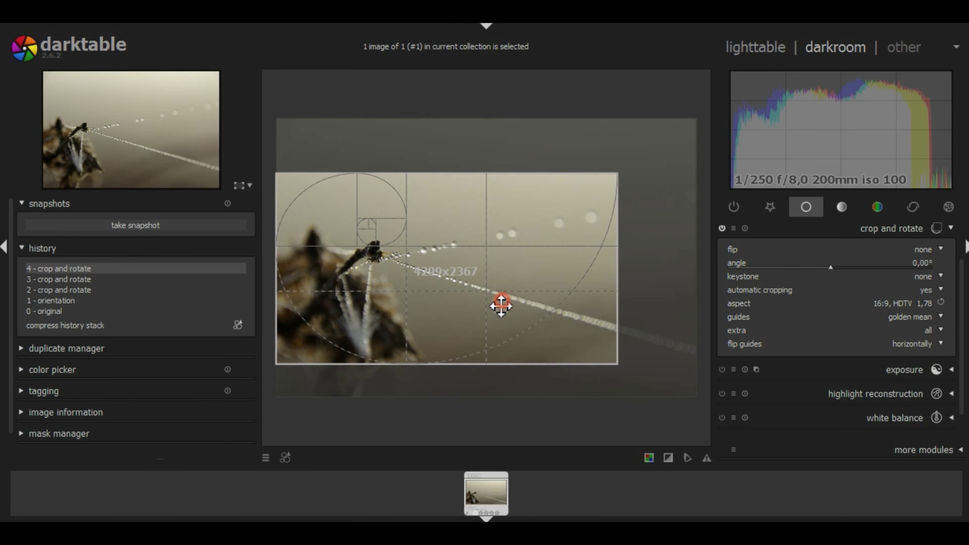
click(921, 303)
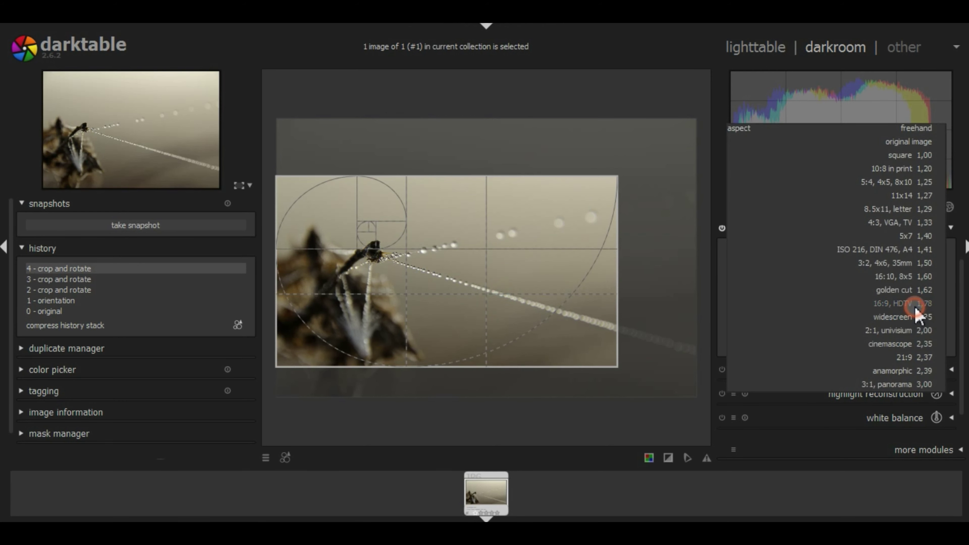
Step: Make the crop freehand and extend its bottom and top edges to about 4209x2062
click(913, 130)
mouse_move(429, 367)
mouse_down()
mouse_move(433, 353)
mouse_move(425, 396)
mouse_move(479, 356)
mouse_move(480, 332)
mouse_up()
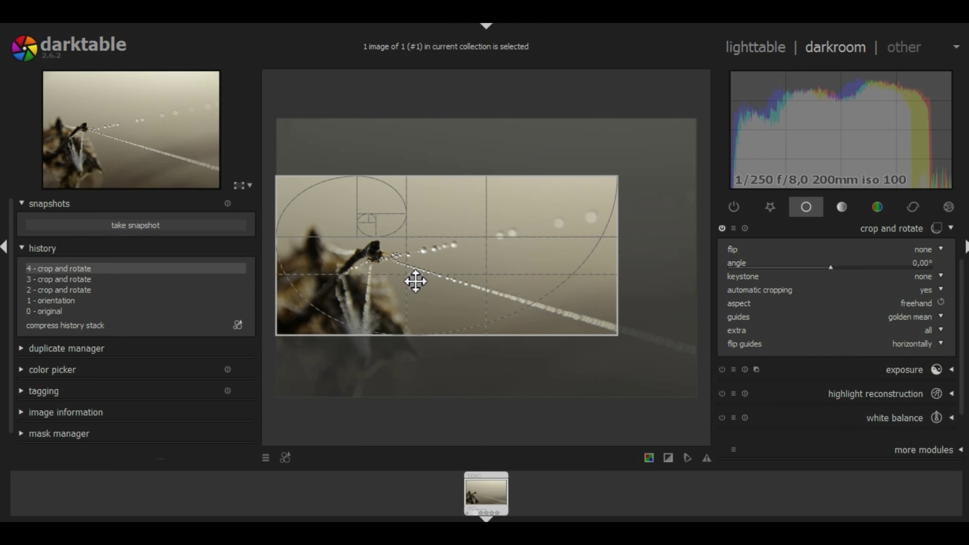
drag(397, 292, 403, 290)
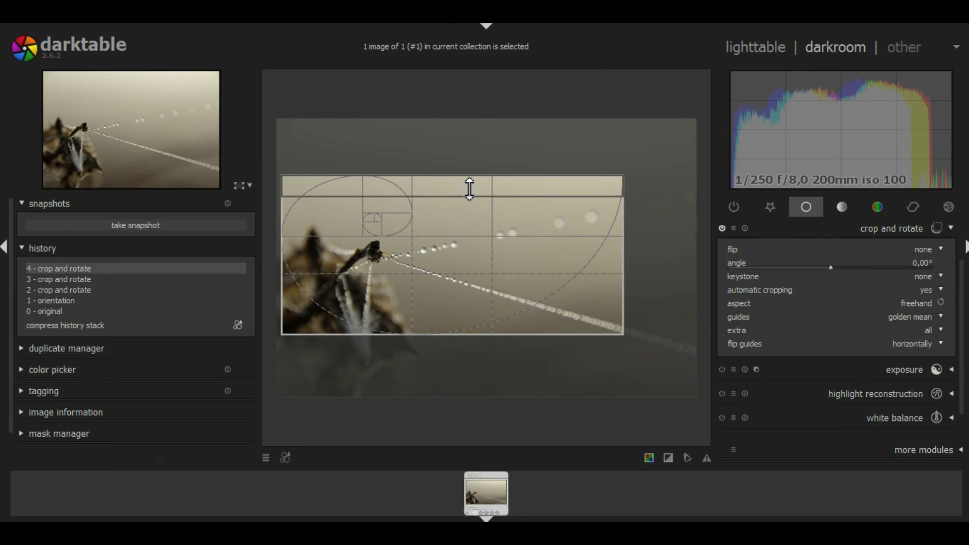
drag(471, 188, 472, 180)
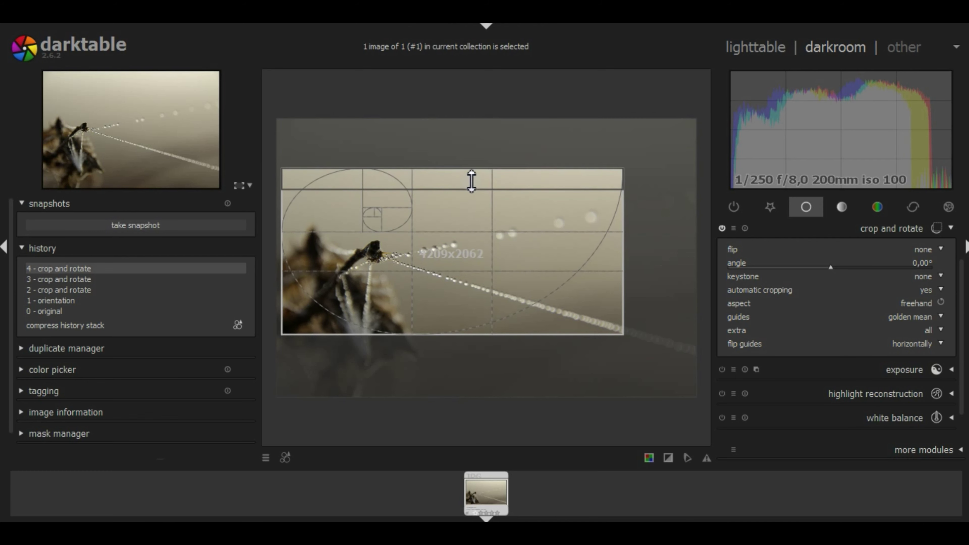
click(932, 343)
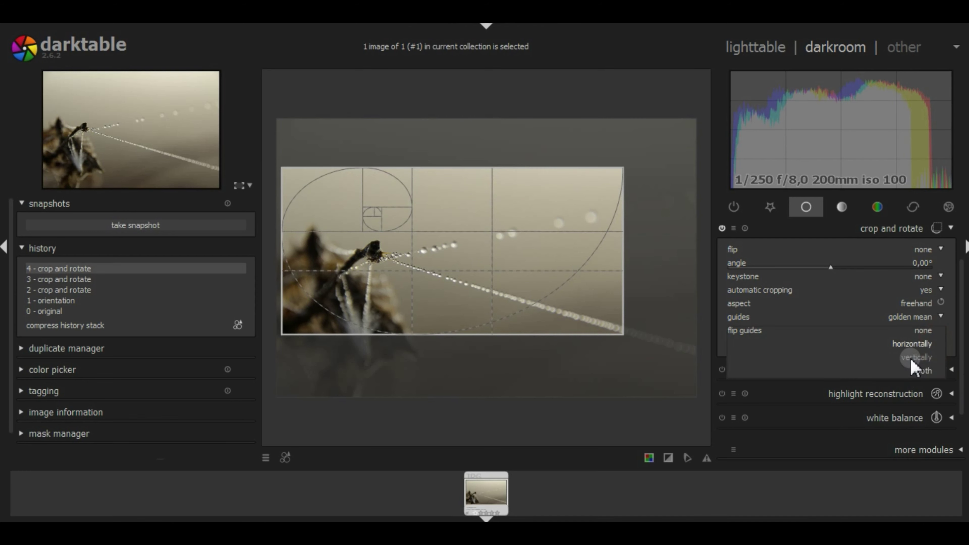
Step: Flip guides both ways, trim the freehand crop to about 3989x2132, and apply it
click(923, 370)
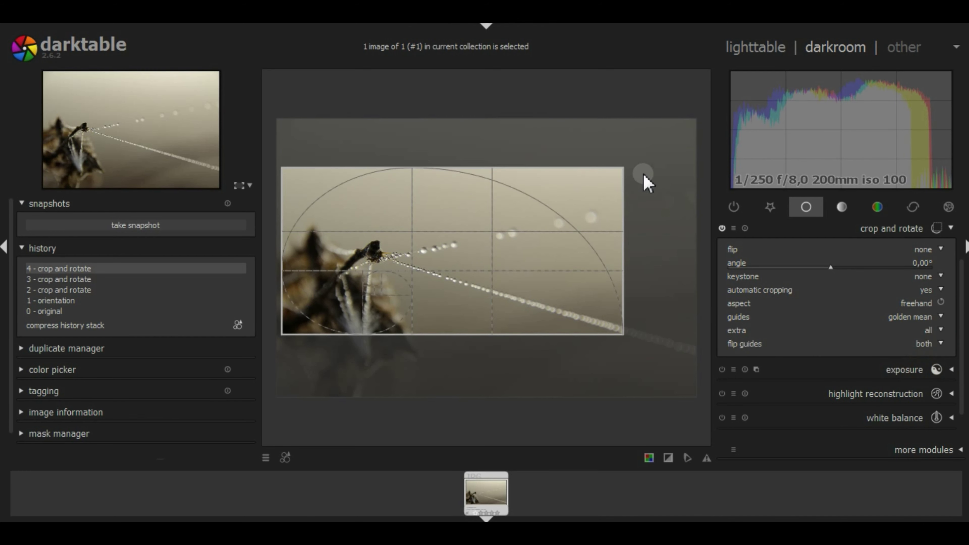
drag(505, 182, 504, 175)
drag(473, 245, 473, 245)
drag(619, 236, 605, 235)
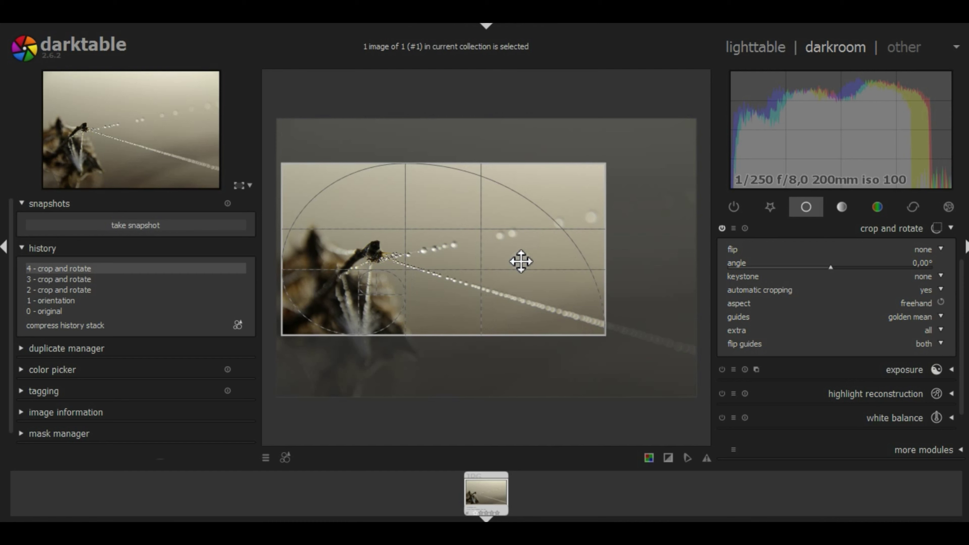
drag(521, 262, 523, 262)
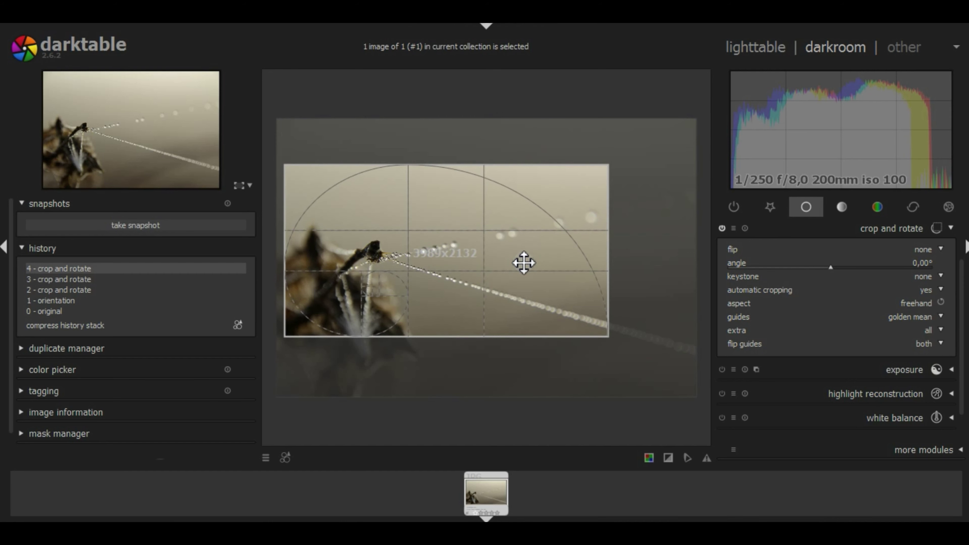
drag(524, 263, 524, 261)
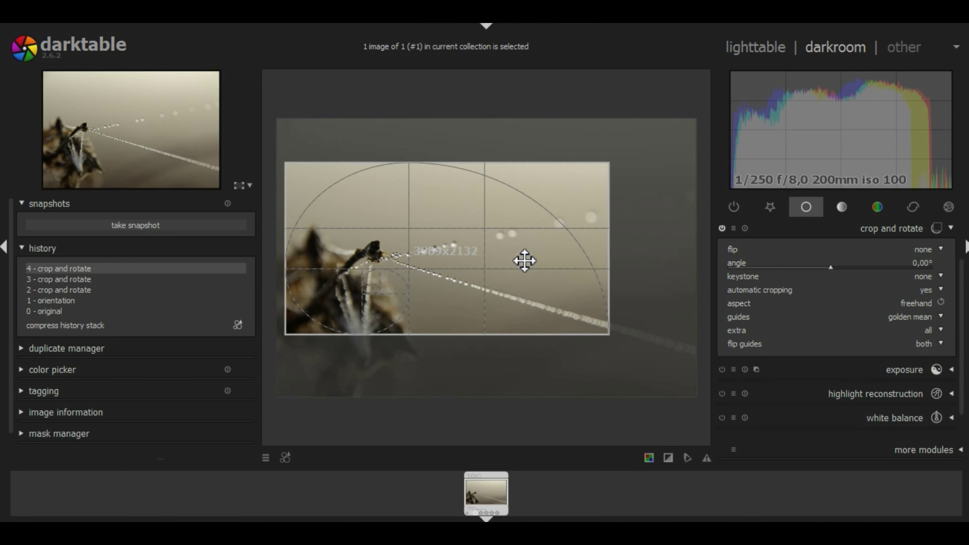
click(928, 228)
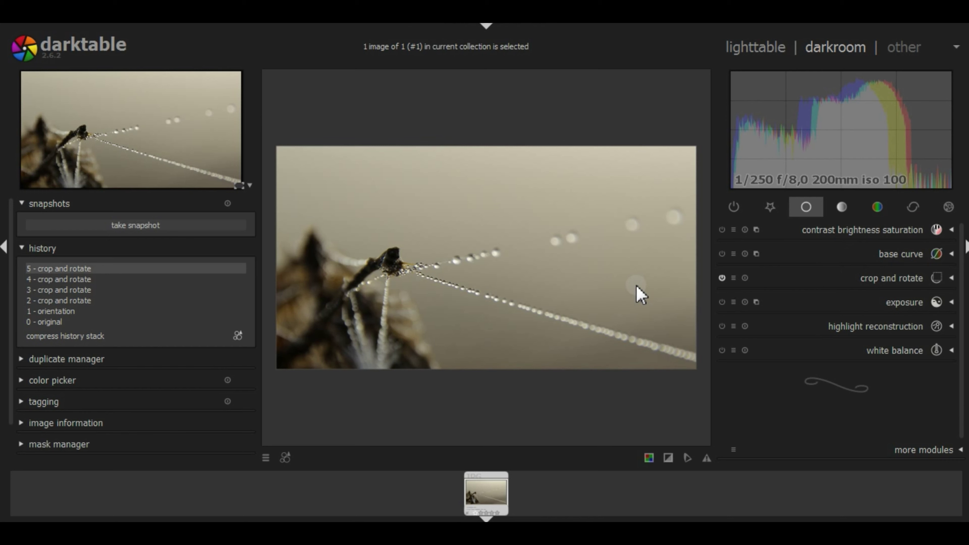
Step: Compress the crop history steps and set highlight reconstruction to reconstruct in LCh
click(91, 336)
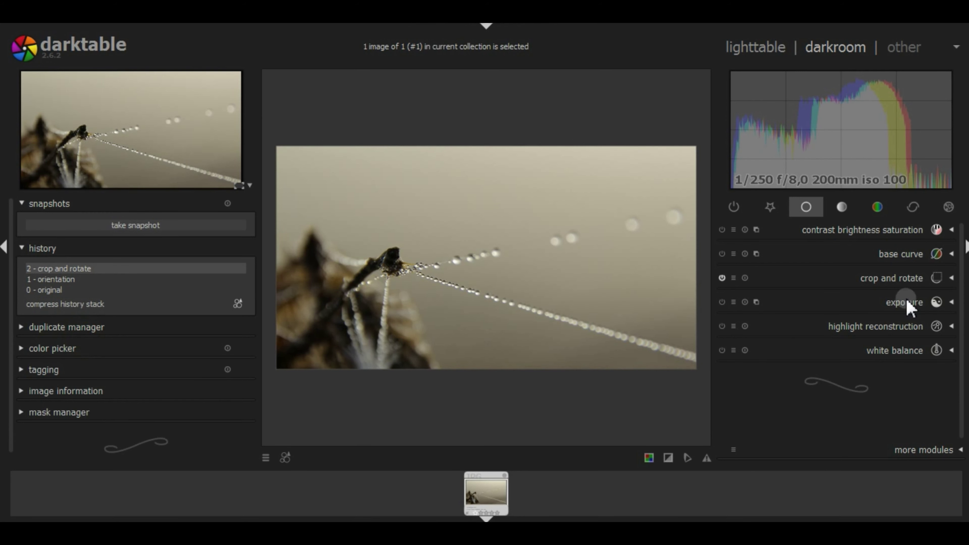
click(910, 326)
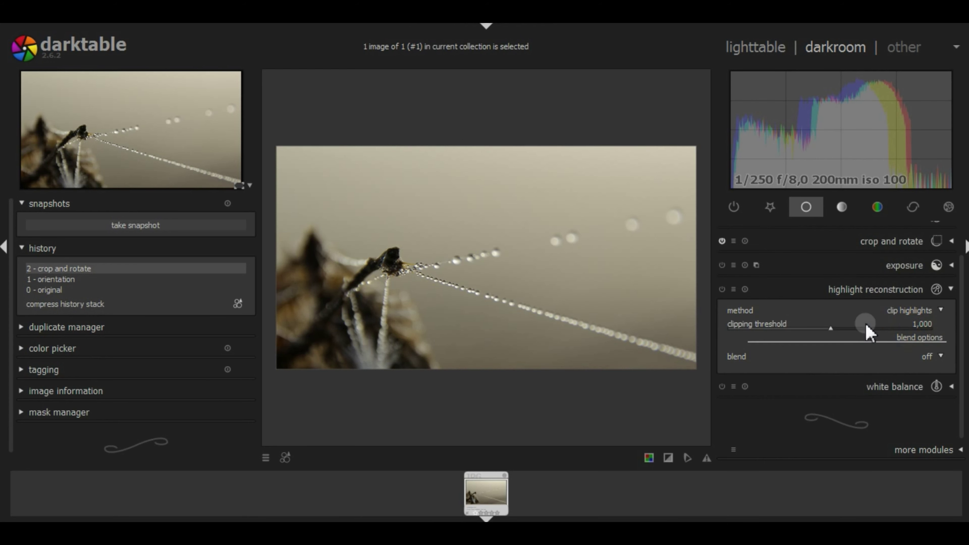
click(910, 310)
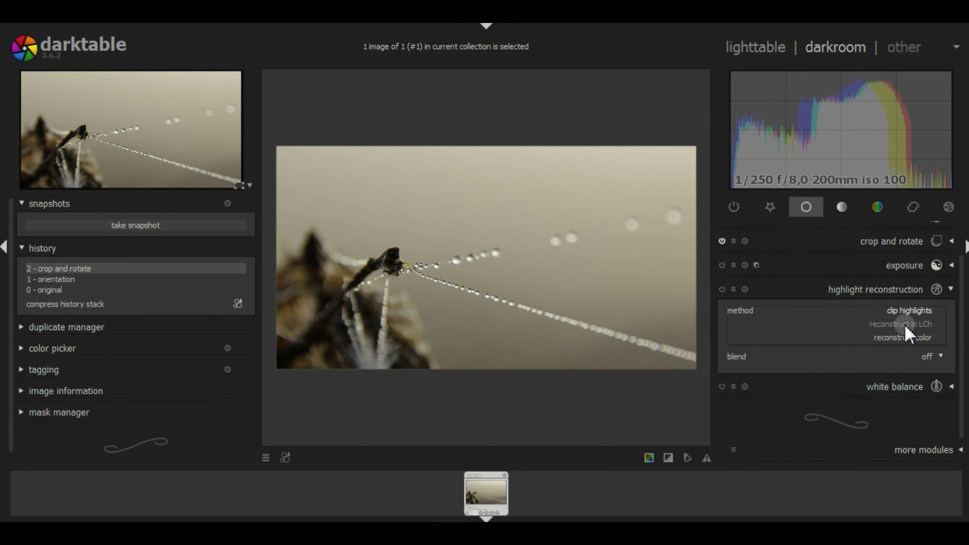
click(899, 325)
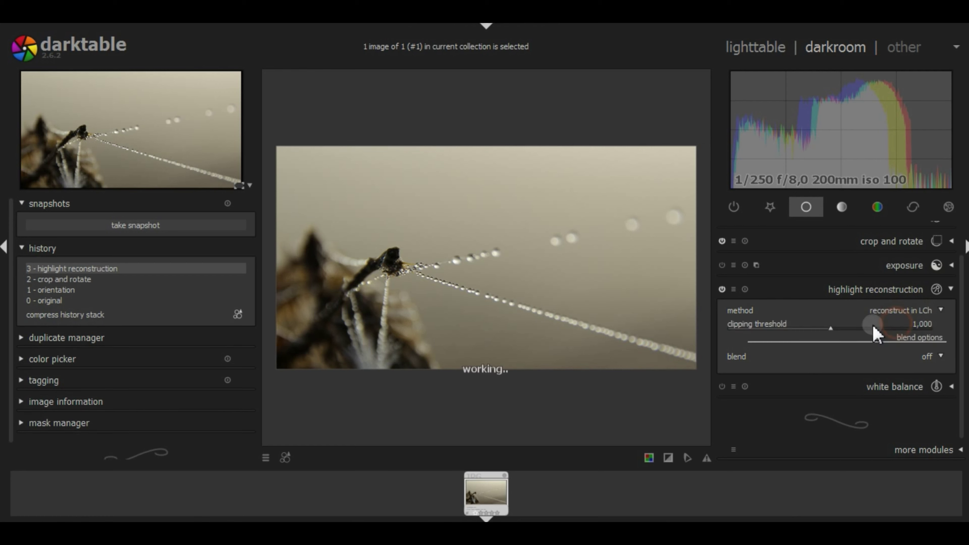
Step: Zoom into the dewdrops and compare highlight reconstruction off and on, leaving it enabled at 0,790
scroll(862, 336, down, 3)
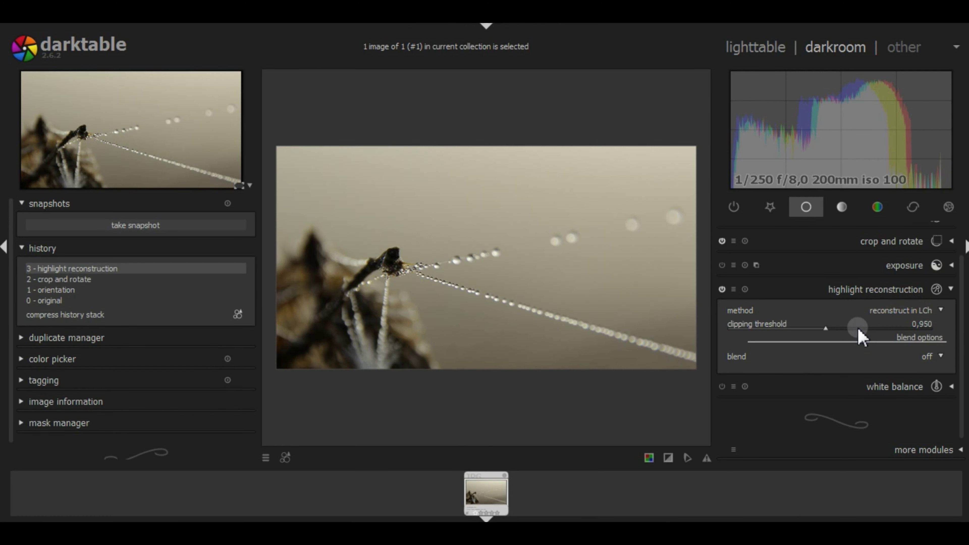
scroll(858, 331, down, 2)
scroll(859, 332, down, 1)
scroll(858, 331, down, 2)
scroll(858, 331, down, 1)
scroll(858, 331, down, 2)
scroll(858, 331, down, 2)
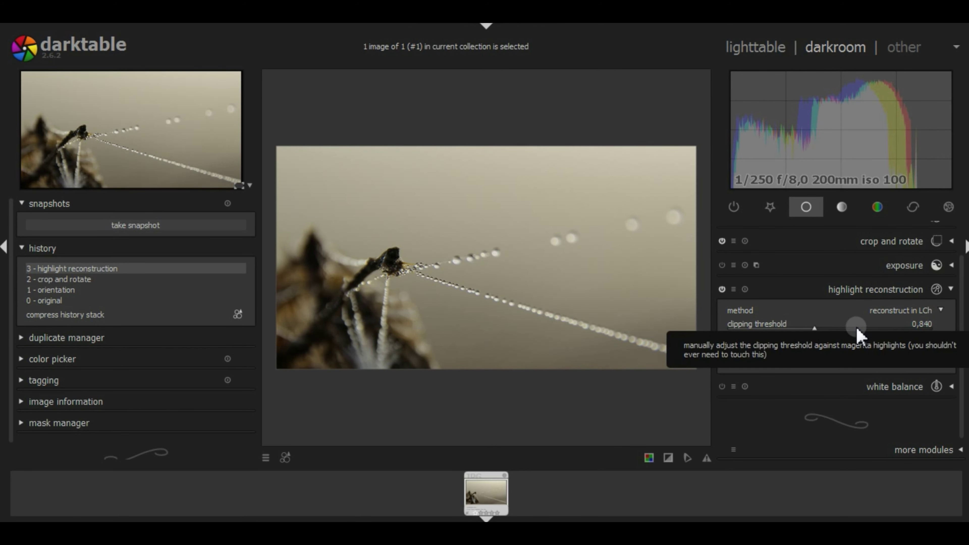
scroll(858, 331, down, 2)
scroll(858, 331, down, 2)
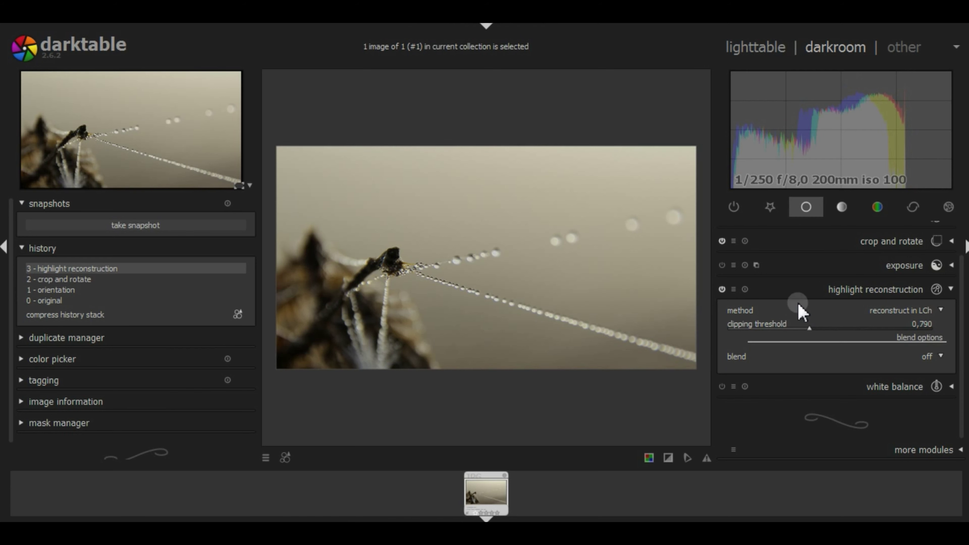
click(720, 290)
click(721, 290)
click(720, 290)
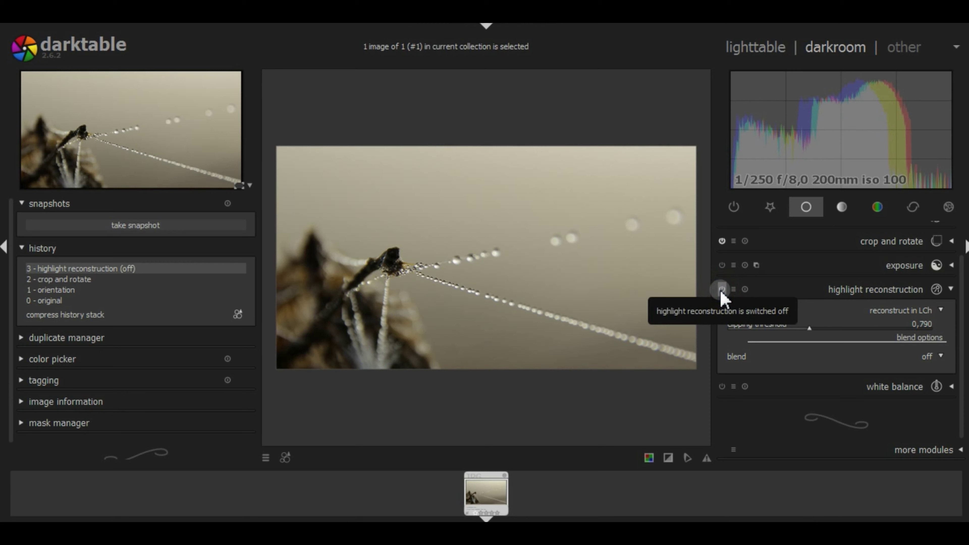
click(721, 290)
scroll(434, 275, up, 3)
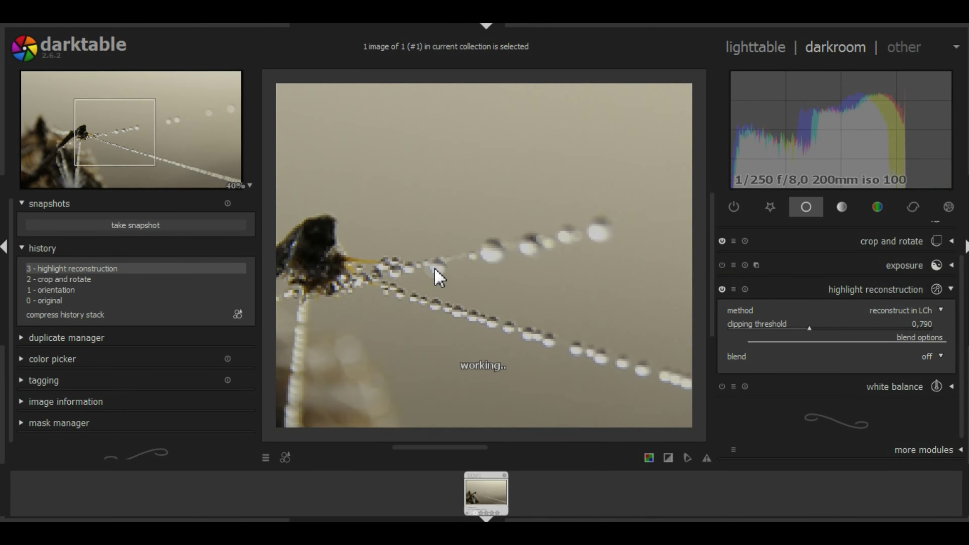
scroll(436, 275, up, 1)
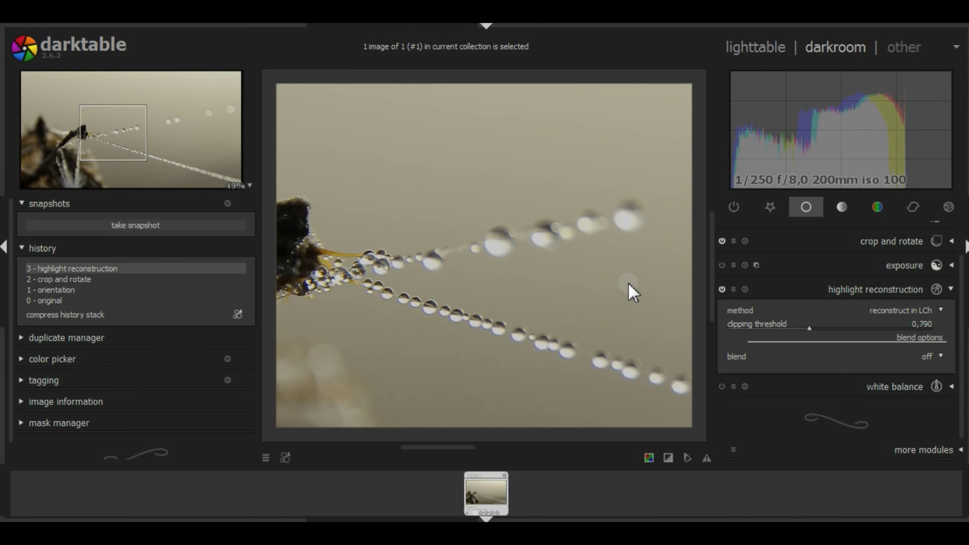
click(722, 290)
click(724, 290)
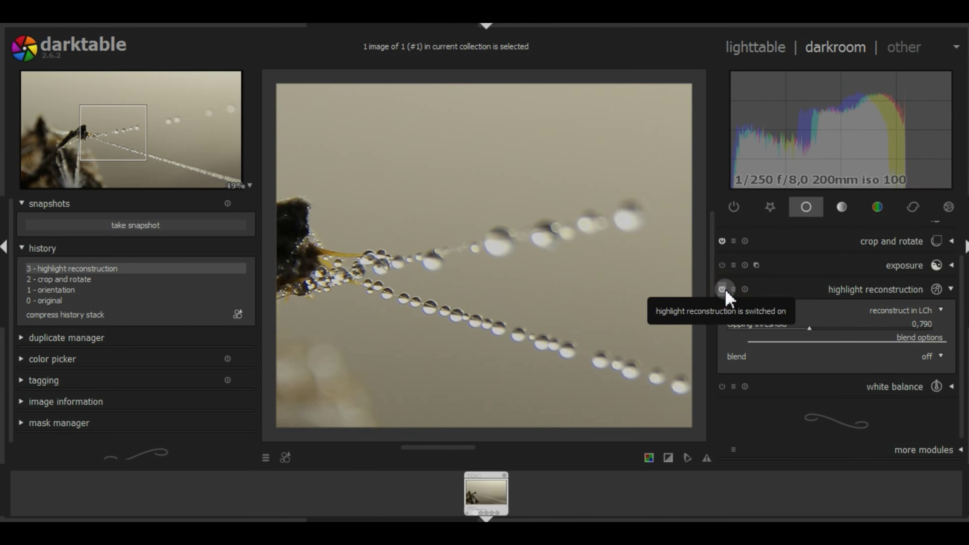
click(925, 291)
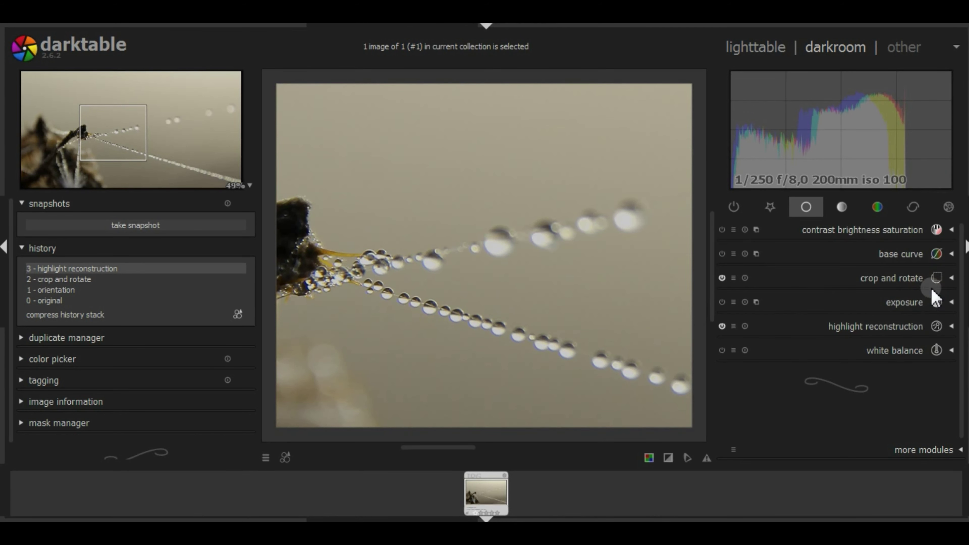
click(948, 304)
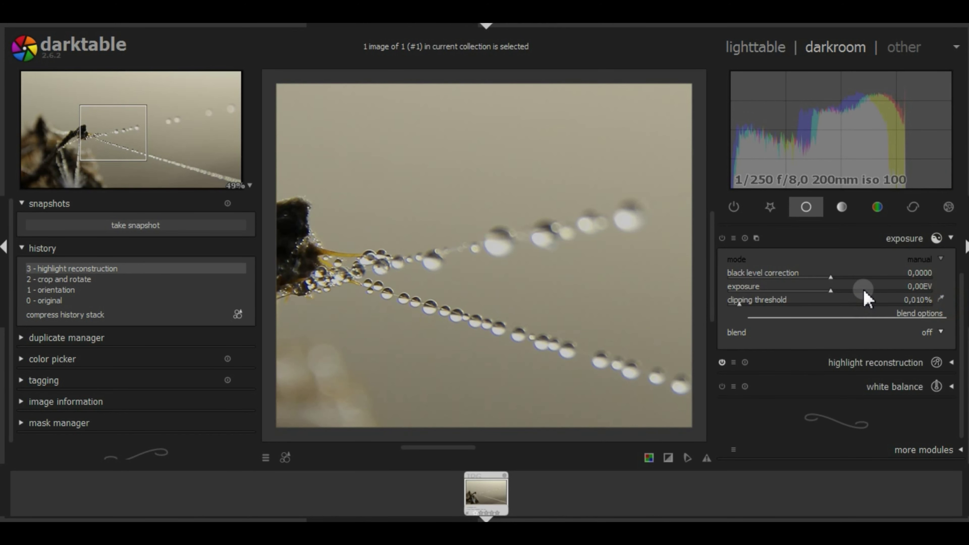
Step: Raise exposure to +0,32 EV and compare against the earlier history state
scroll(864, 290, up, 4)
scroll(864, 291, up, 3)
scroll(864, 291, up, 2)
scroll(865, 291, up, 2)
scroll(864, 291, up, 1)
scroll(864, 291, up, 1)
scroll(865, 291, up, 1)
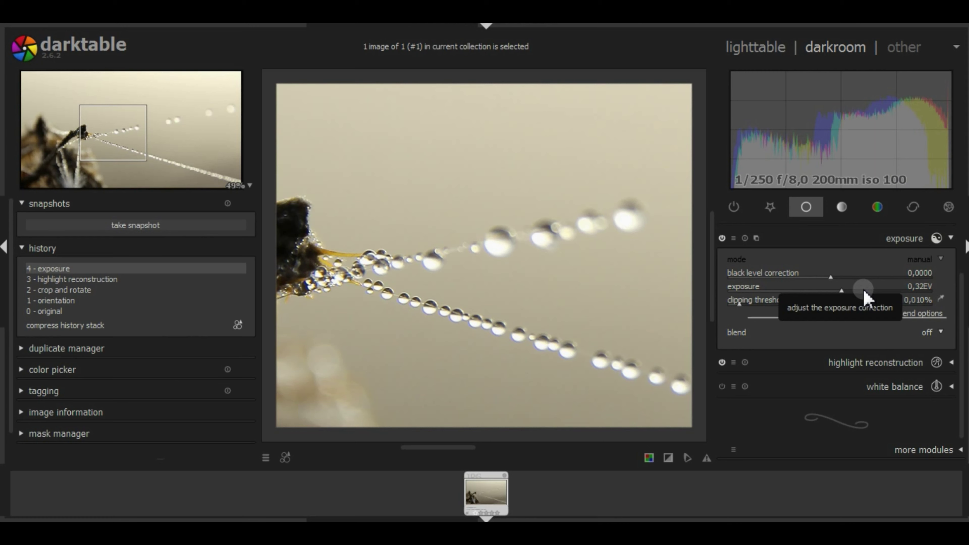
click(942, 239)
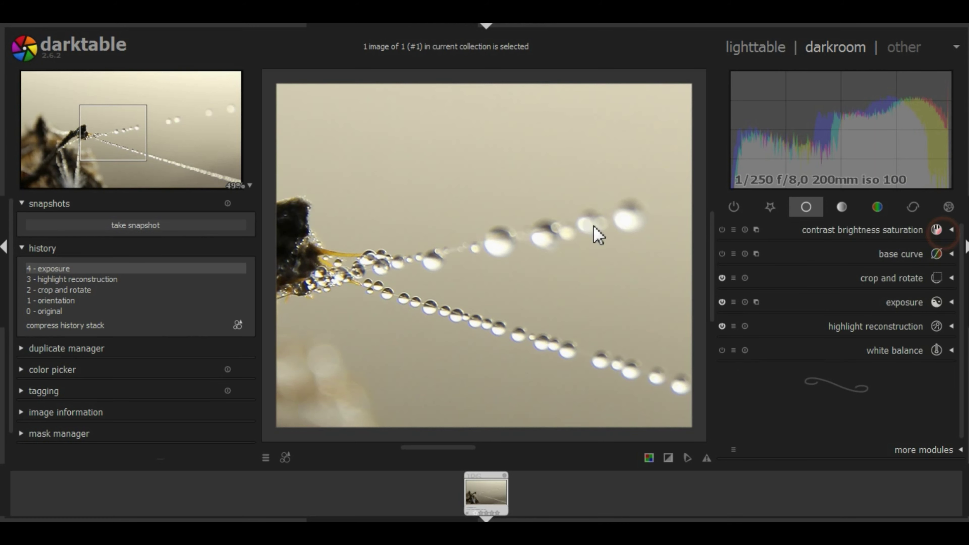
scroll(531, 250, down, 1)
scroll(533, 255, down, 1)
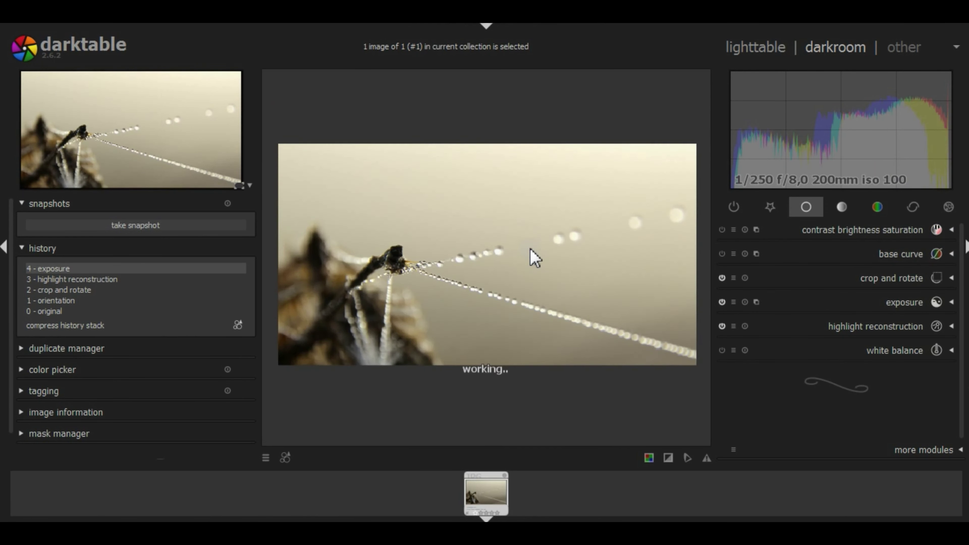
scroll(423, 293, up, 1)
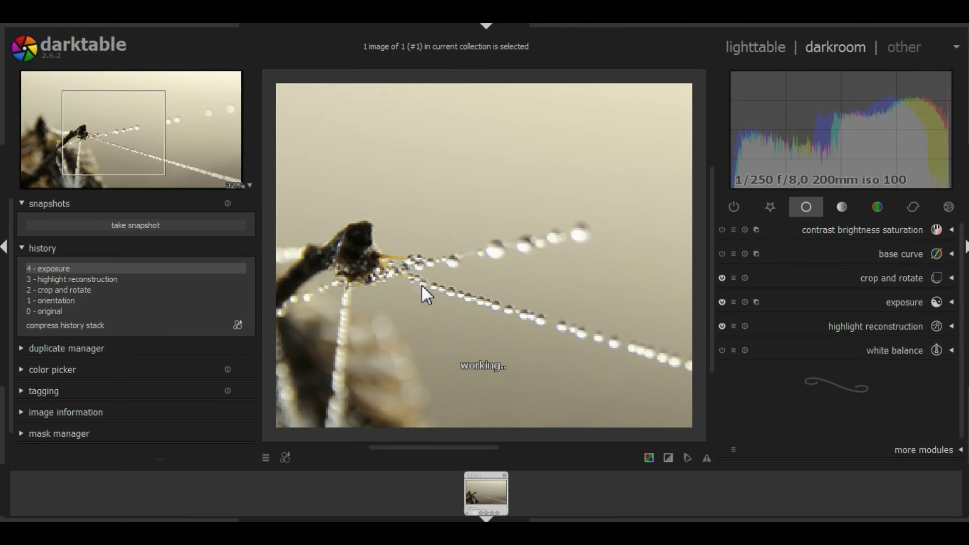
click(80, 290)
click(76, 269)
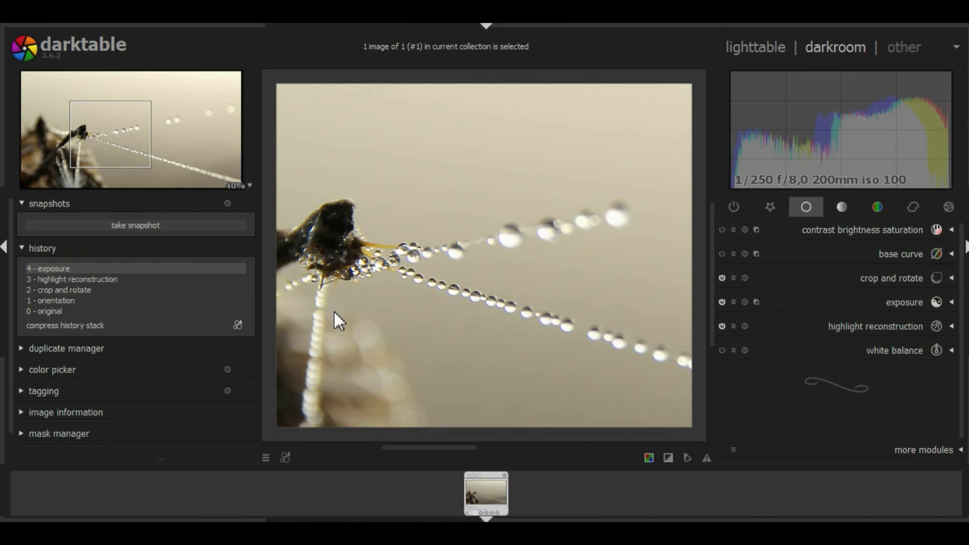
Step: Lower the exposure module's black level correction to -0,0420
scroll(534, 321, down, 1)
scroll(533, 320, down, 1)
scroll(534, 321, down, 1)
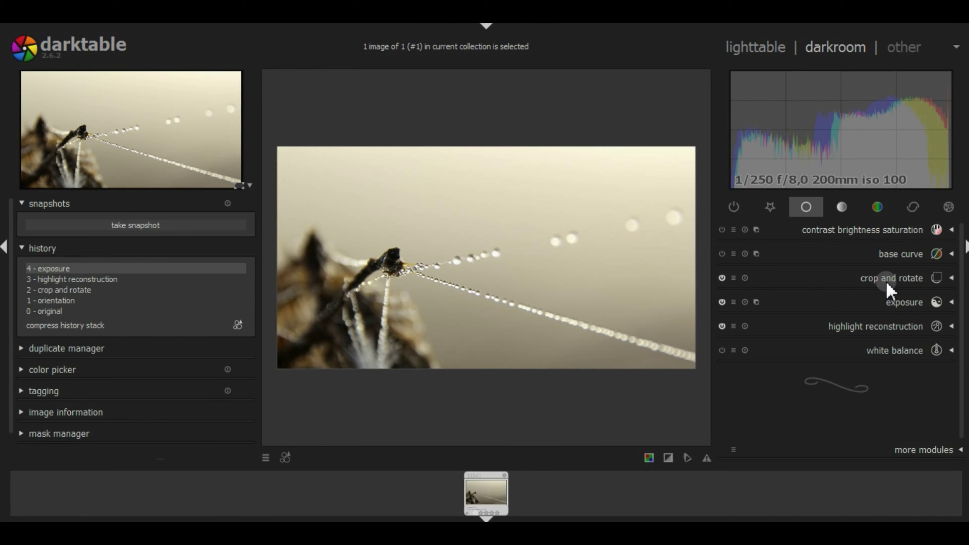
click(897, 304)
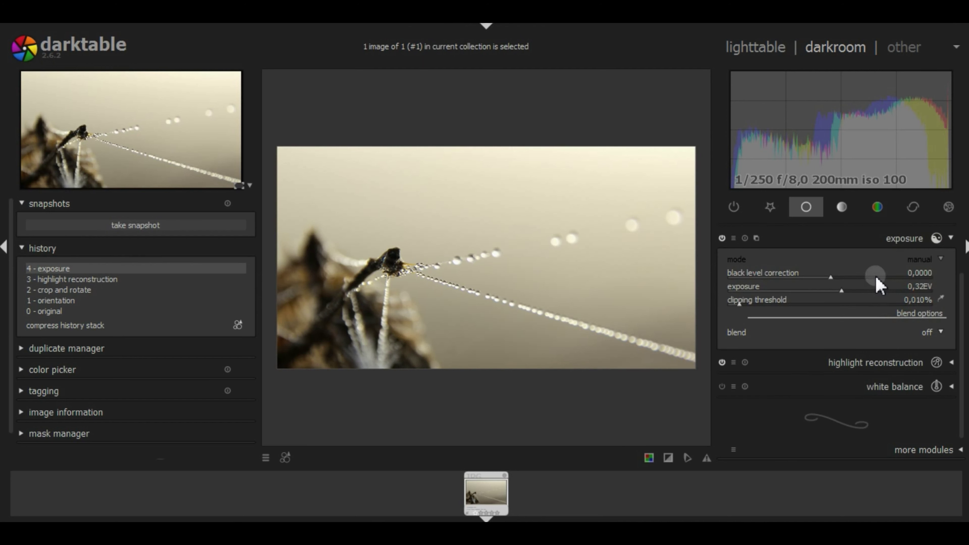
scroll(877, 284, up, 7)
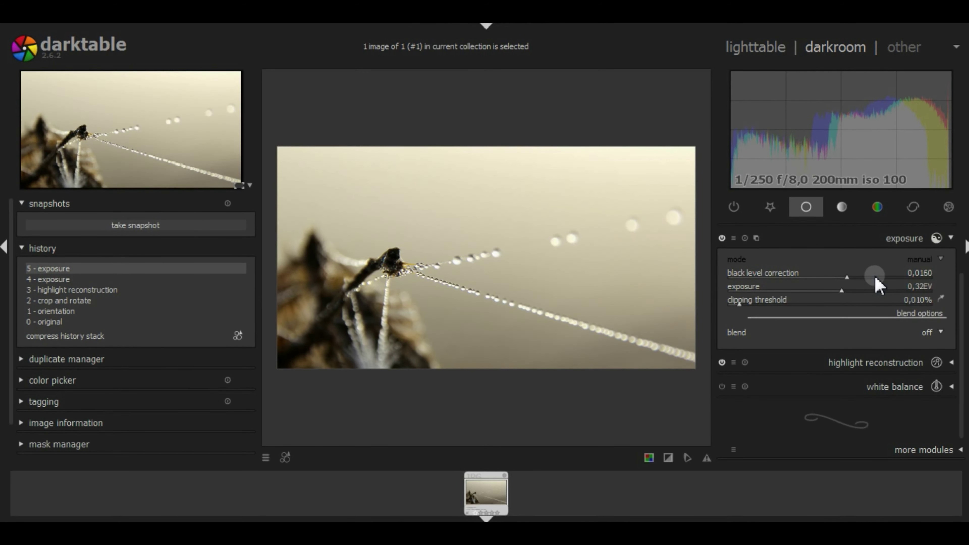
scroll(877, 284, up, 5)
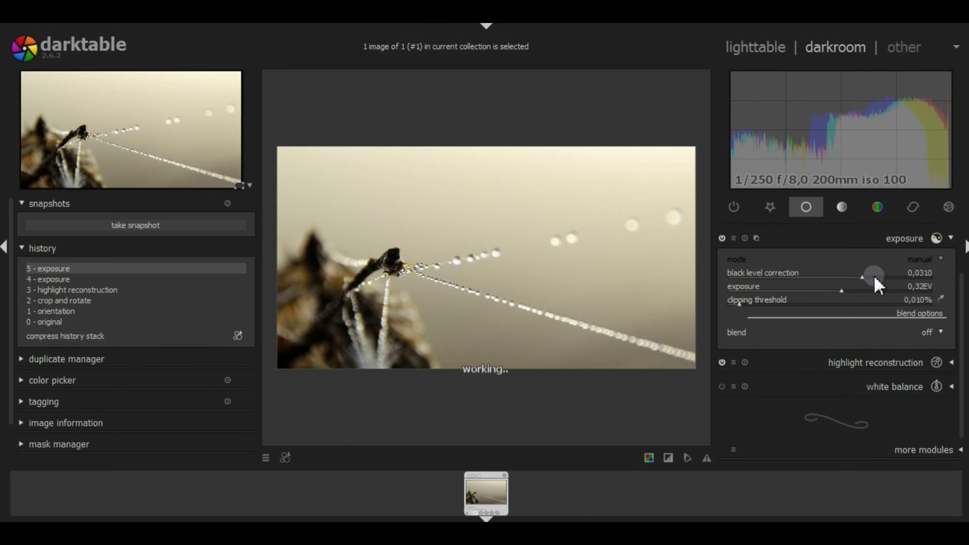
scroll(874, 278, down, 3)
scroll(877, 285, down, 8)
scroll(877, 285, down, 7)
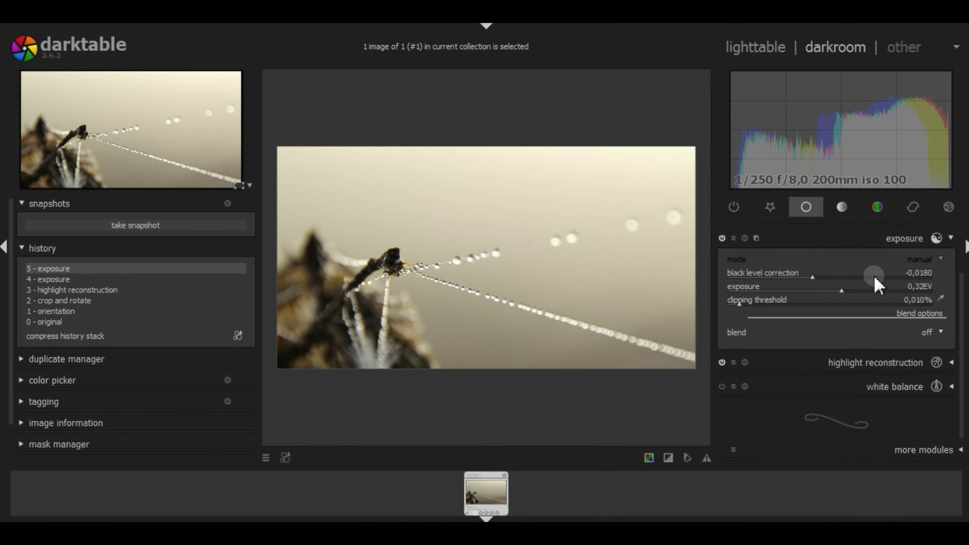
scroll(877, 284, down, 10)
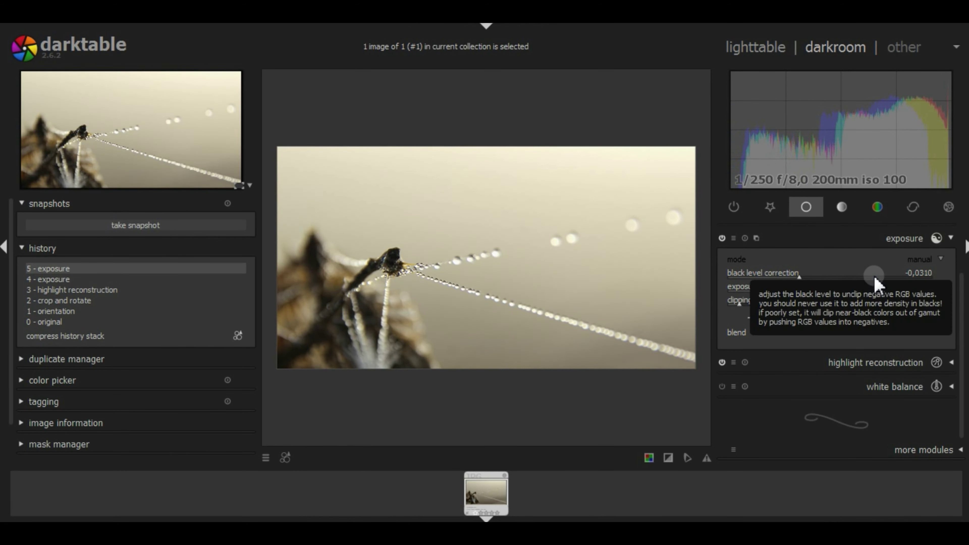
scroll(876, 284, down, 5)
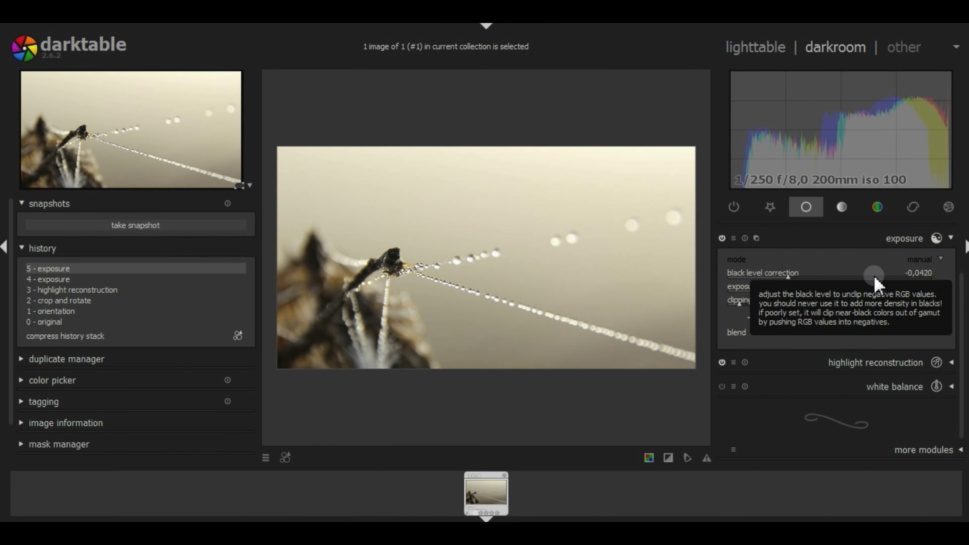
click(915, 239)
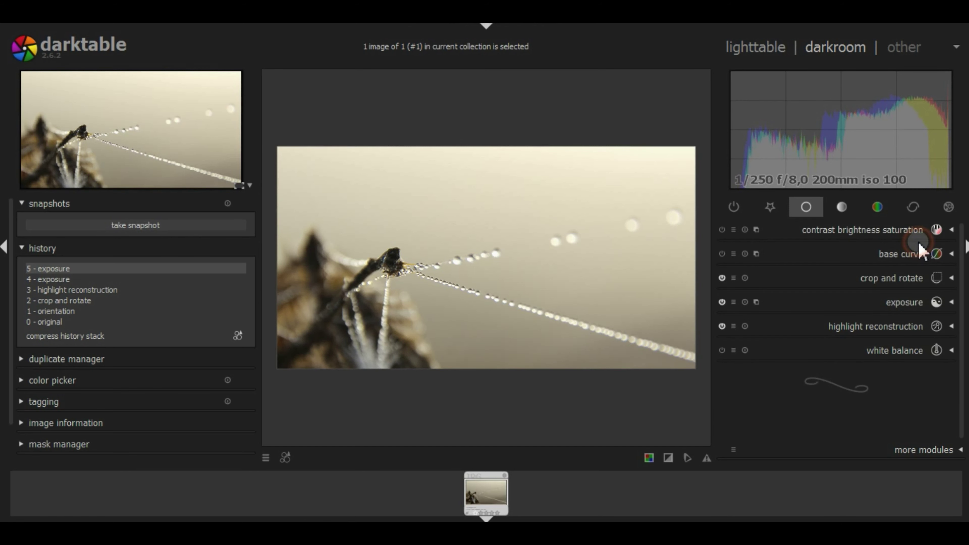
Step: Set lens correction to the Canon EOS 600D with the Sigma 18-200mm f/3.5-6.3 DC Macro OS HSM lens
click(945, 344)
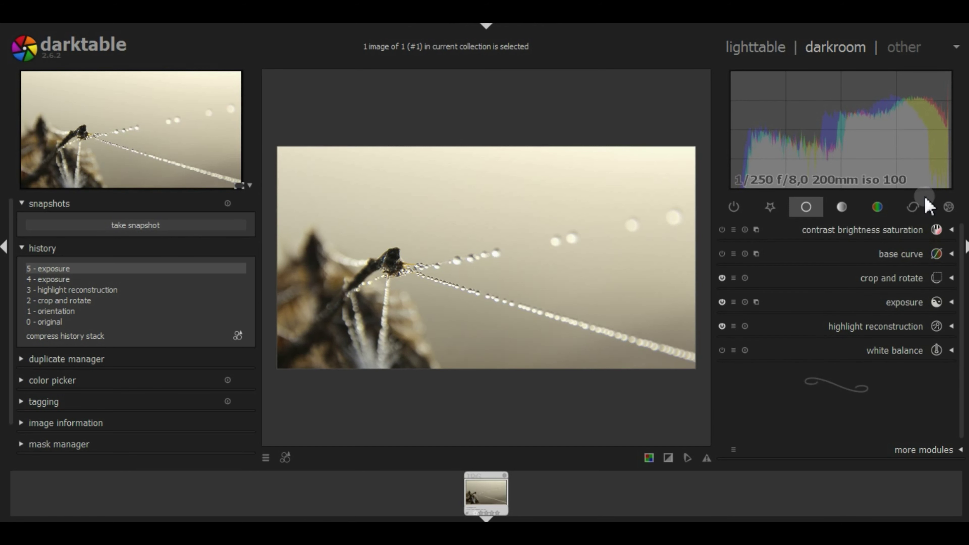
click(914, 209)
click(946, 351)
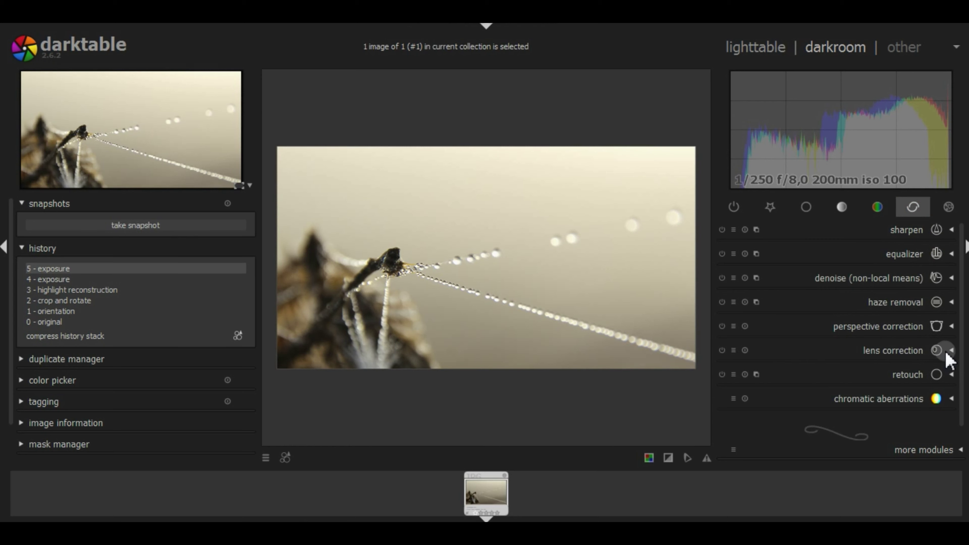
click(841, 265)
mouse_move(868, 402)
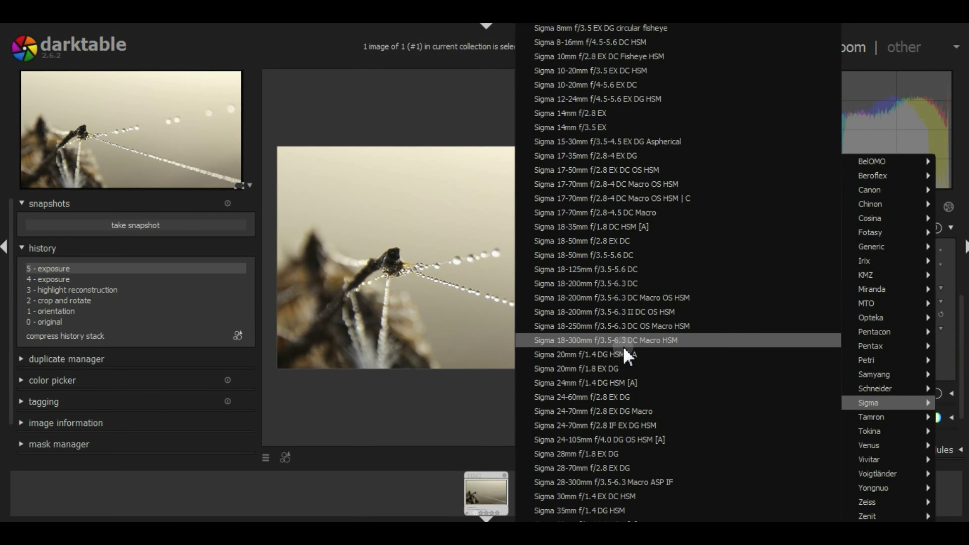
click(604, 312)
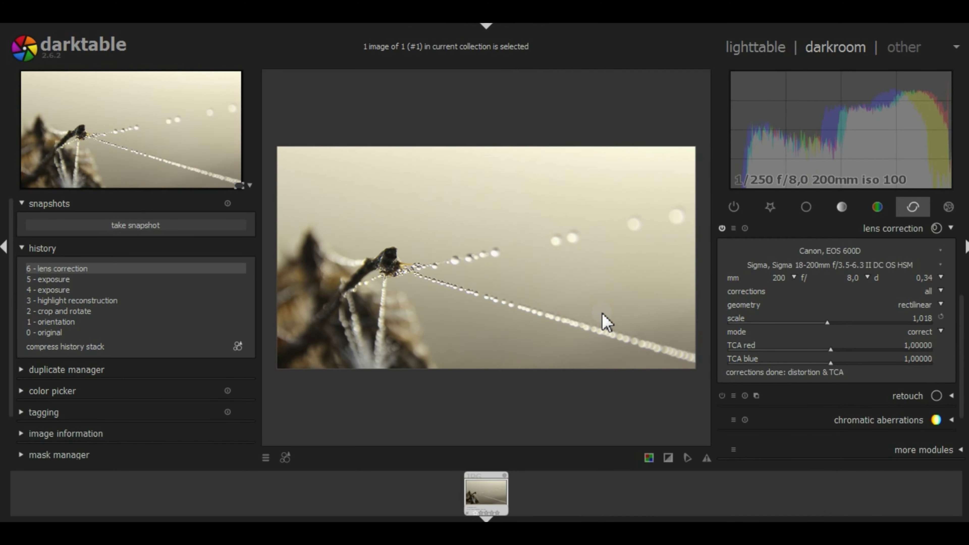
click(889, 265)
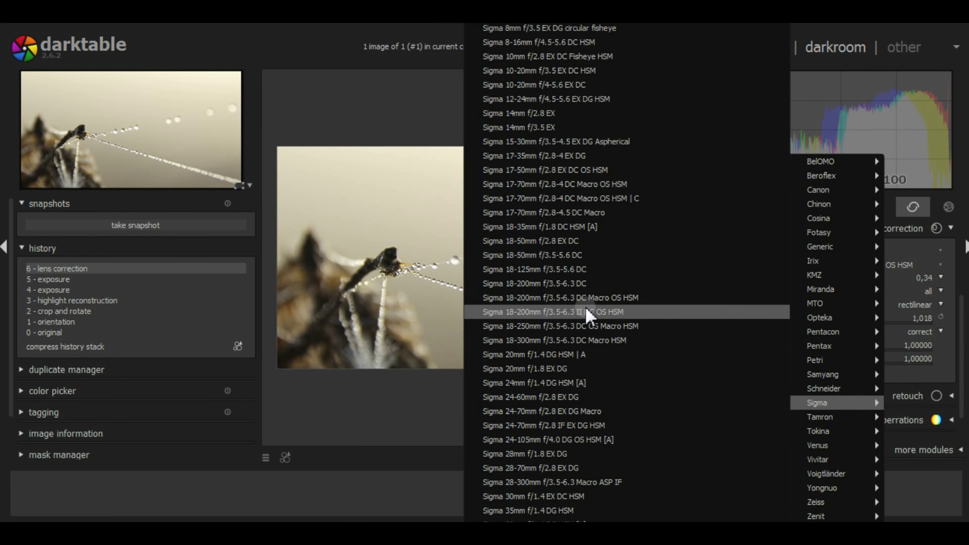
click(590, 301)
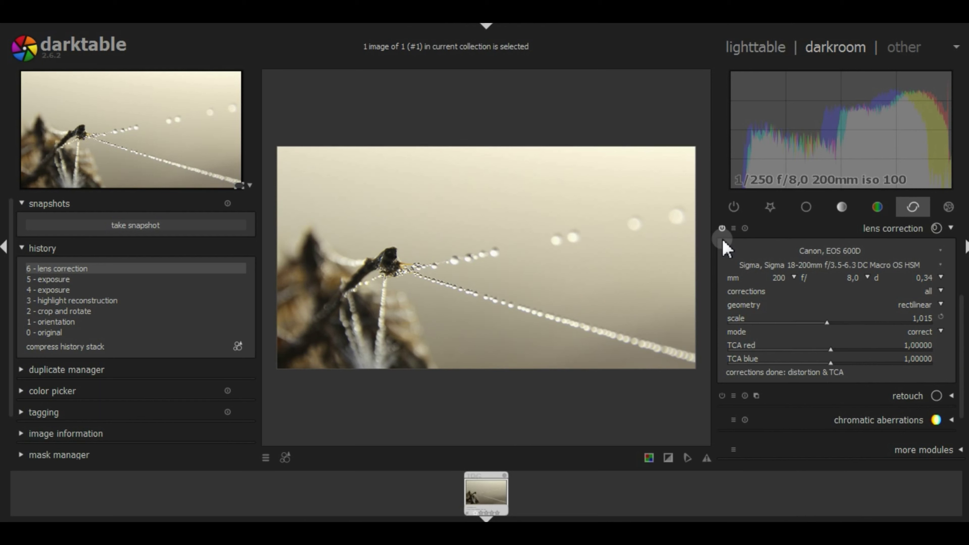
Step: Toggle lens correction off and on to compare, including a close-up, leaving it enabled
click(721, 228)
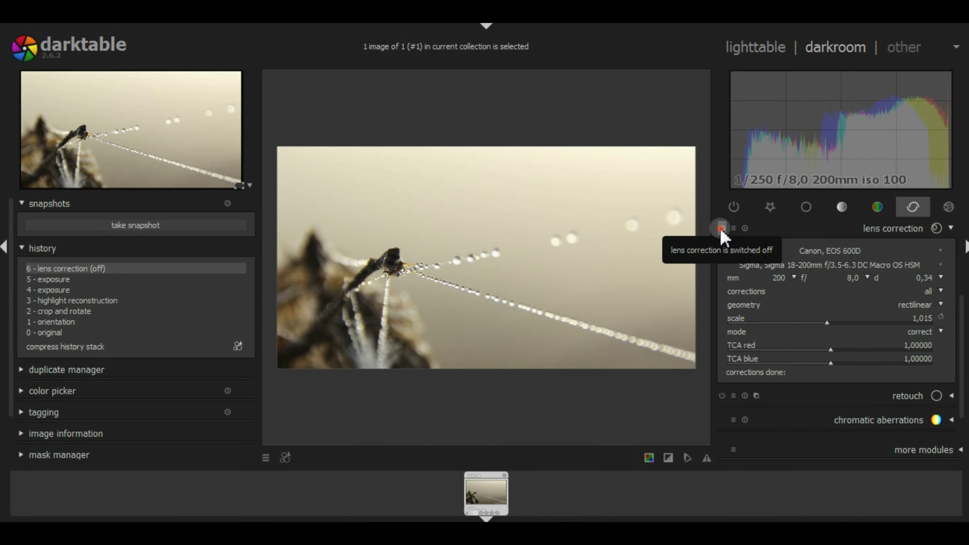
click(721, 228)
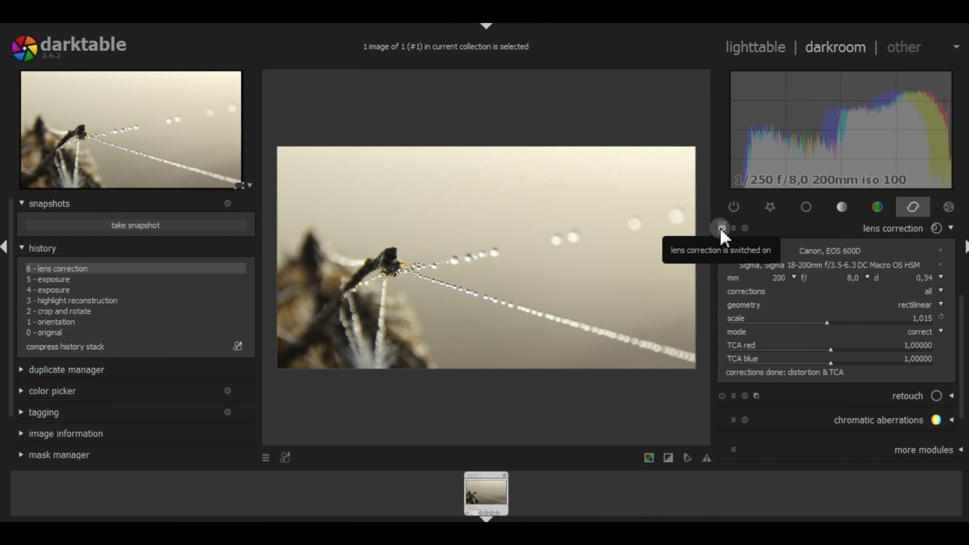
click(721, 228)
click(721, 228)
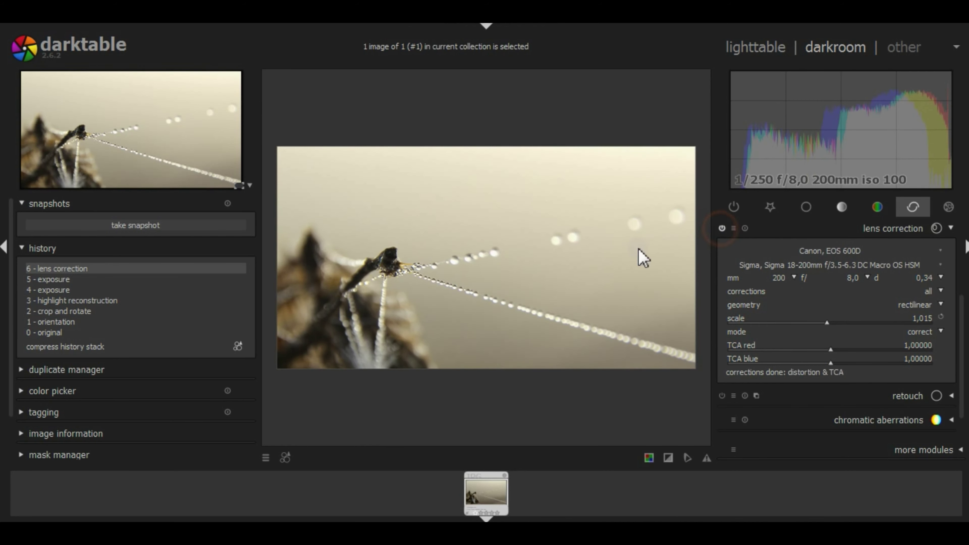
scroll(417, 292, up, 3)
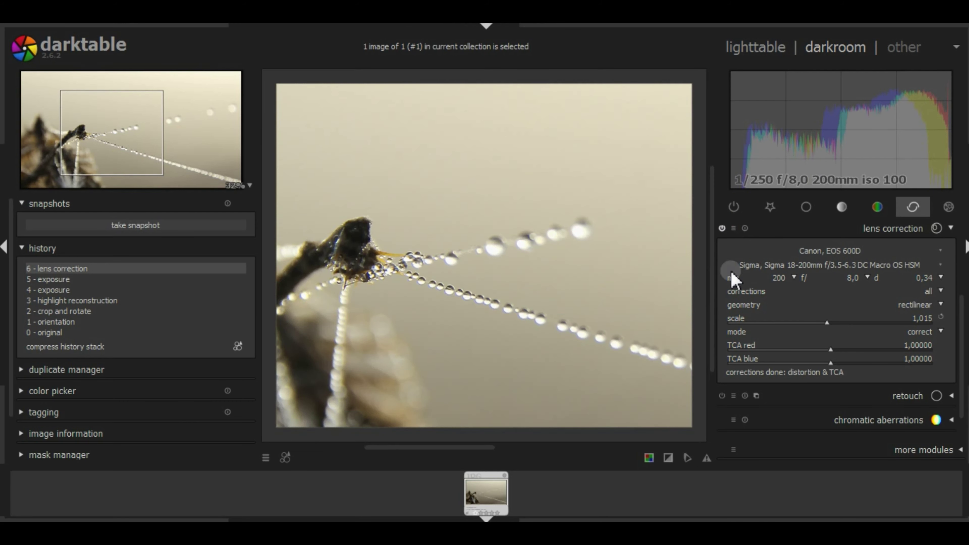
click(721, 228)
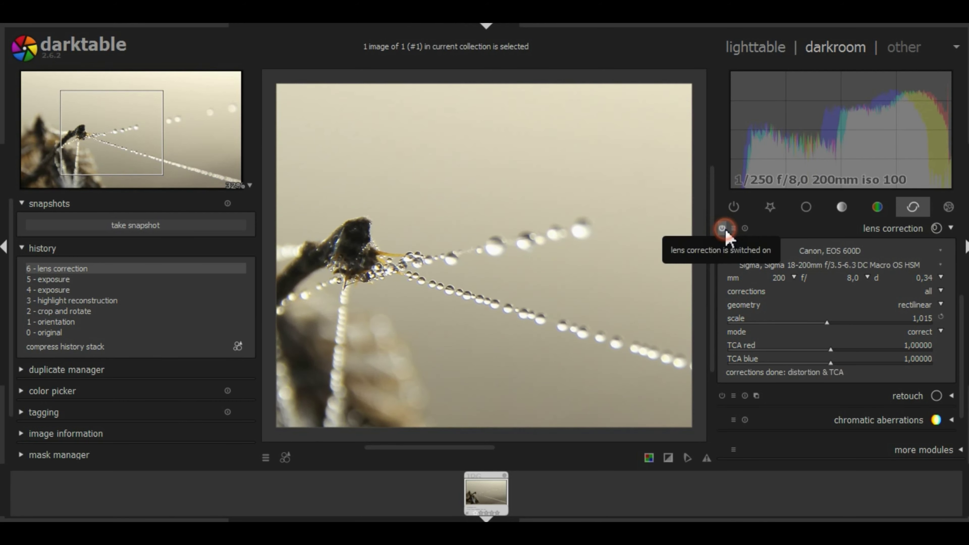
click(923, 230)
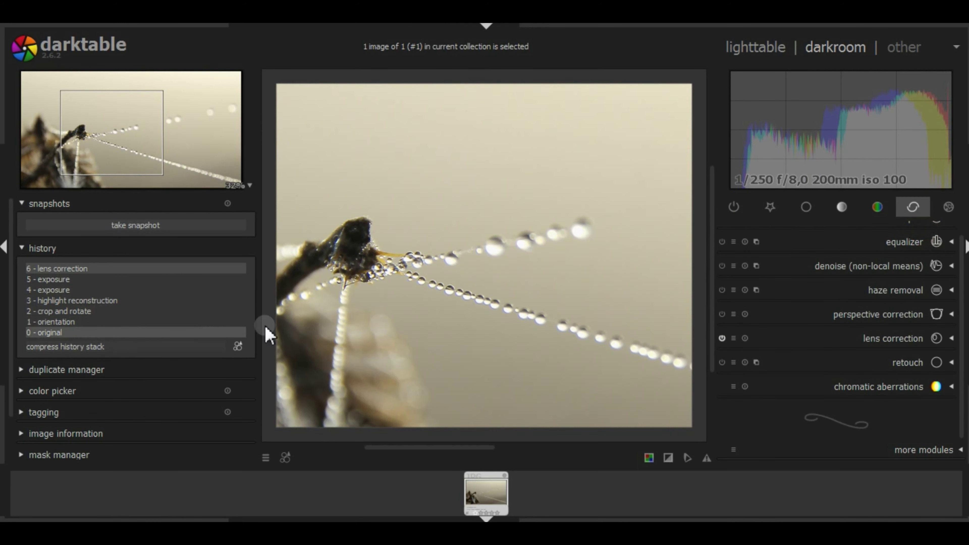
Step: Lower exposure to 0,30 EV and compress the duplicate history entries
click(116, 346)
click(96, 279)
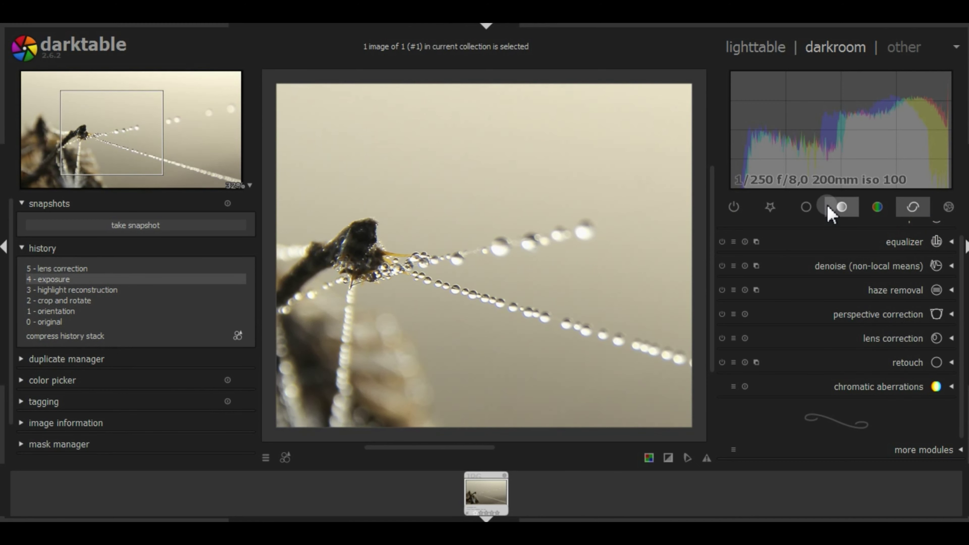
click(805, 206)
click(917, 301)
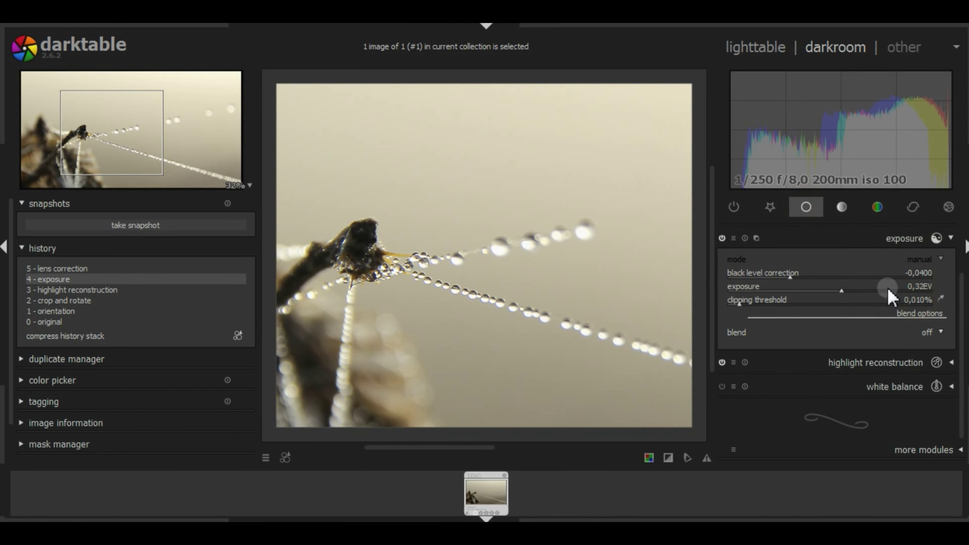
scroll(888, 289, down, 1)
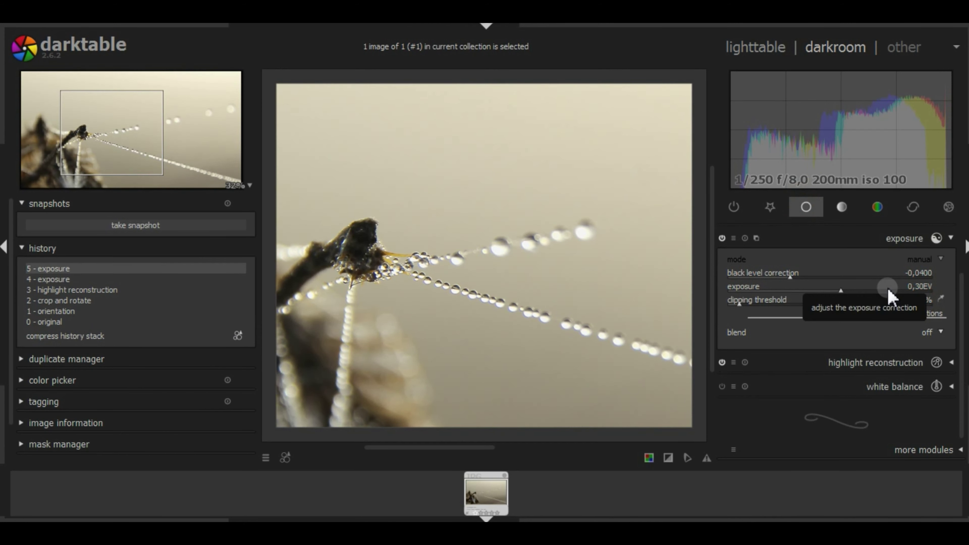
click(901, 238)
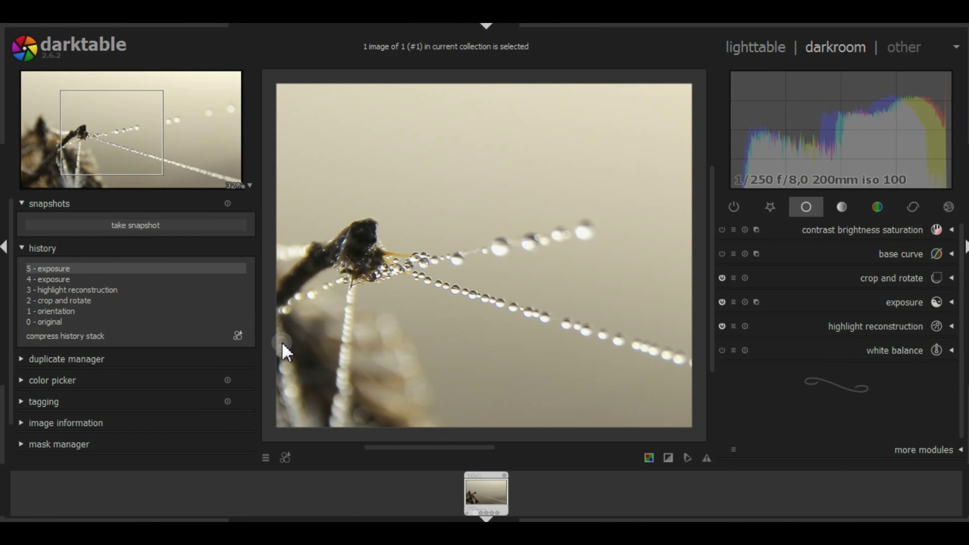
click(61, 336)
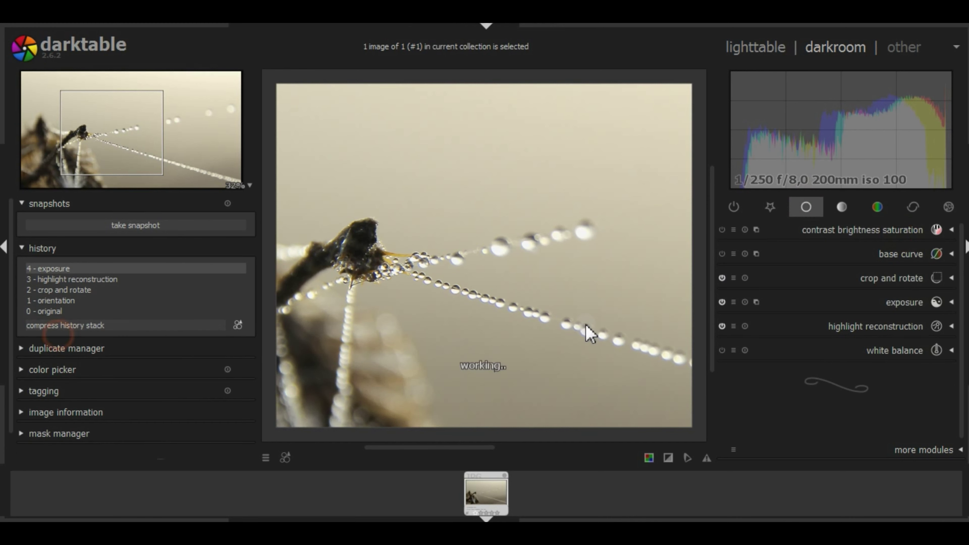
Step: Reapply lens correction with the Sigma 18-200mm f/3.5-6.3 DC Macro OS HSM lens
click(926, 206)
click(896, 351)
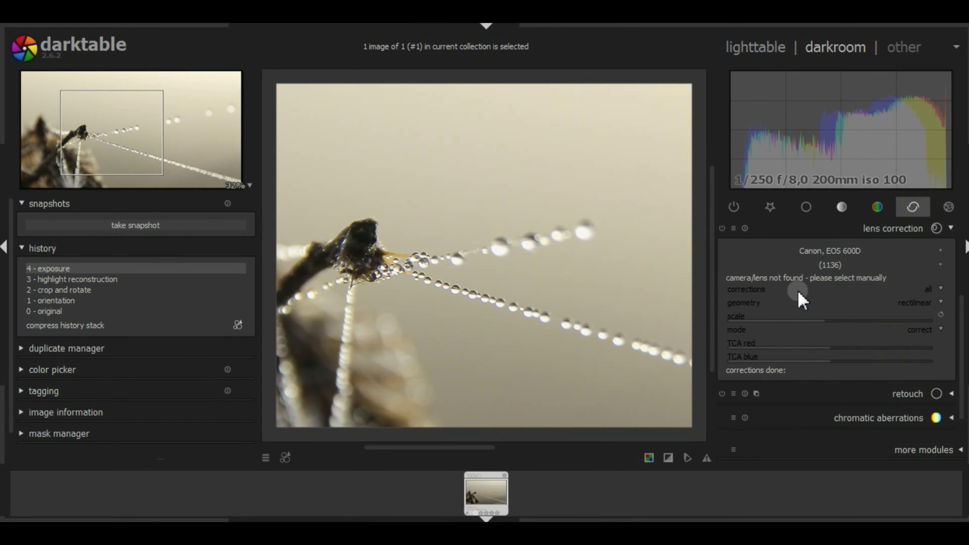
click(839, 265)
mouse_move(882, 403)
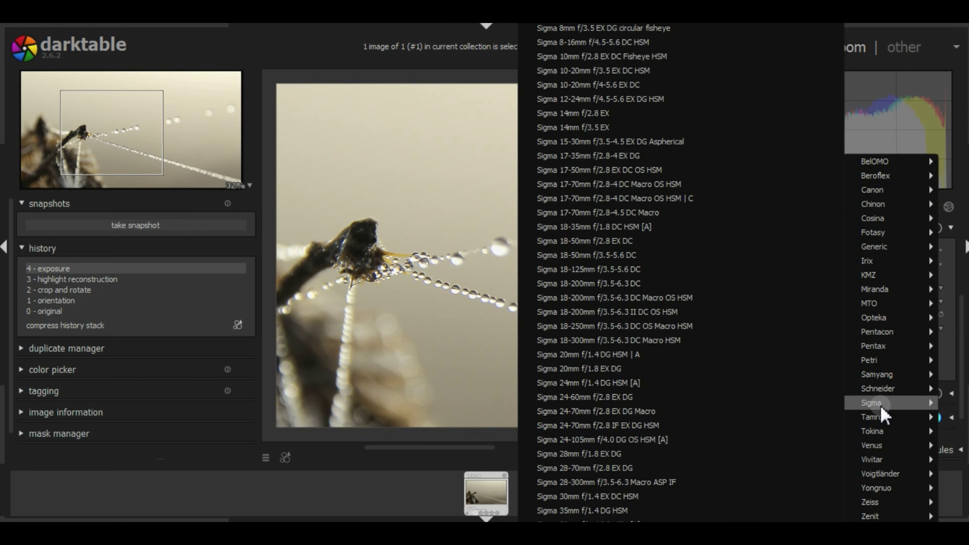
click(634, 298)
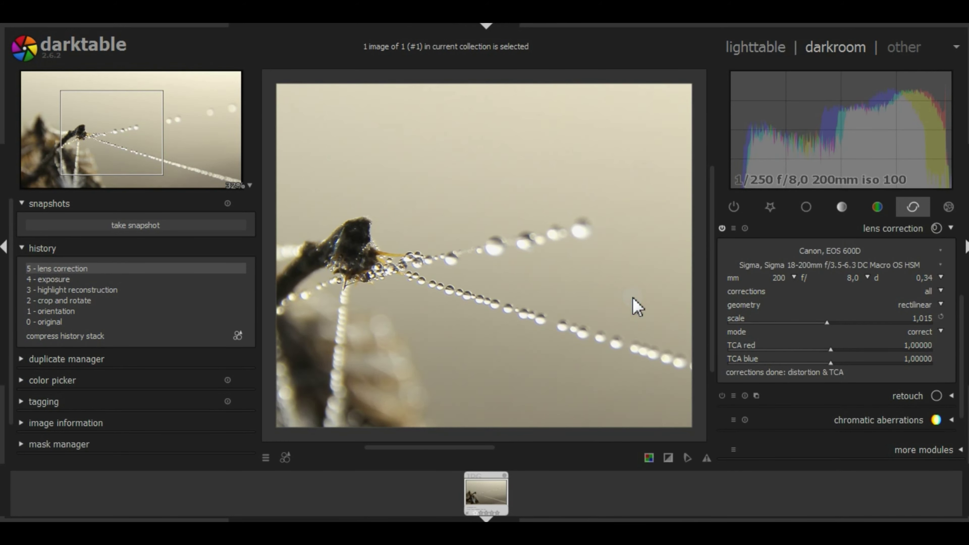
click(915, 228)
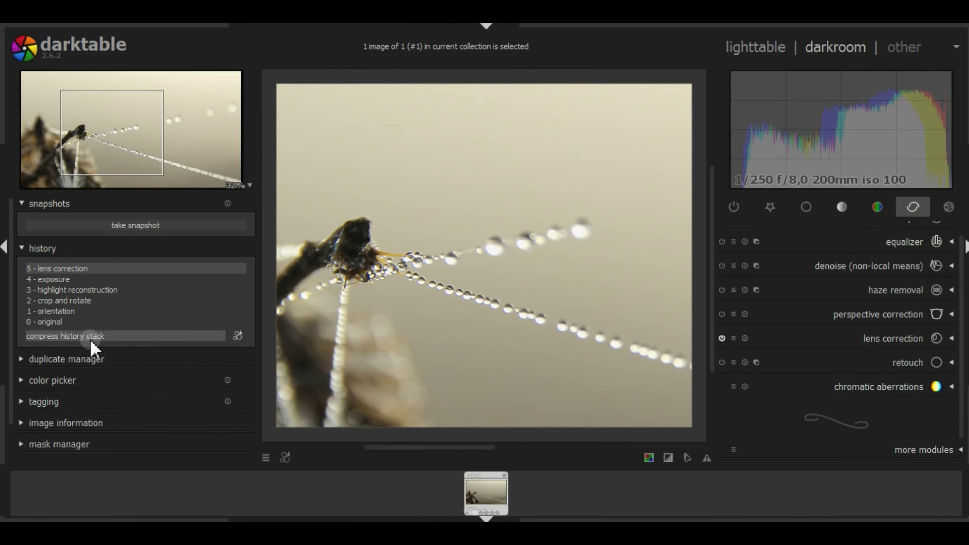
scroll(505, 333, down, 2)
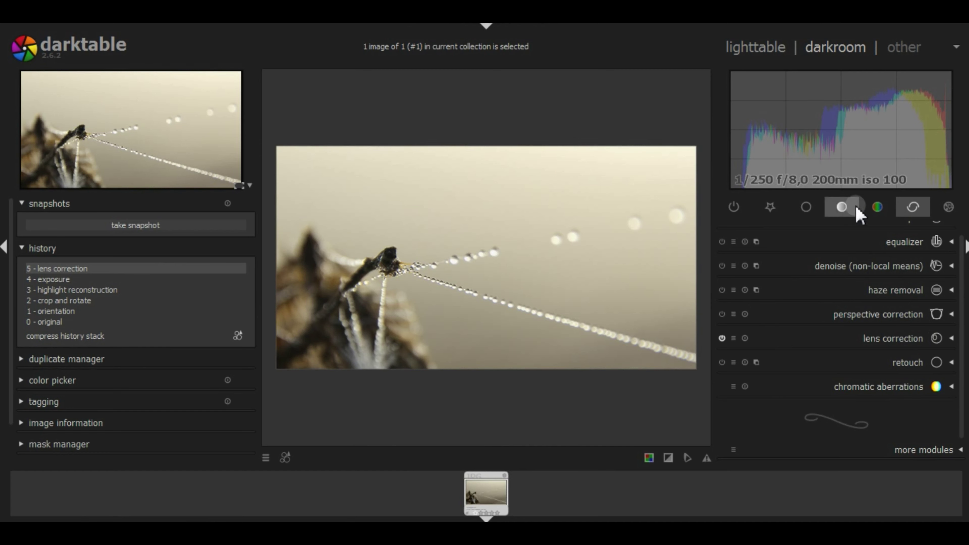
Step: In color look up table, sample the pale background near the top and select patch #18
click(870, 212)
click(925, 350)
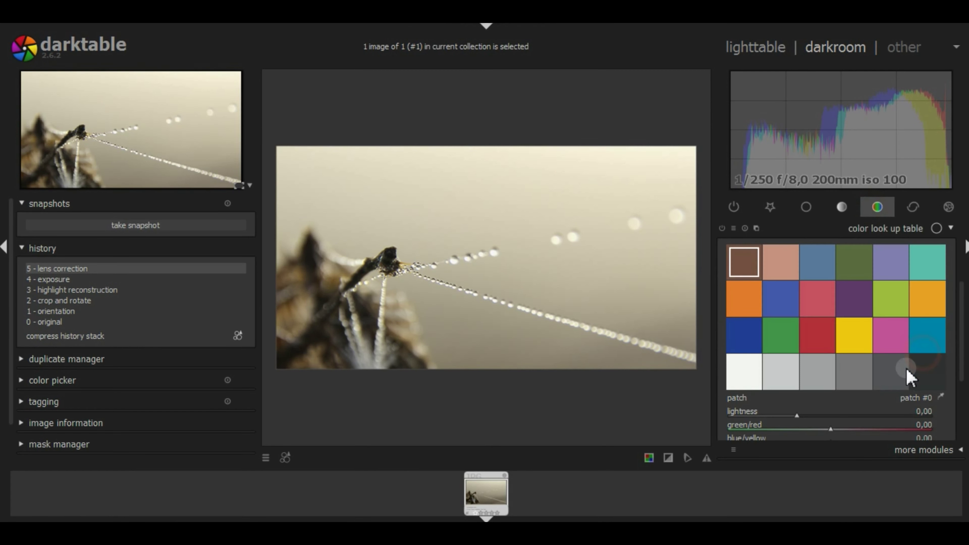
scroll(961, 393, down, 3)
click(940, 320)
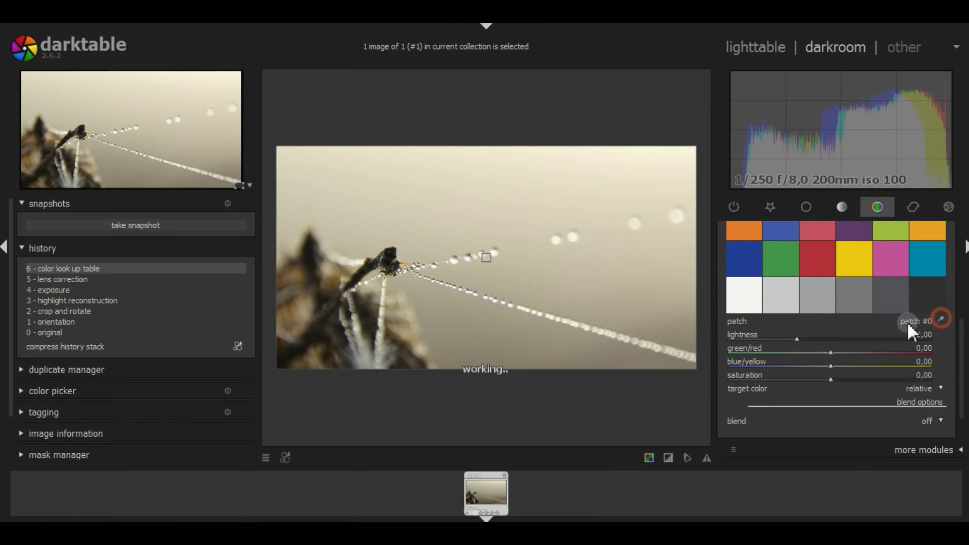
click(533, 170)
click(752, 302)
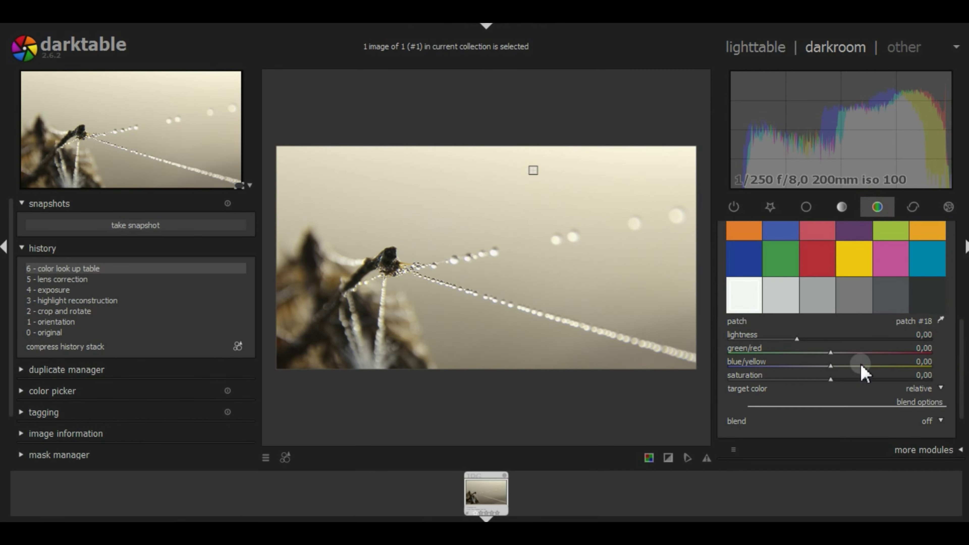
Step: Shift patch #18 to blue/yellow 12 and green/red 4
scroll(861, 369, up, 2)
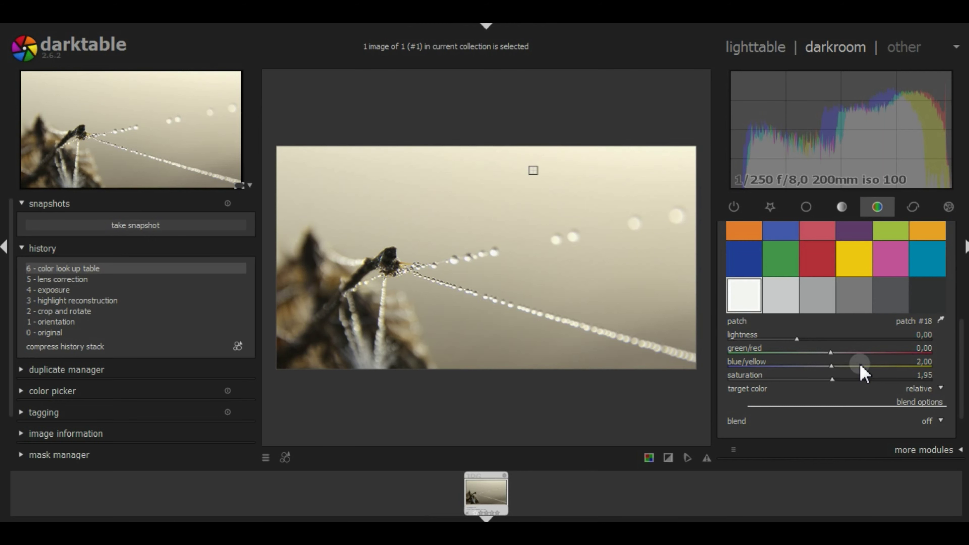
scroll(861, 369, up, 2)
scroll(861, 369, up, 2)
scroll(861, 370, up, 2)
scroll(861, 369, up, 3)
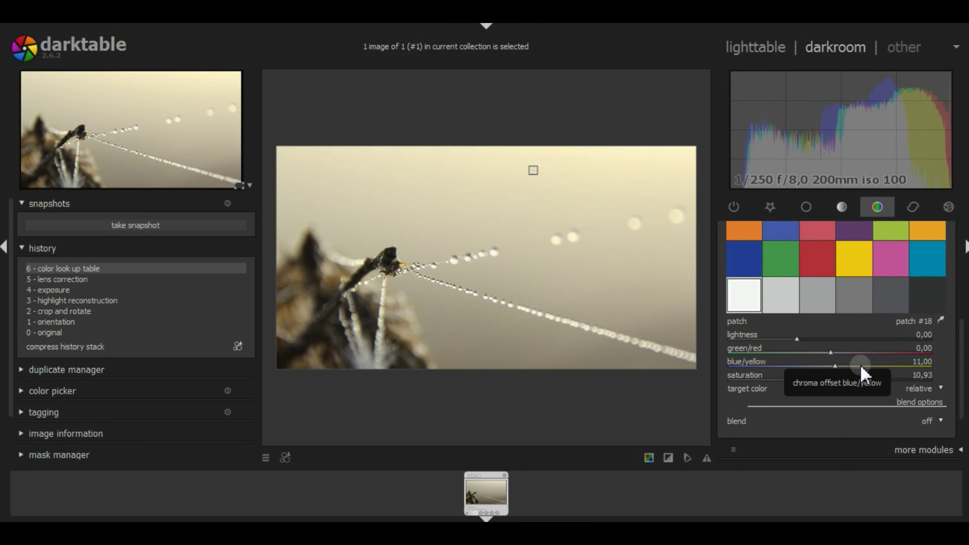
scroll(861, 369, up, 1)
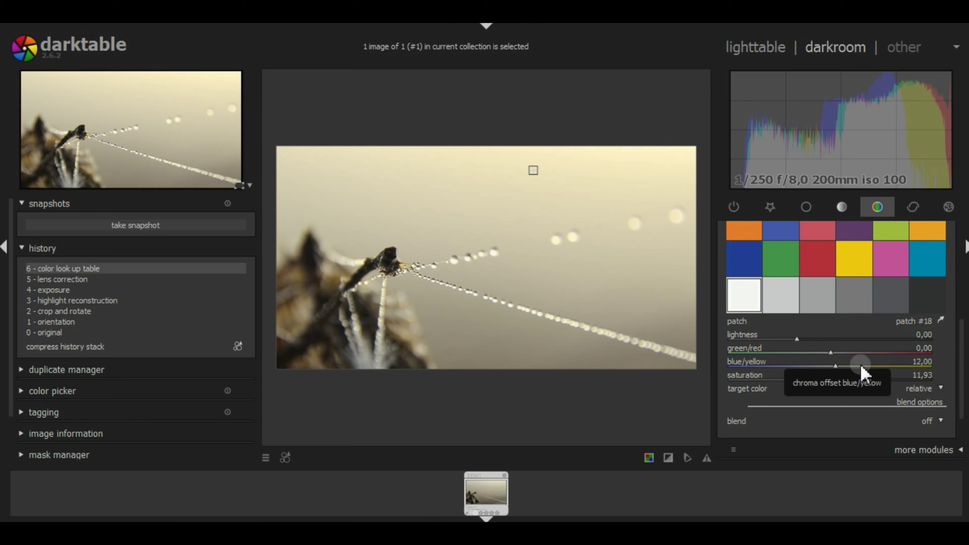
scroll(853, 356, up, 2)
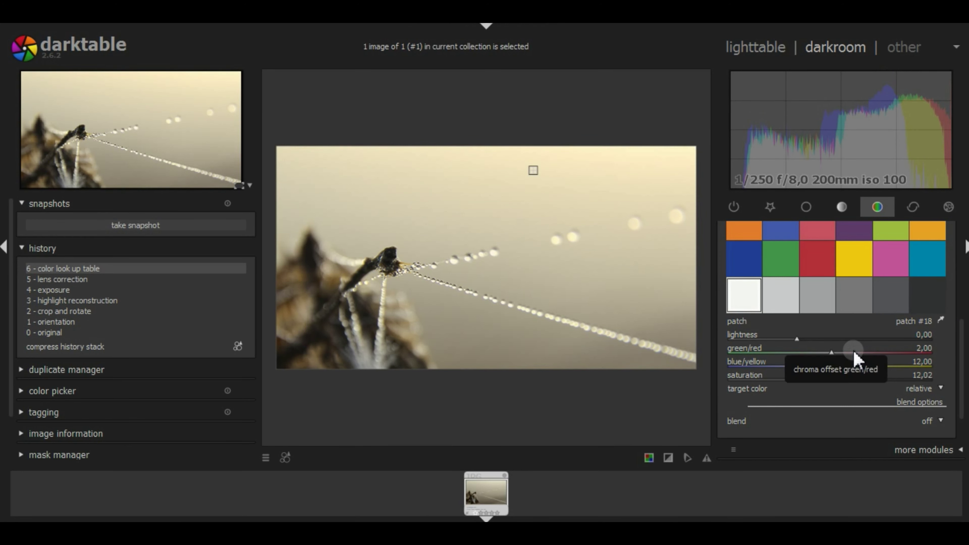
scroll(853, 357, up, 1)
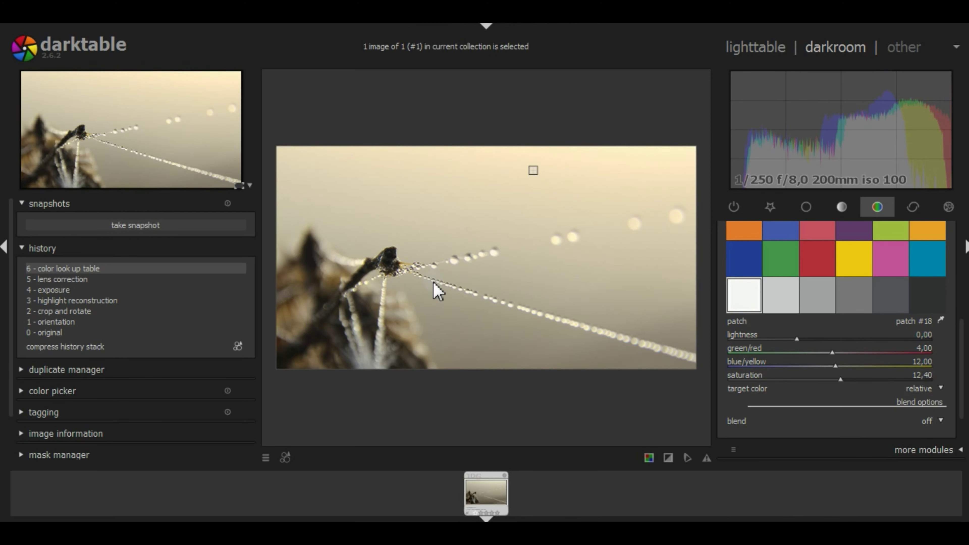
scroll(438, 292, up, 2)
scroll(432, 292, up, 1)
scroll(428, 303, up, 1)
scroll(433, 310, up, 1)
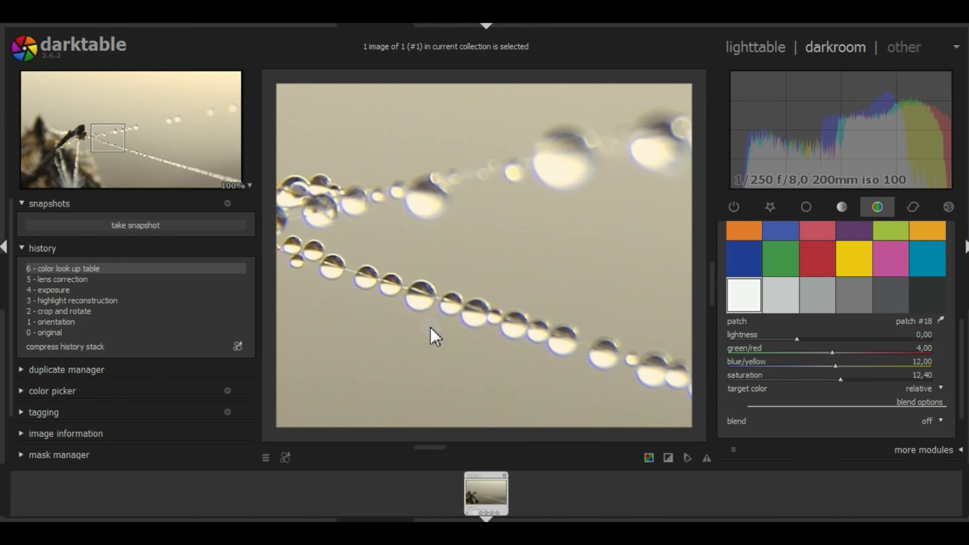
Step: Pick a water droplet's grey tone in the color look up table and shift its blue/yellow to 6
click(416, 303)
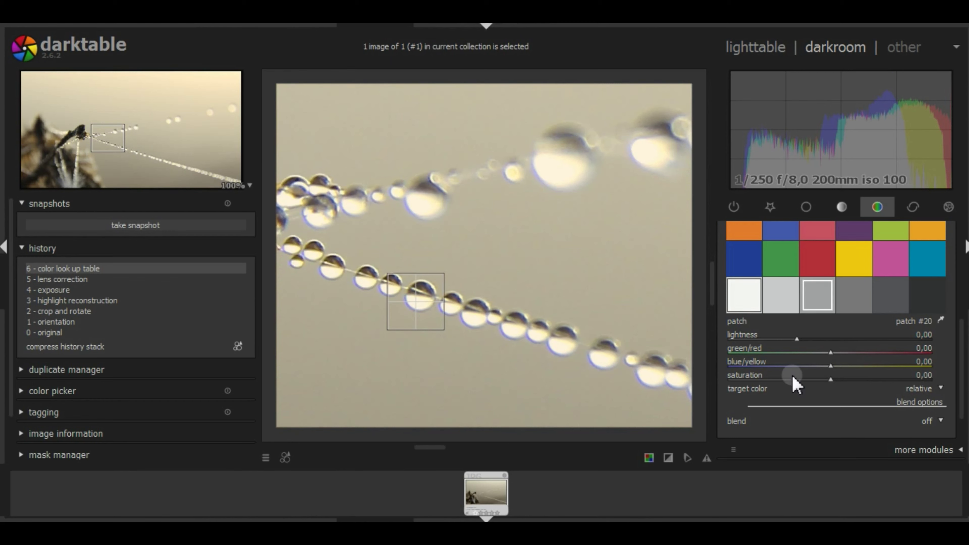
scroll(852, 364, up, 2)
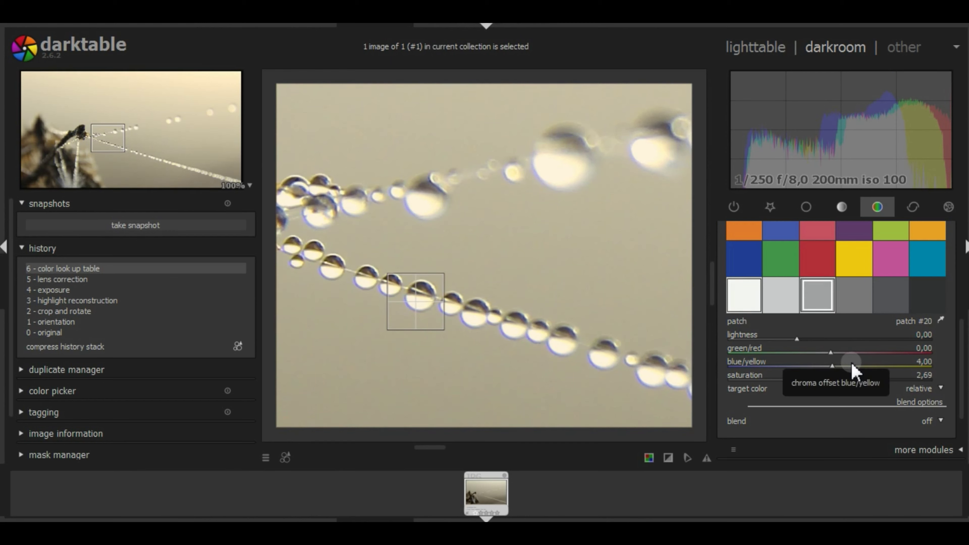
scroll(852, 364, up, 2)
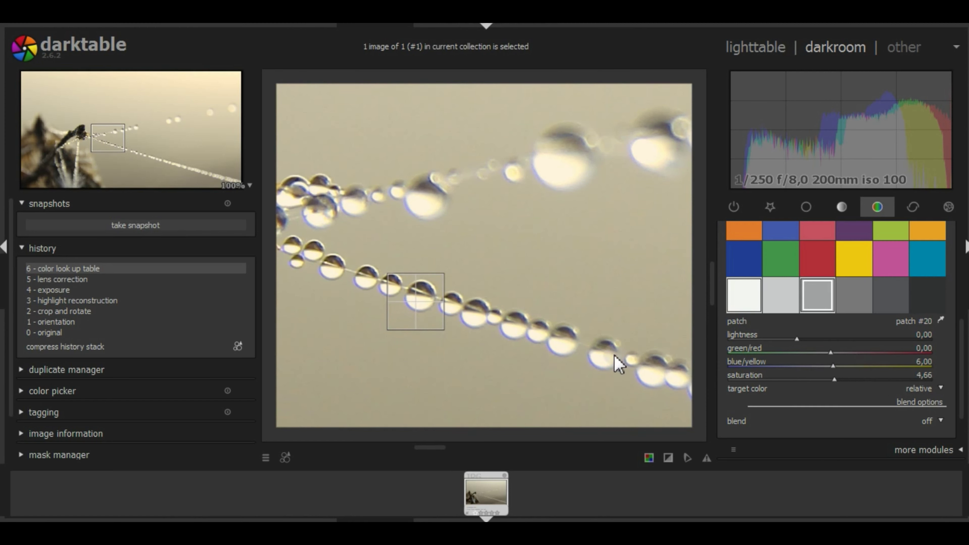
scroll(564, 326, down, 2)
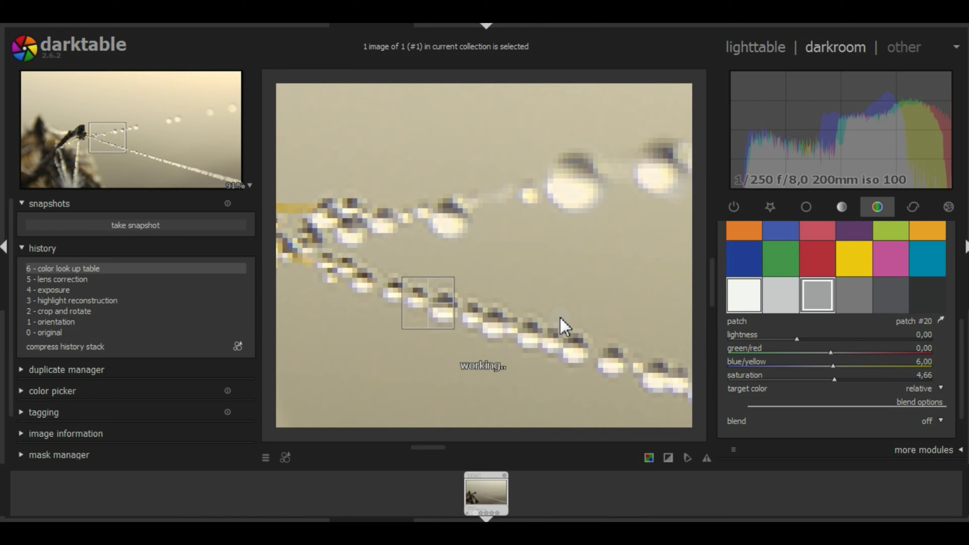
scroll(564, 326, down, 2)
scroll(564, 326, down, 1)
scroll(564, 326, down, 1)
scroll(564, 326, down, 1)
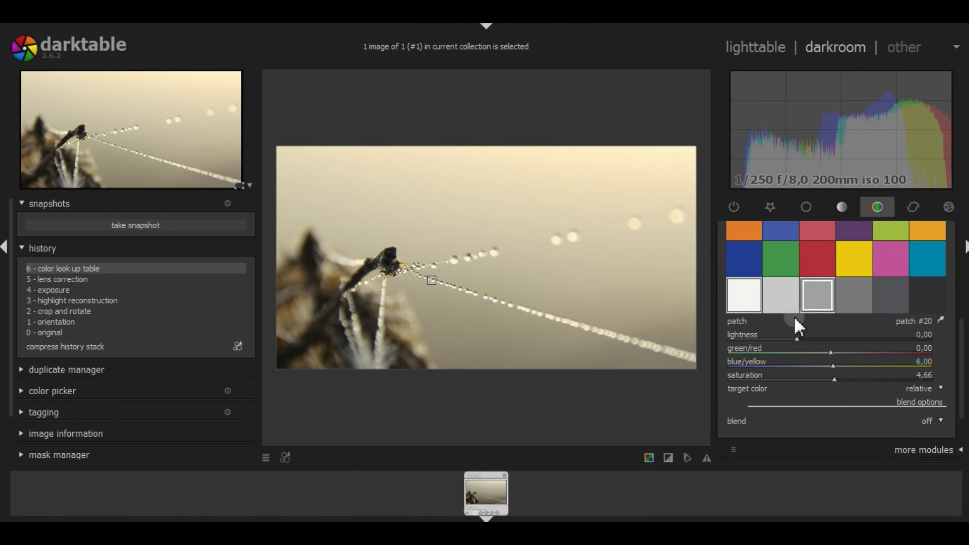
Step: Sample the dark background at the lower right of the spider web photo
click(635, 366)
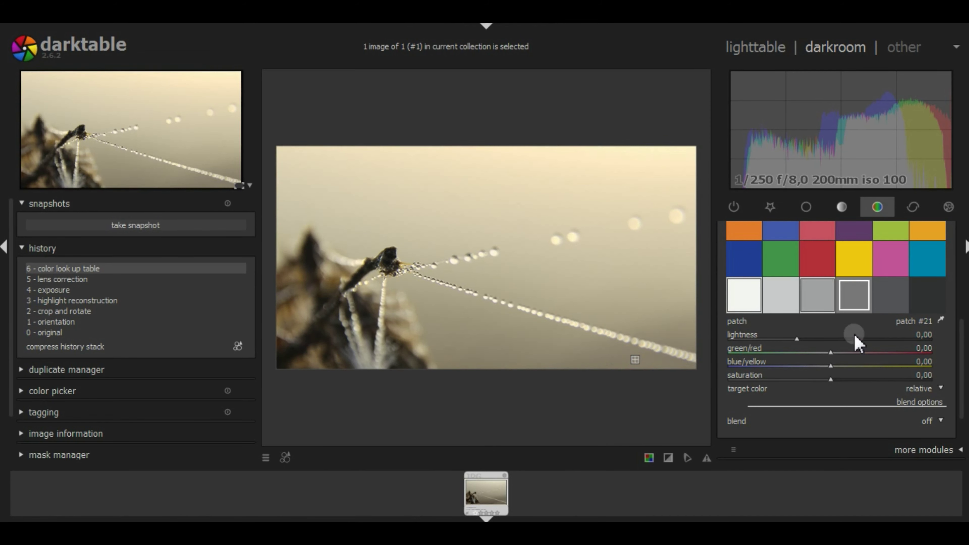
scroll(858, 340, down, 2)
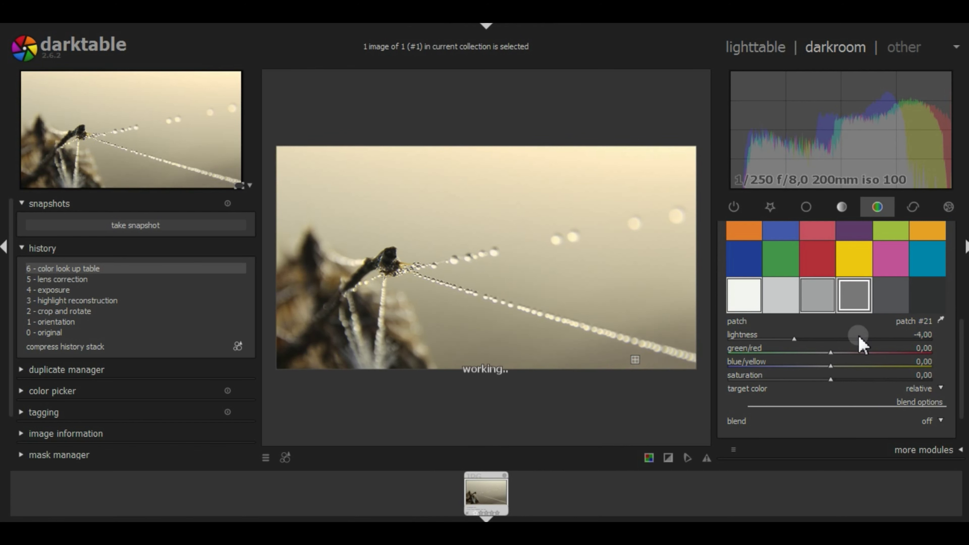
scroll(858, 340, down, 2)
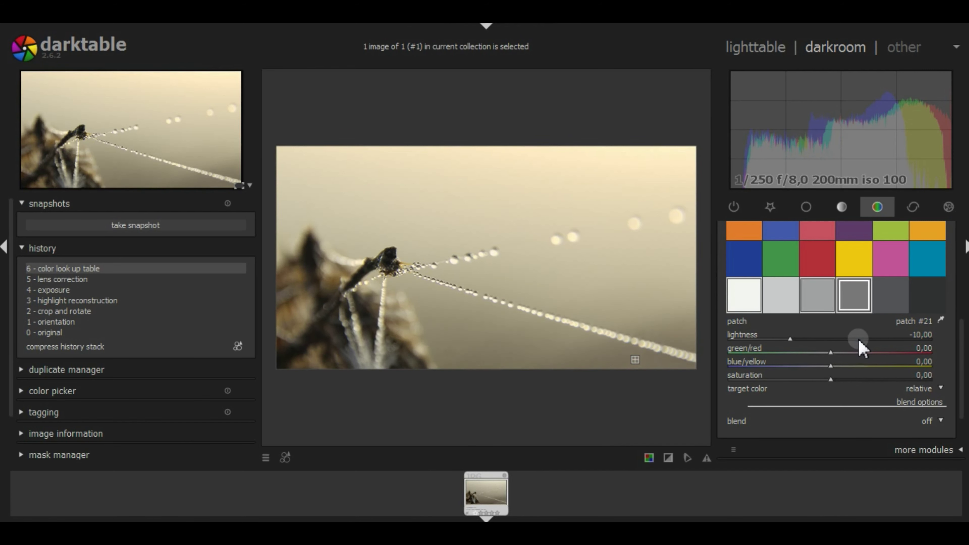
scroll(859, 339, down, 1)
scroll(858, 340, down, 1)
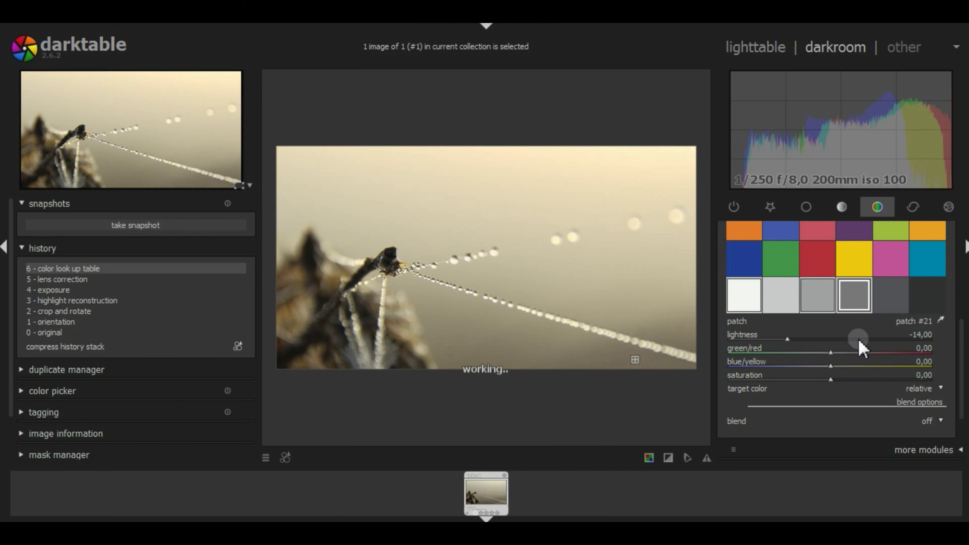
scroll(858, 339, down, 2)
scroll(859, 340, down, 1)
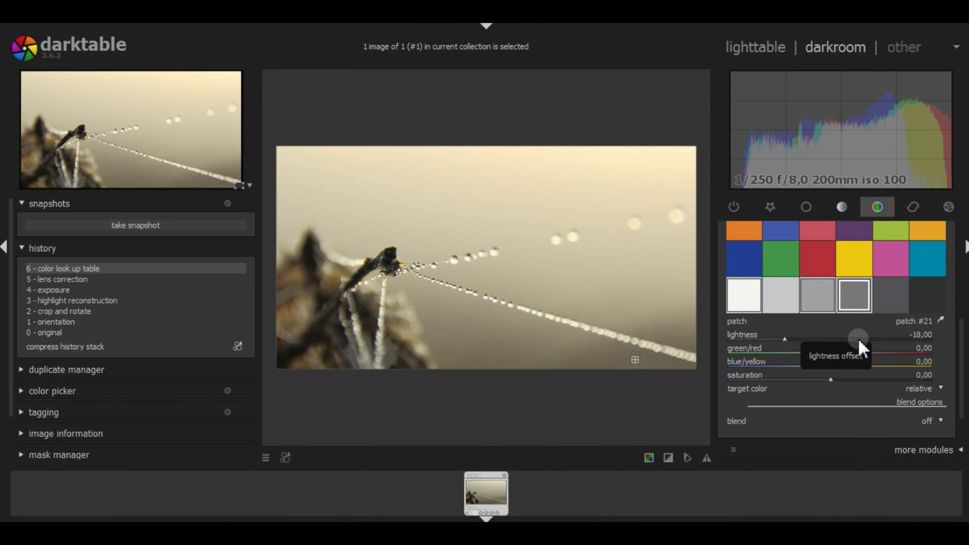
scroll(859, 340, down, 2)
scroll(859, 340, down, 2)
scroll(858, 340, down, 2)
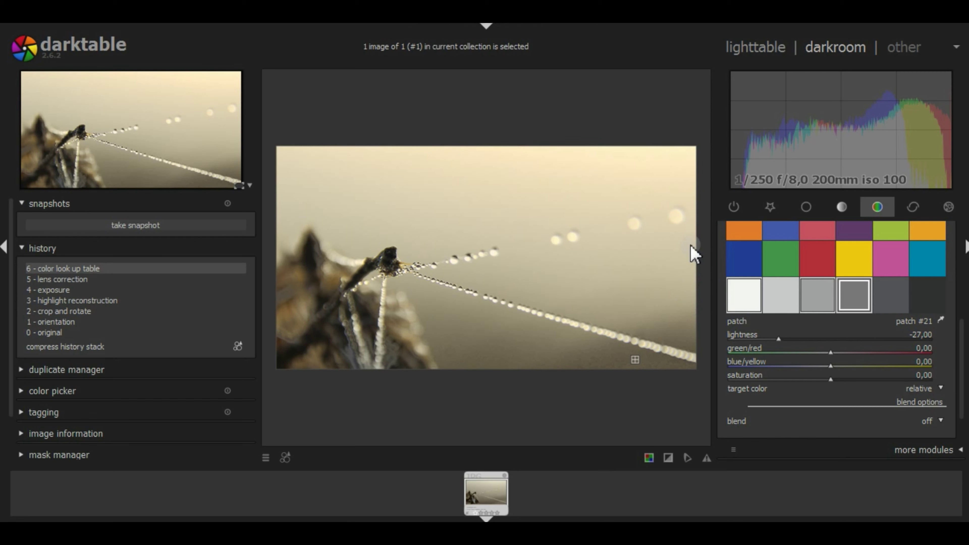
Step: Reselect droplet patch #20, then toggle the color look up table off and on, leaving it applied
click(675, 304)
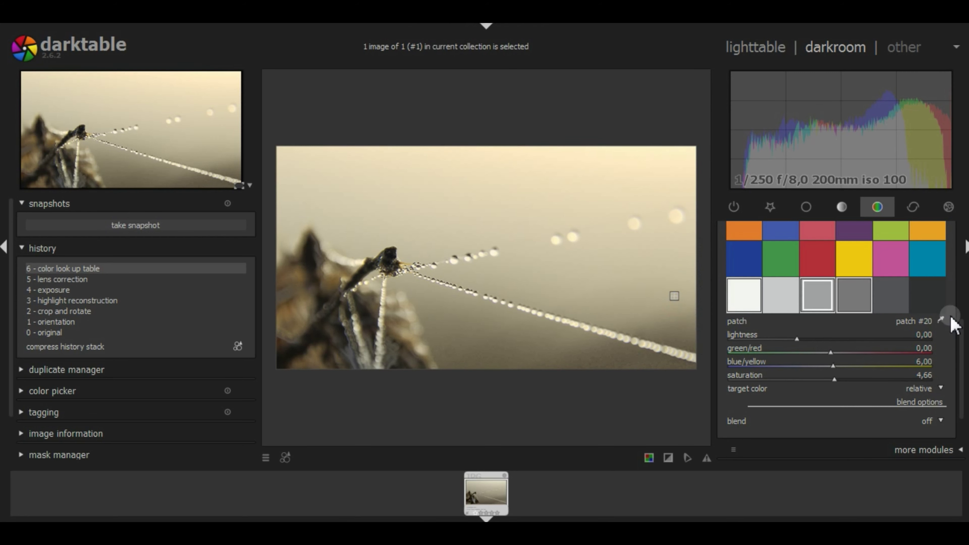
drag(962, 346, 953, 281)
click(949, 272)
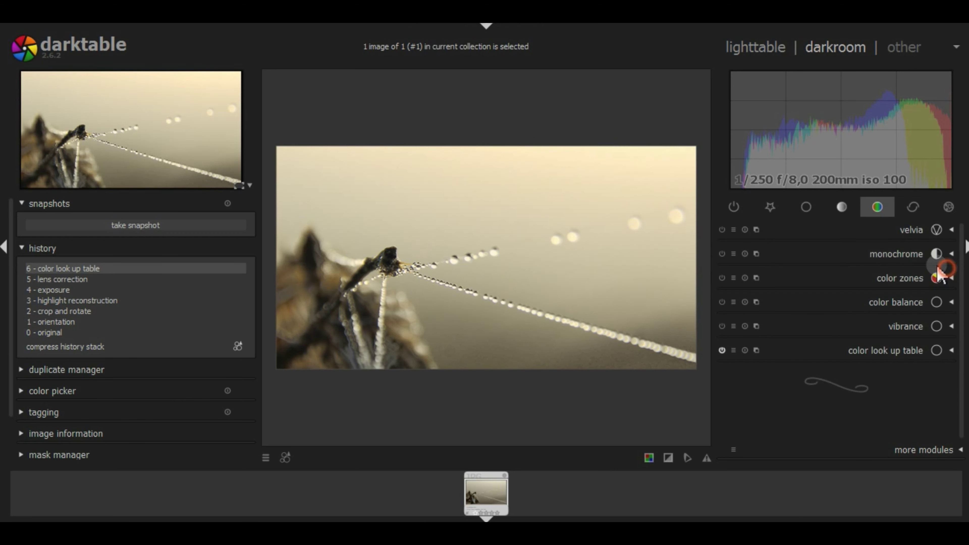
click(722, 350)
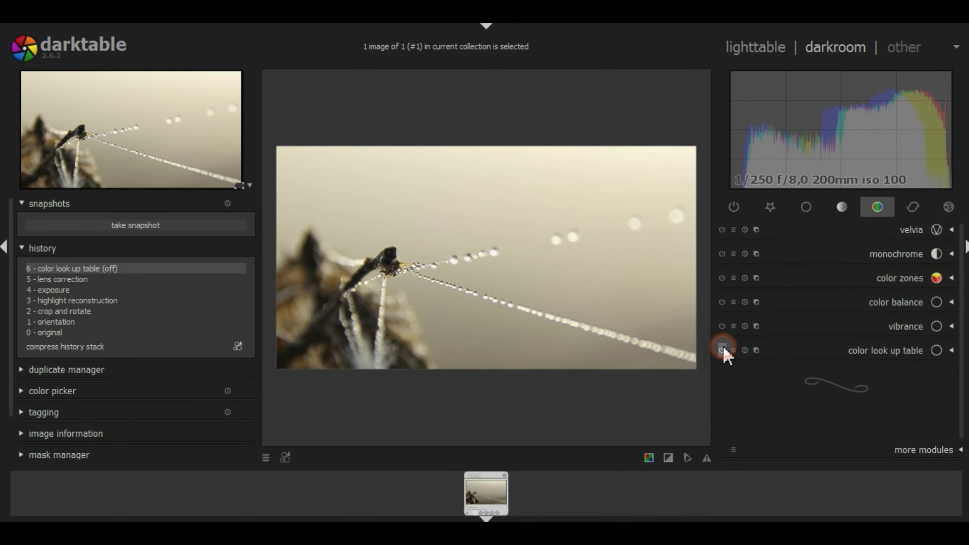
click(722, 350)
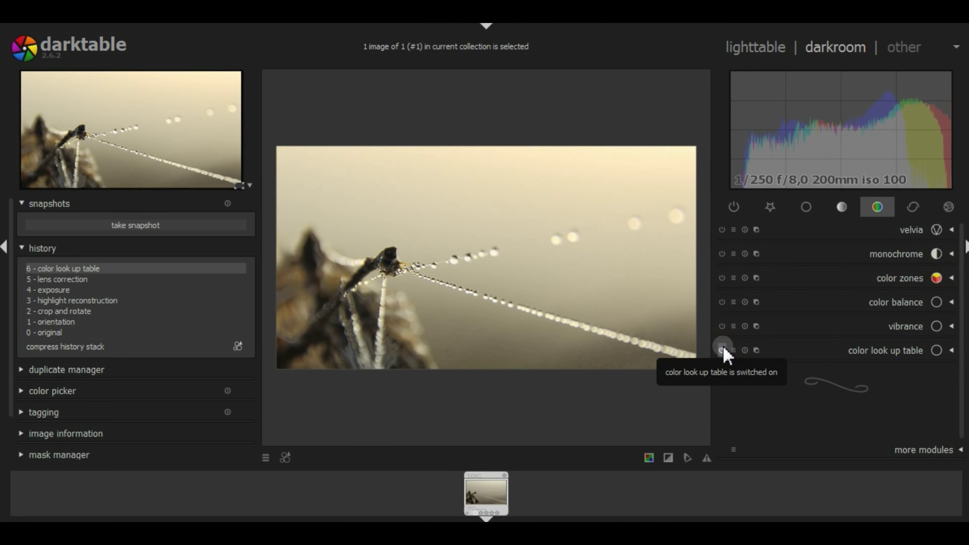
click(722, 350)
click(722, 350)
click(721, 350)
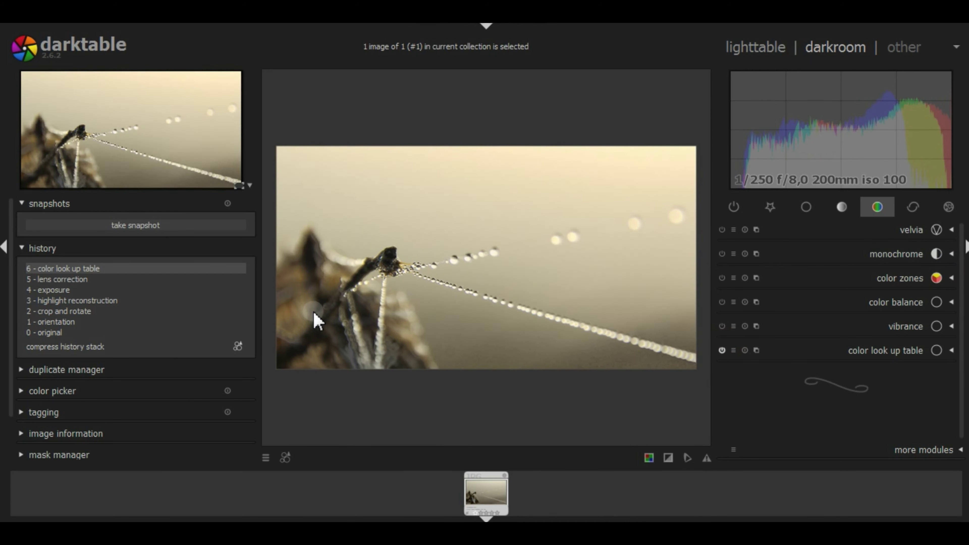
scroll(317, 322, up, 2)
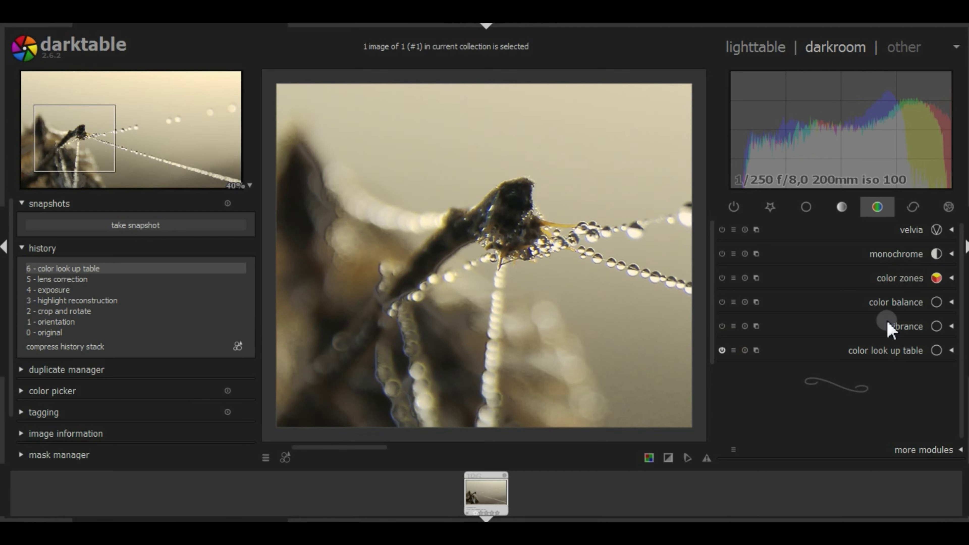
click(912, 207)
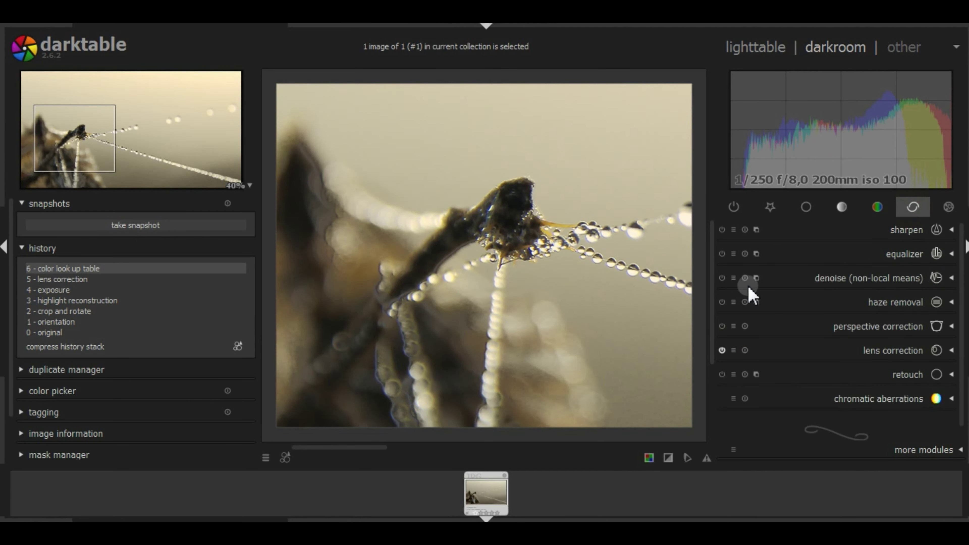
Step: Enable non-local means denoising and pan to the dew-covered droplet strands
click(722, 278)
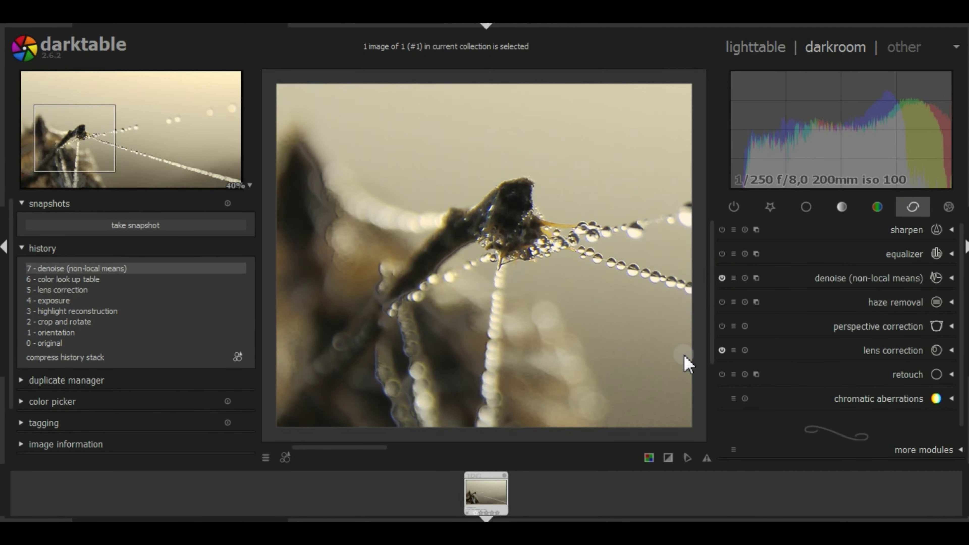
drag(610, 353, 468, 320)
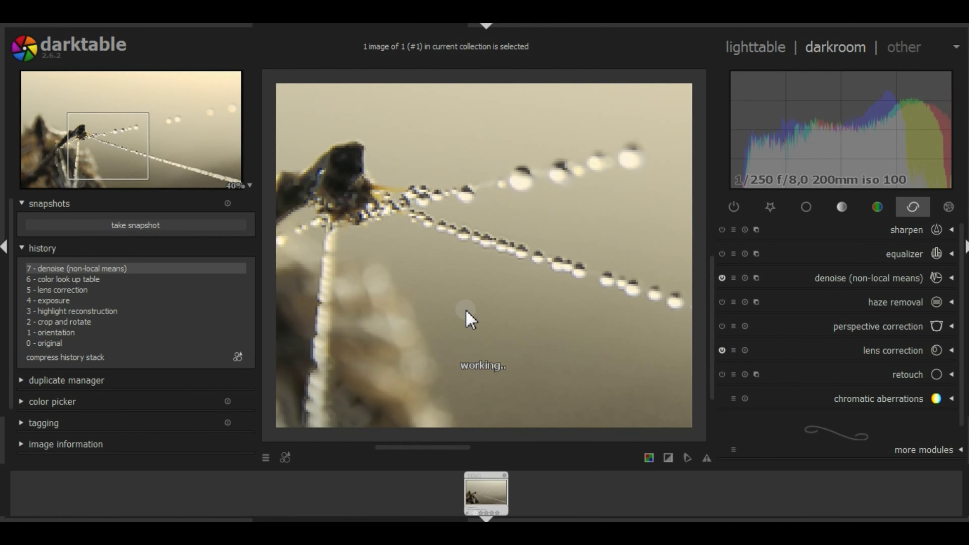
click(721, 277)
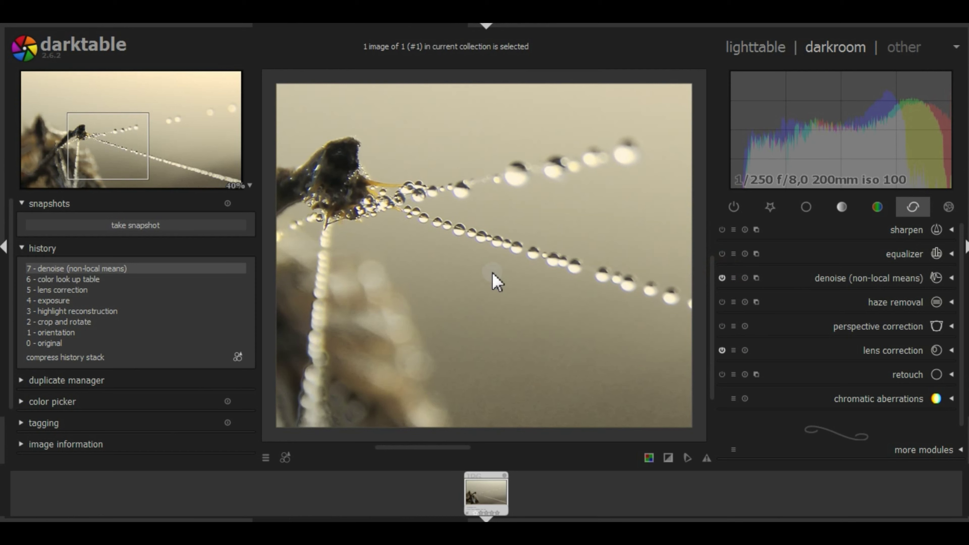
drag(564, 346, 449, 275)
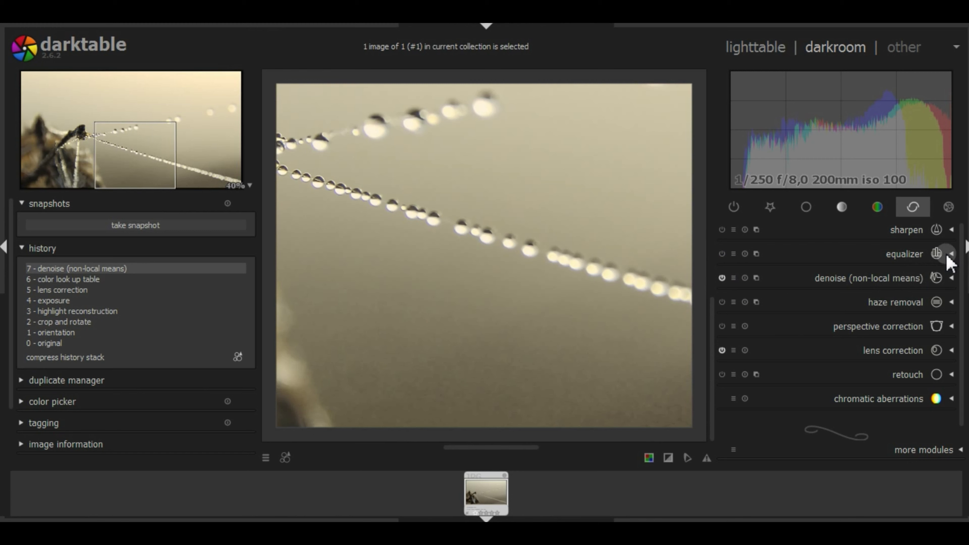
Step: Raise the denoise luma to 100%
click(947, 277)
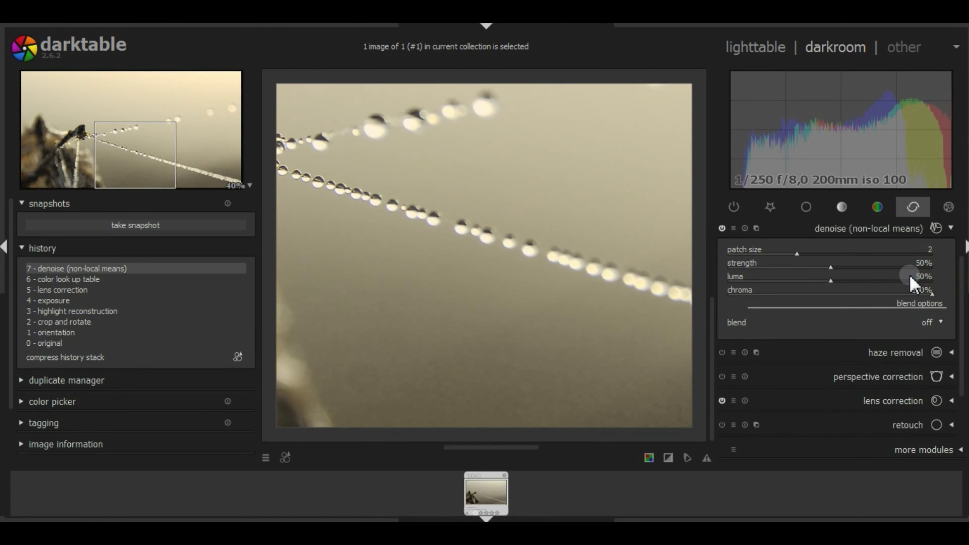
click(878, 279)
mouse_move(365, 303)
mouse_down()
mouse_move(694, 309)
mouse_move(652, 328)
mouse_up()
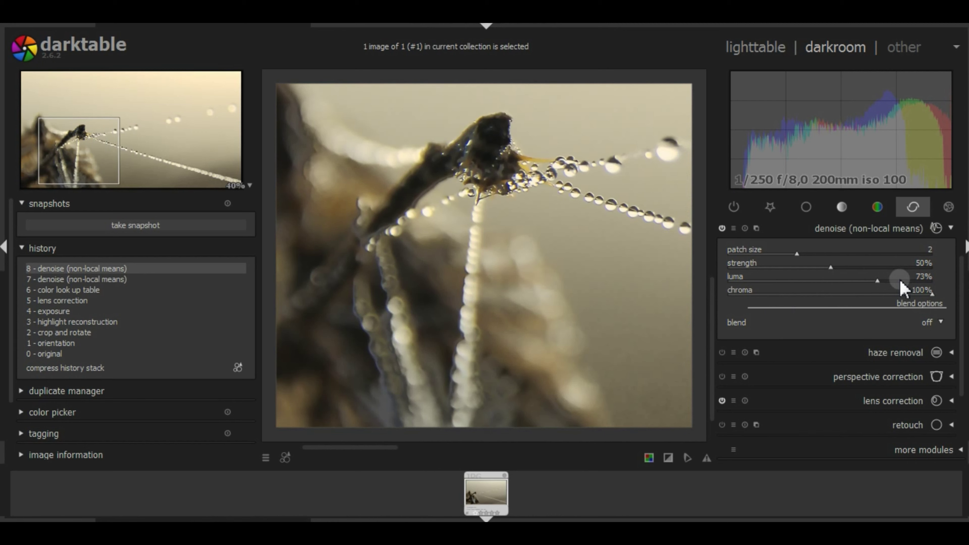
click(906, 283)
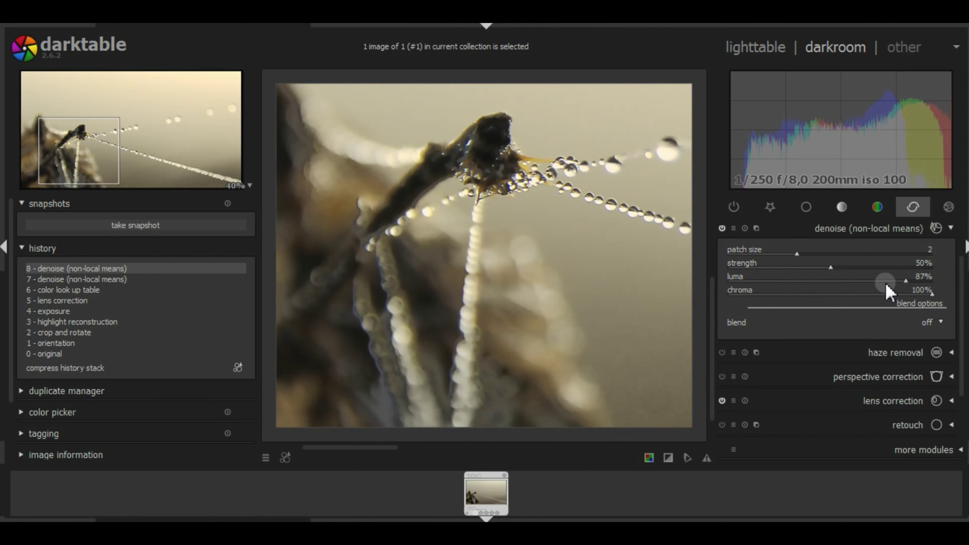
drag(906, 282, 958, 286)
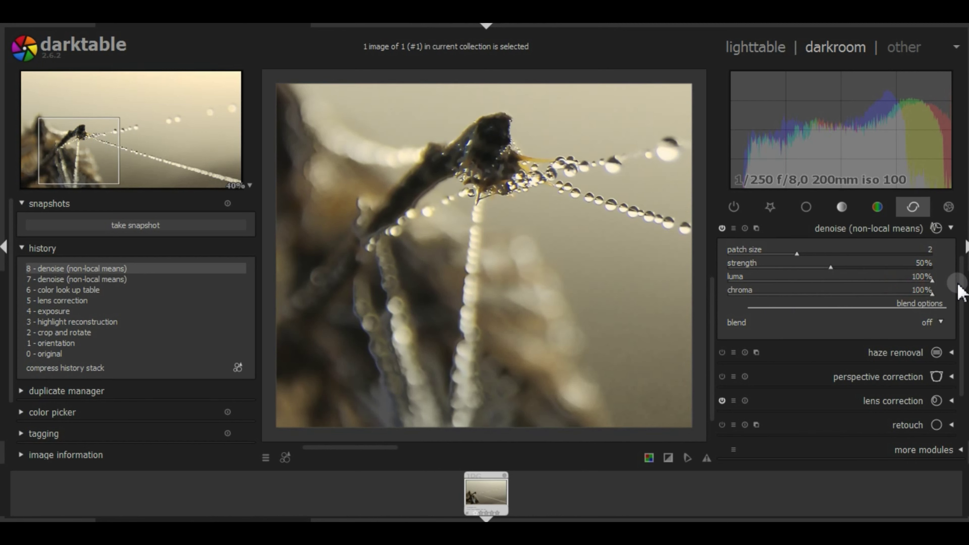
Step: Compare denoising off and on, and keep the strength at 50% after trying 74%
click(722, 229)
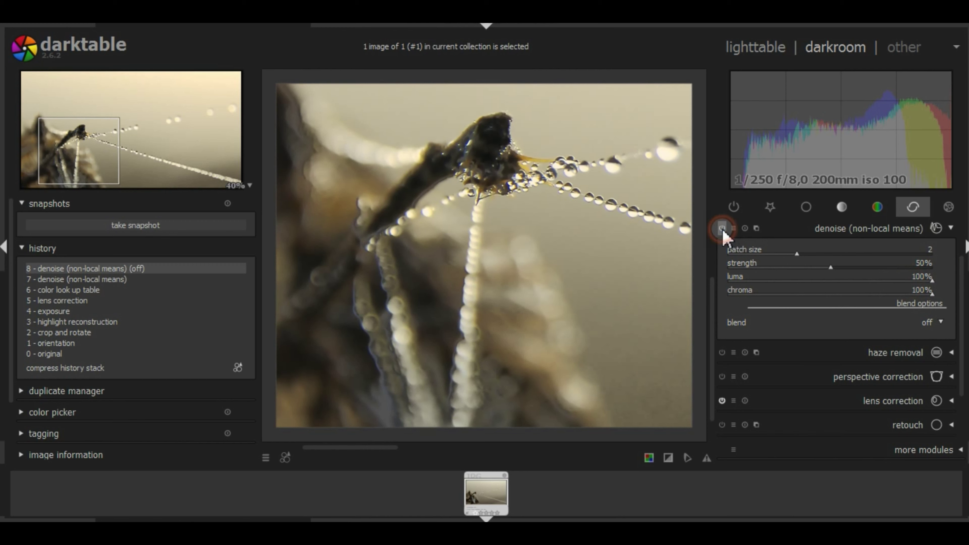
click(721, 229)
click(721, 228)
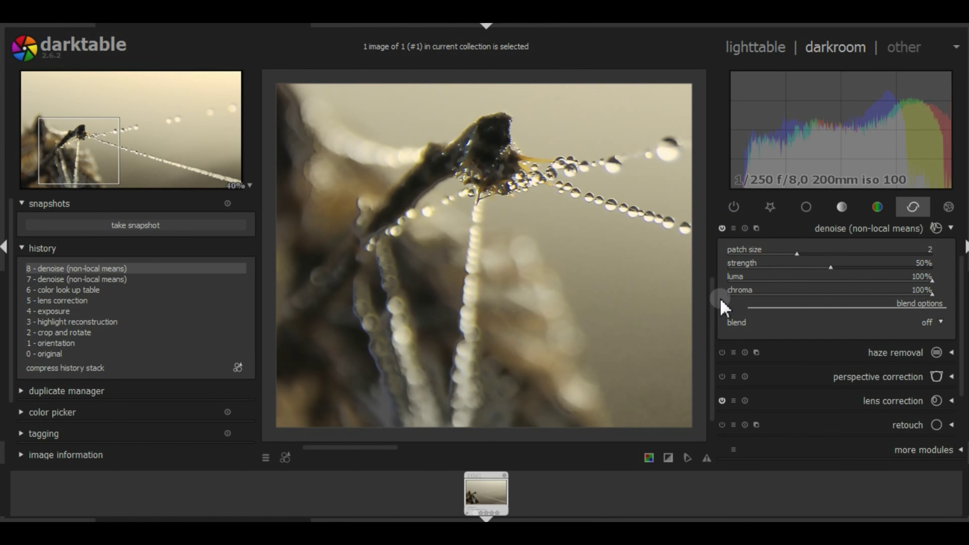
click(880, 267)
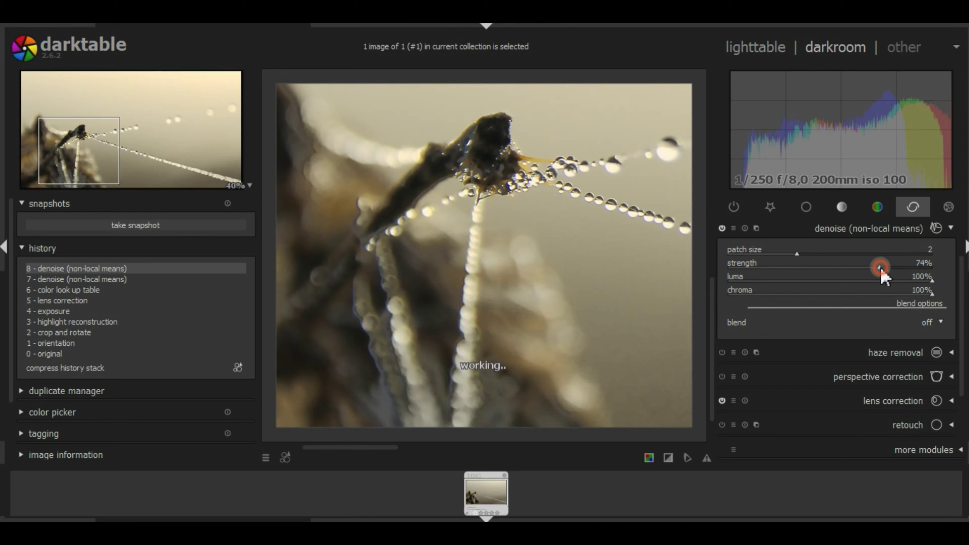
double_click(880, 268)
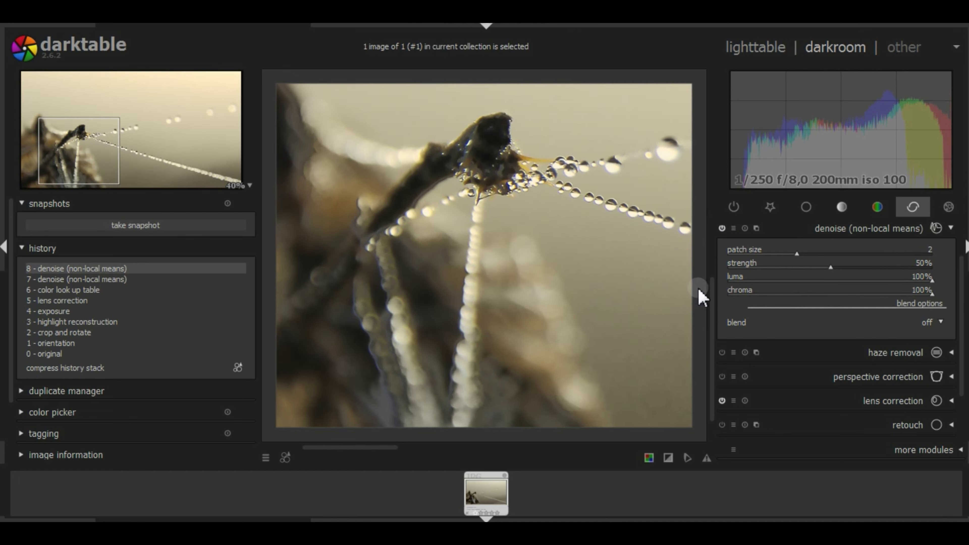
click(884, 229)
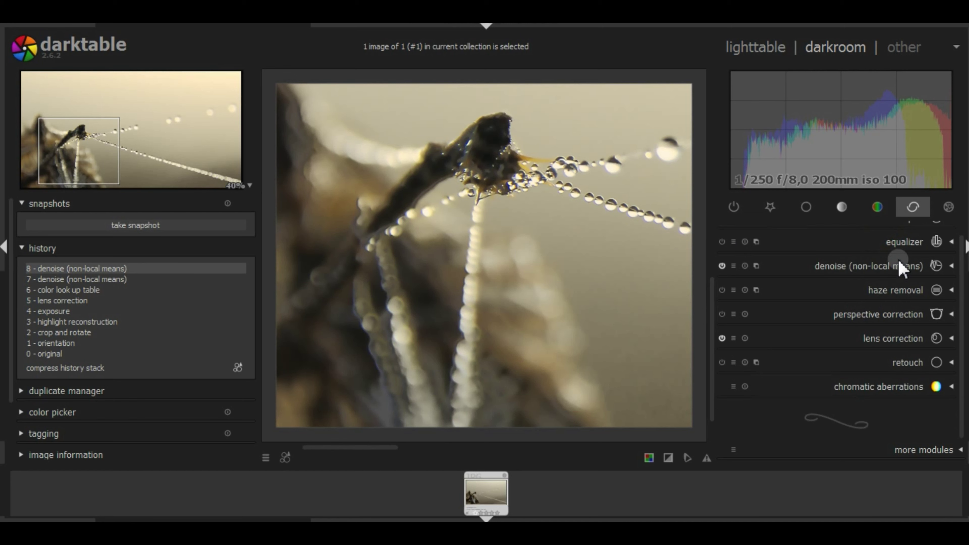
click(908, 244)
Step: Reshape the fine end of the equalizer's chroma curve while viewing the droplet strand
click(762, 253)
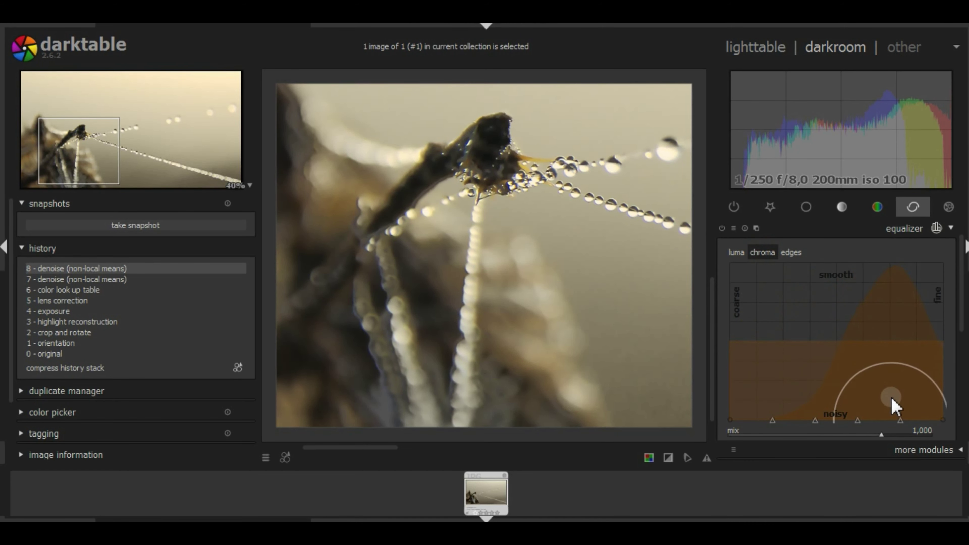
drag(890, 400, 900, 381)
scroll(902, 378, down, 3)
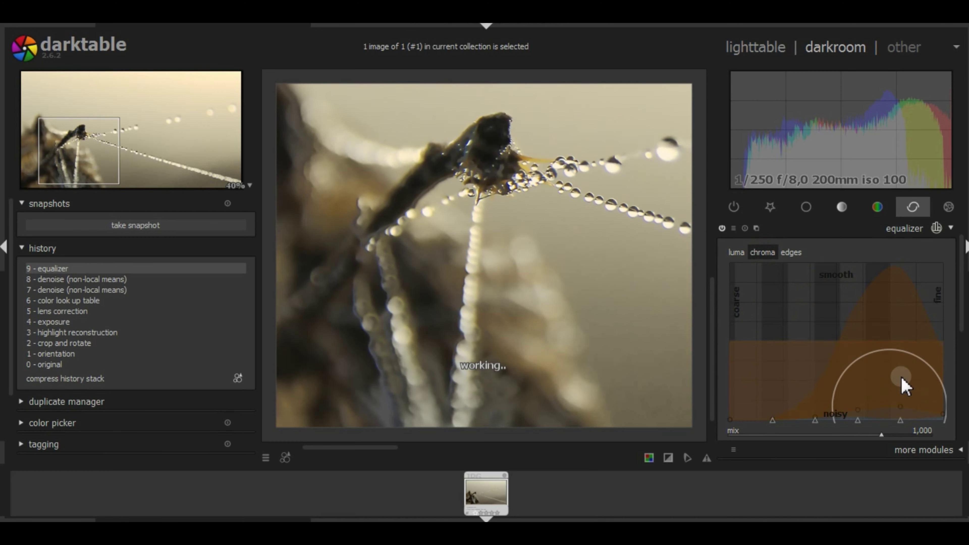
drag(644, 401, 433, 220)
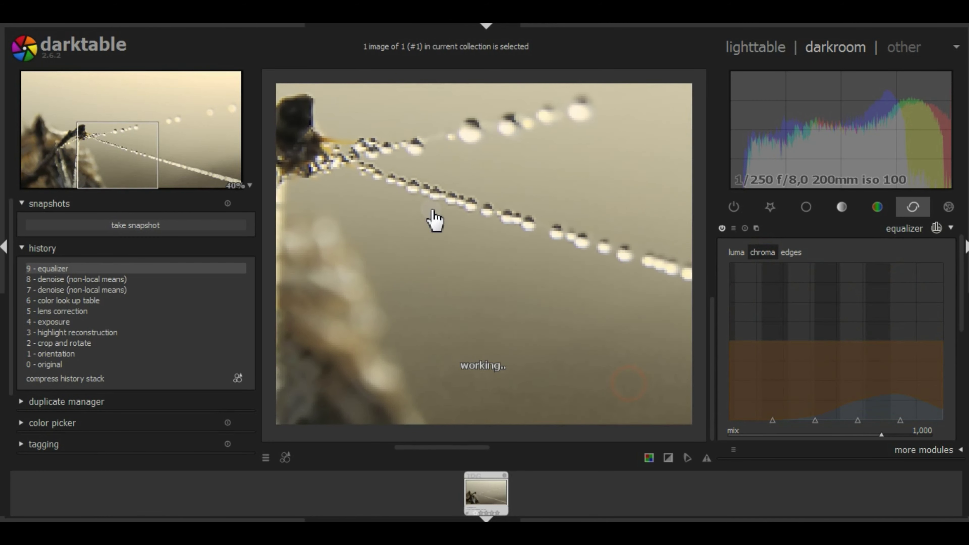
drag(626, 397, 512, 331)
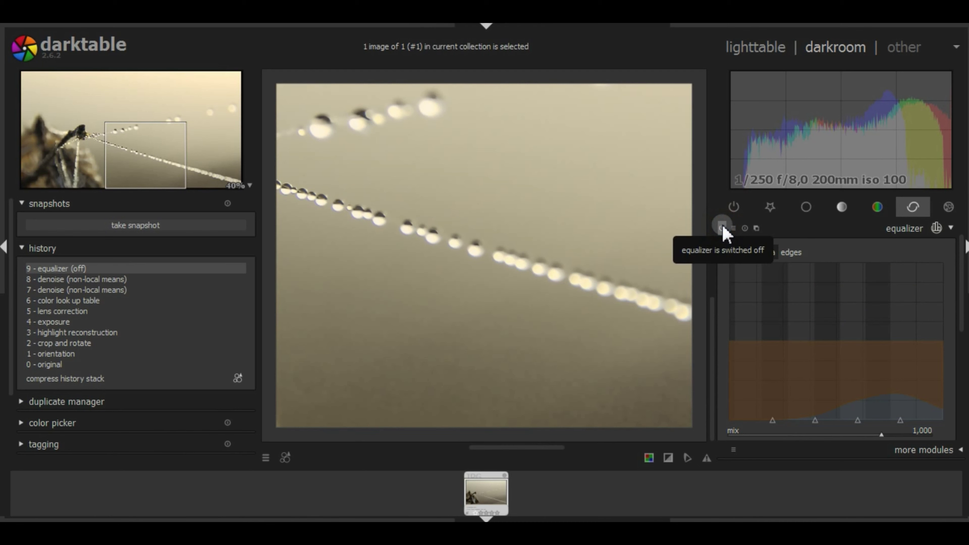
Step: Raise the fine-detail end of the equalizer's luma curve to boost contrast
click(737, 252)
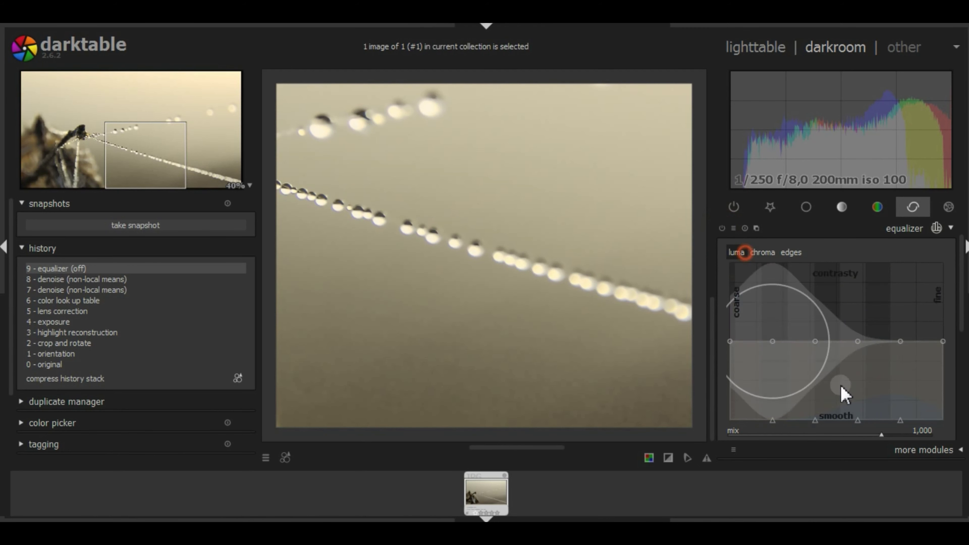
drag(899, 406, 899, 391)
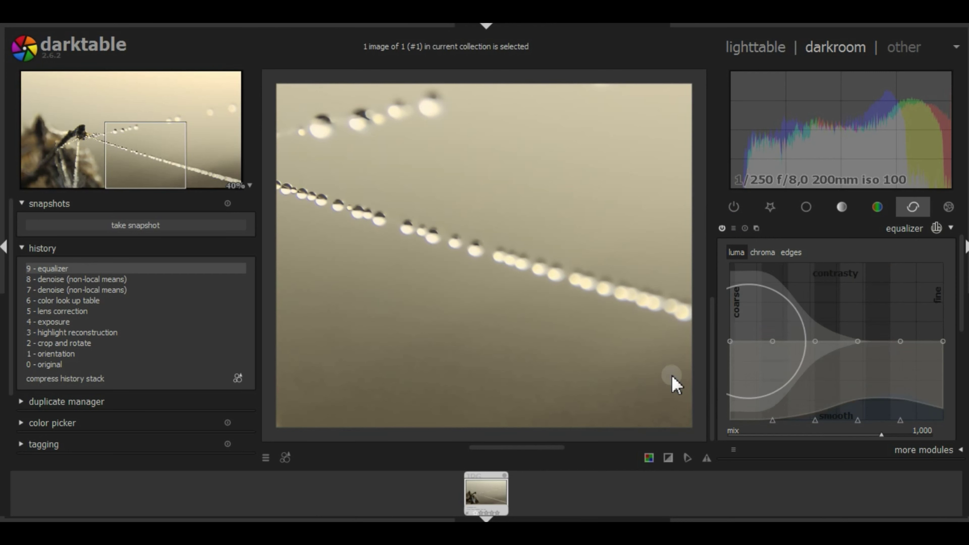
drag(396, 329, 612, 368)
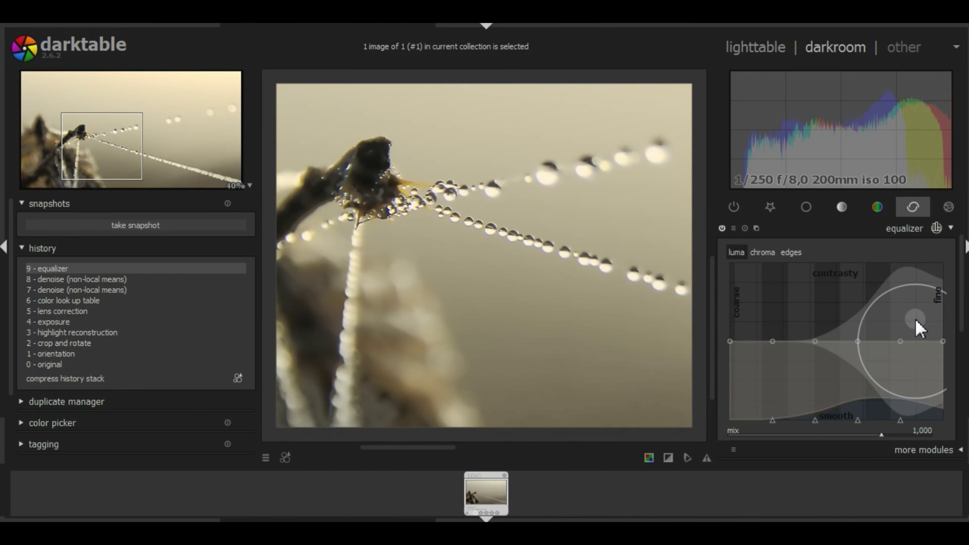
drag(906, 324, 908, 299)
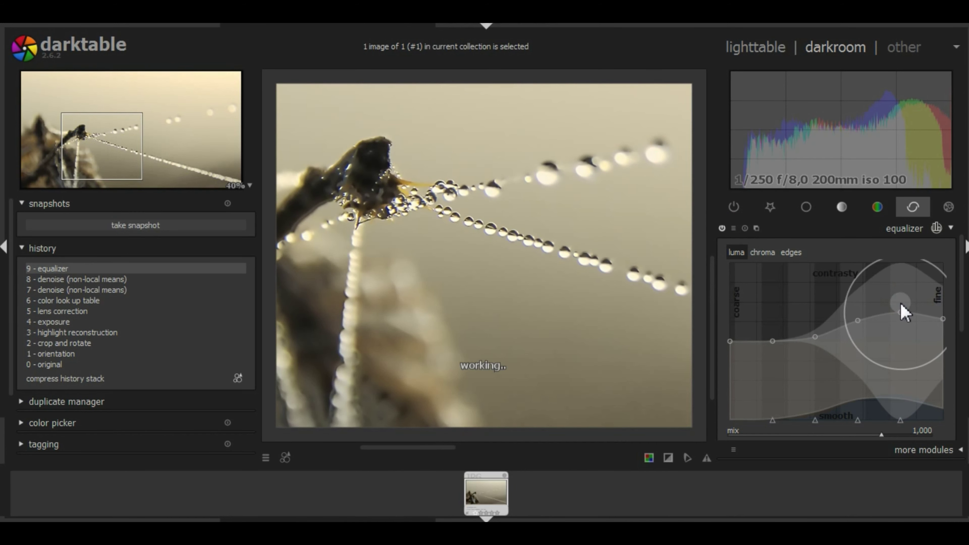
drag(540, 383, 473, 271)
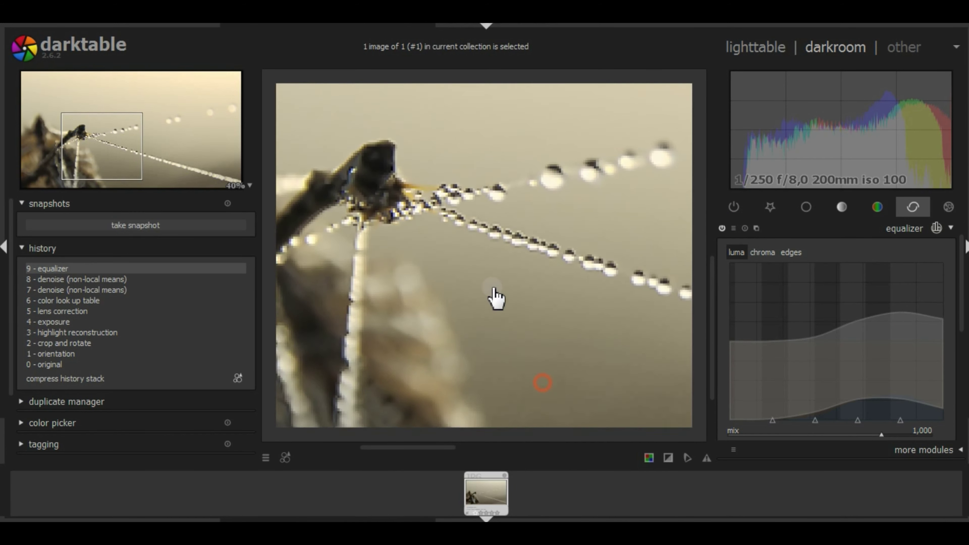
Step: Compare the equalizer off and on, lifting the middle-to-fine part of the luma curve
click(722, 229)
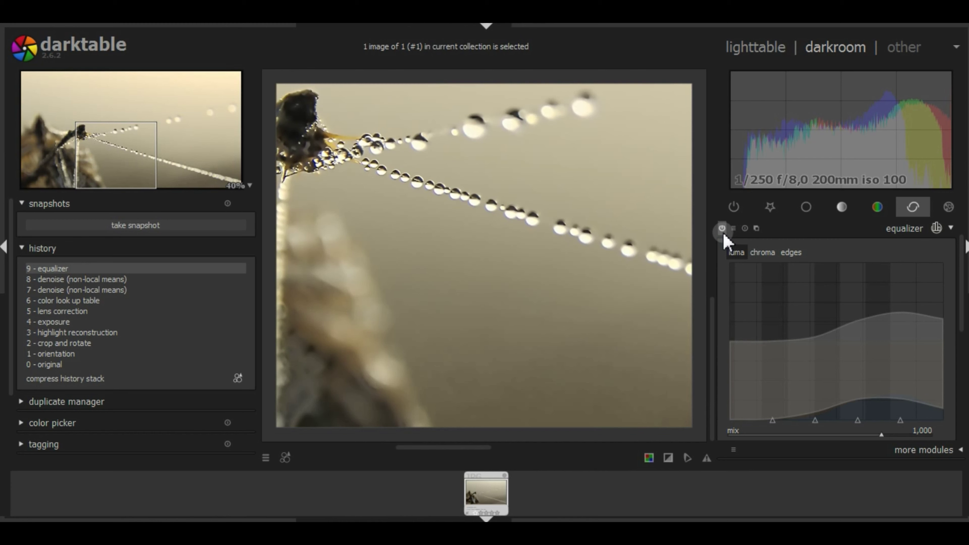
click(721, 229)
click(721, 231)
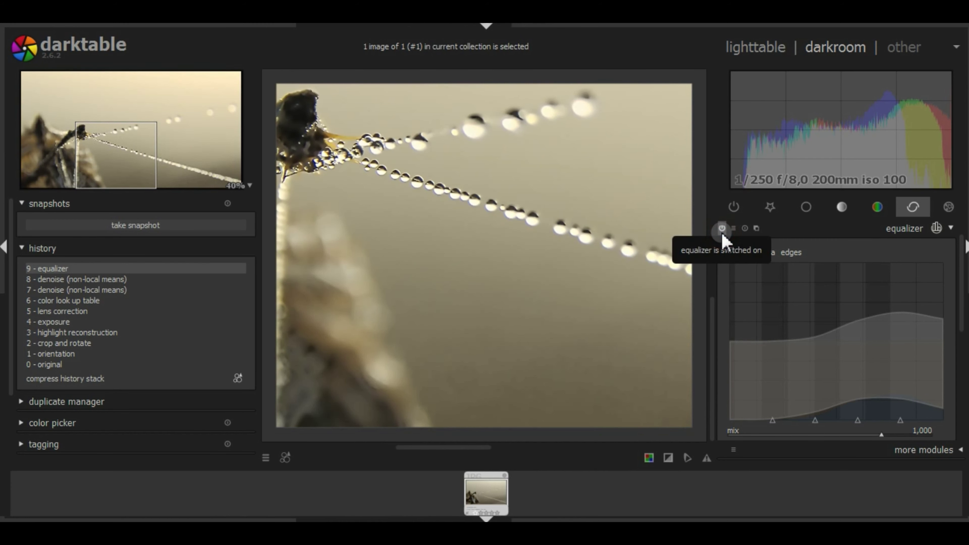
click(721, 230)
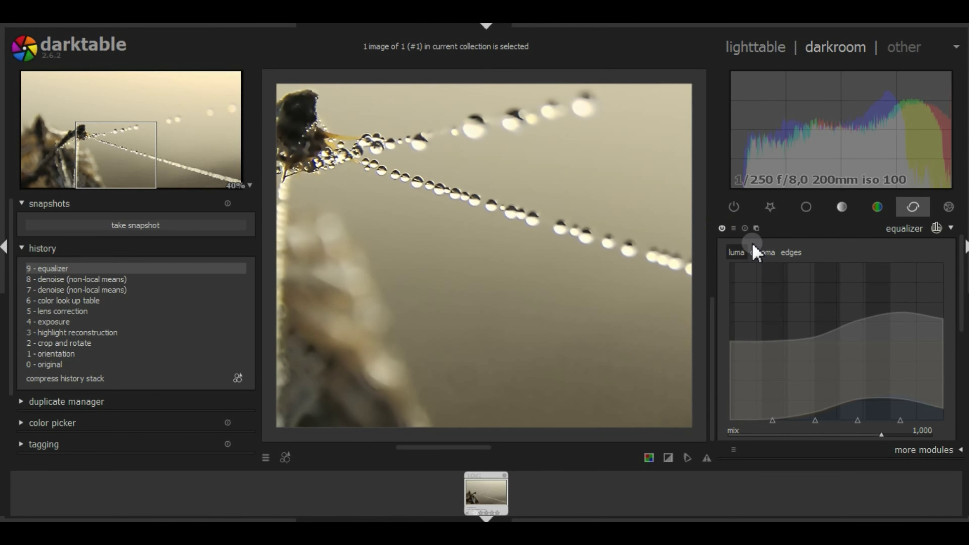
drag(904, 303, 904, 292)
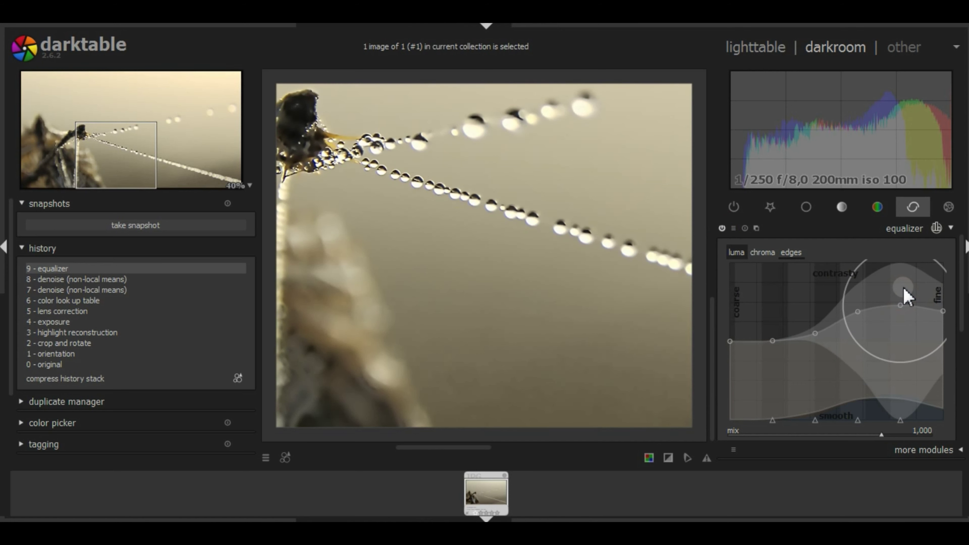
click(721, 228)
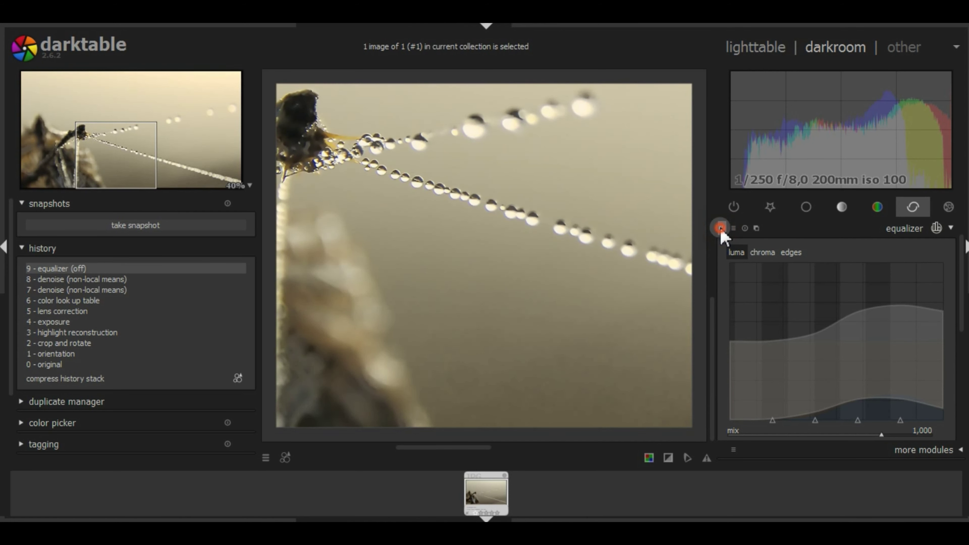
Step: Zoom and pan around the dewy twig, then collapse the equalizer
scroll(396, 262, down, 2)
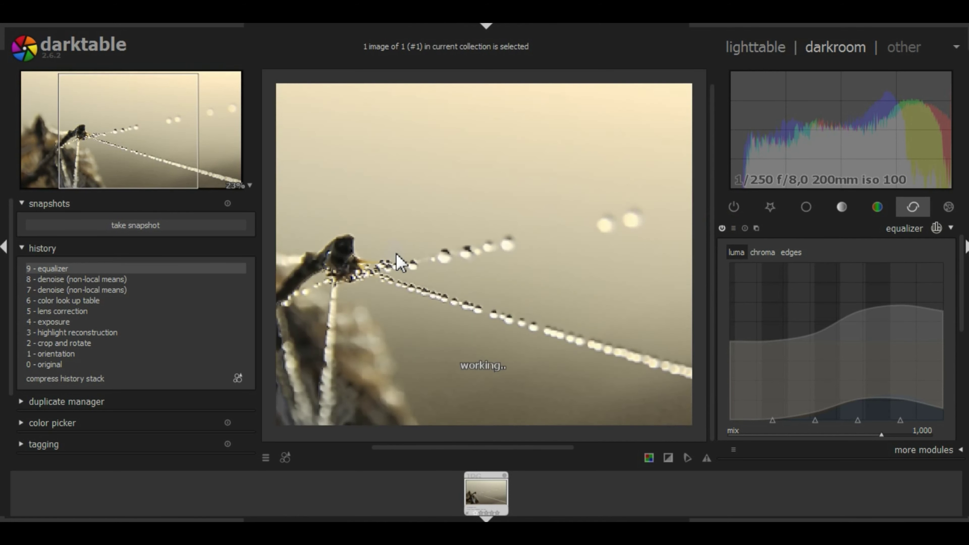
scroll(361, 341, down, 1)
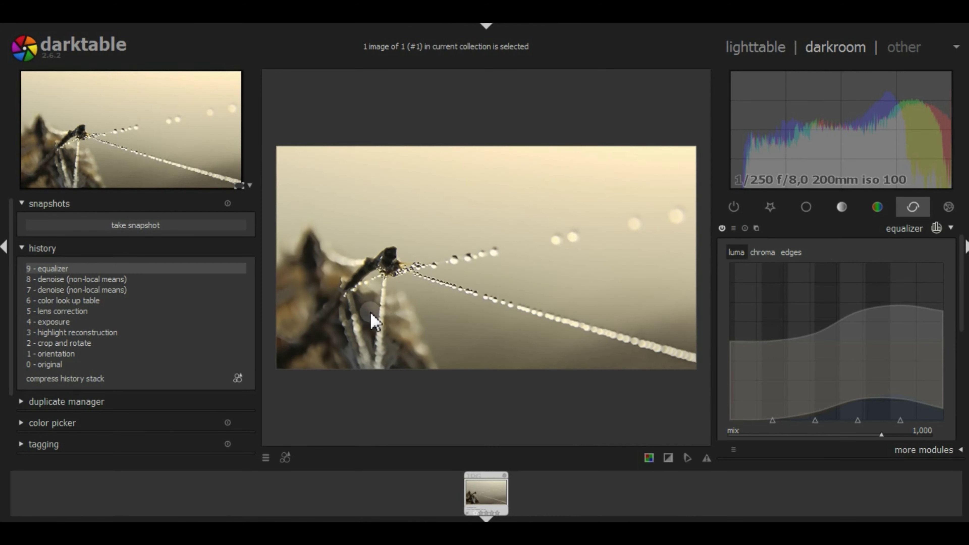
scroll(313, 276, up, 3)
drag(319, 275, 426, 337)
drag(391, 377, 472, 290)
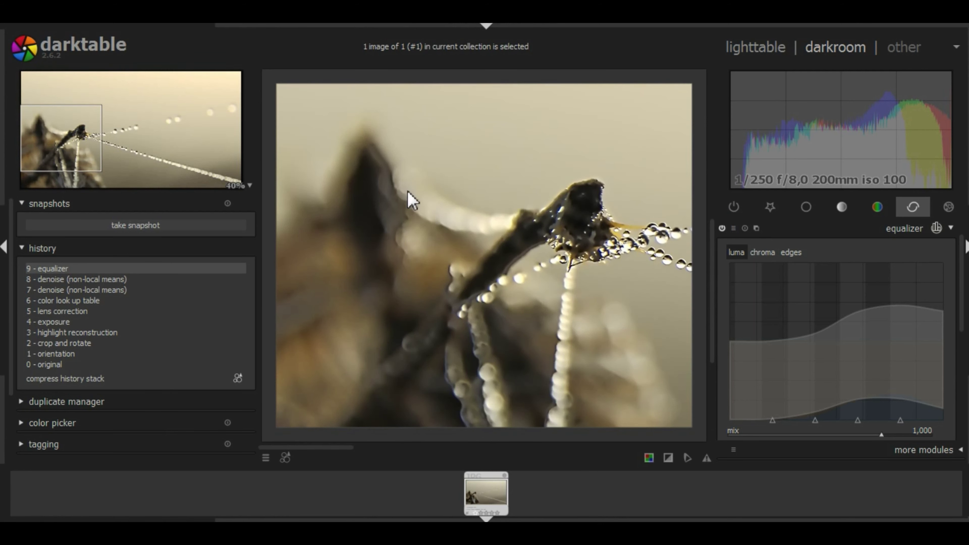
click(912, 231)
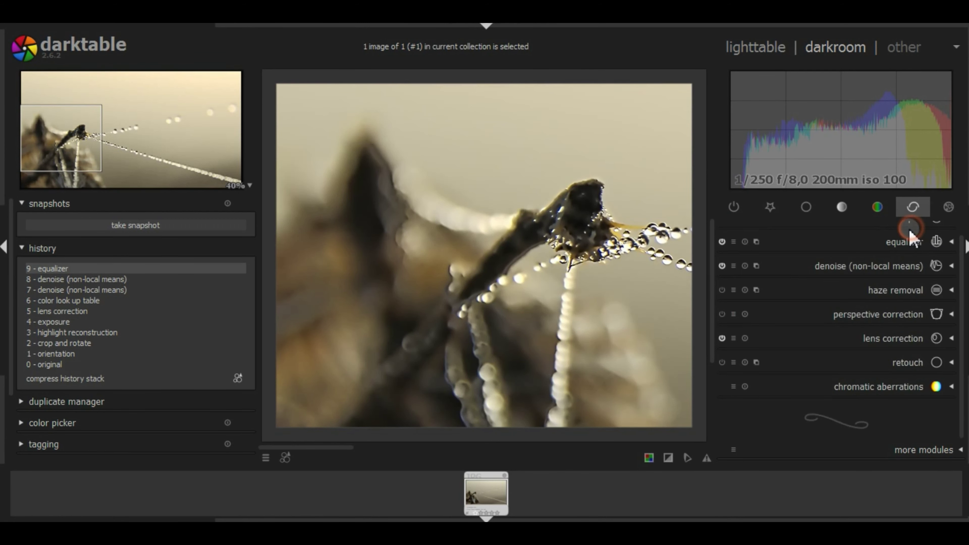
Step: Set the sharpen amount to 1,000
drag(639, 355, 485, 308)
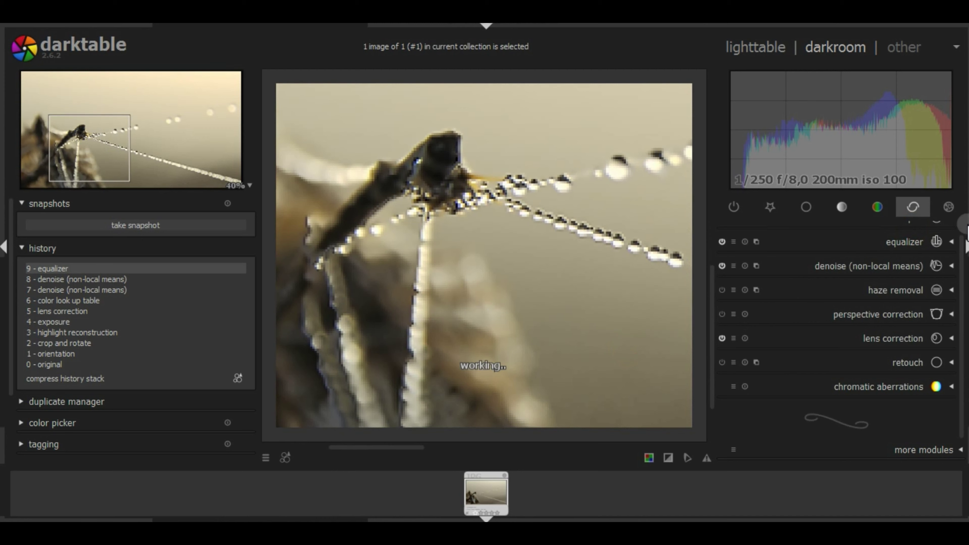
scroll(955, 268, up, 1)
click(952, 231)
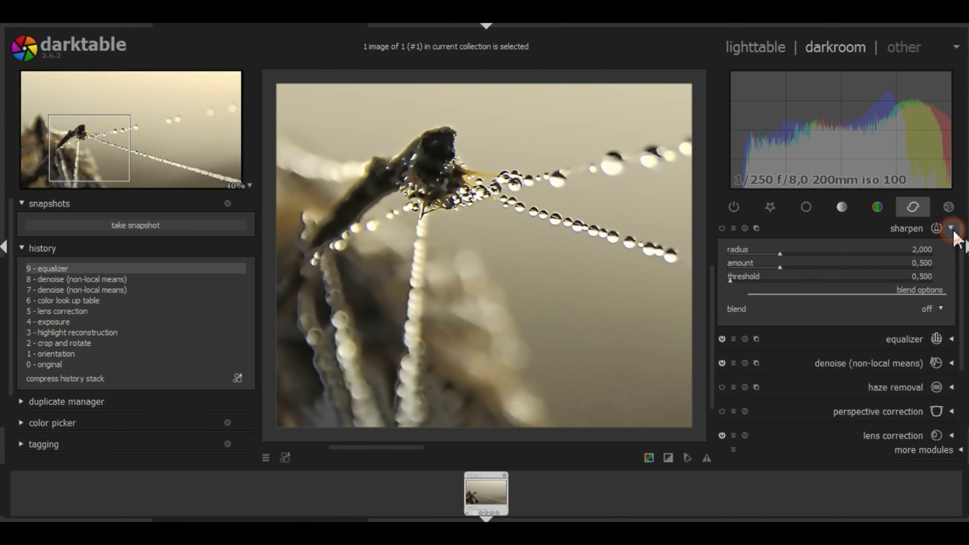
right_click(926, 265)
text(1)
key(Return)
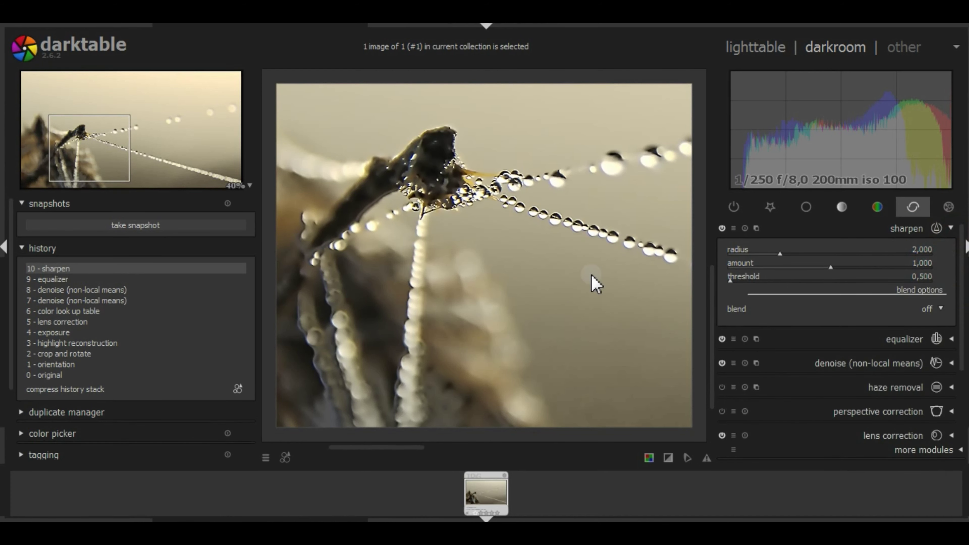
Step: Set the sharpen threshold to 8,000 and compare sharpening off and on before collapsing it
right_click(923, 278)
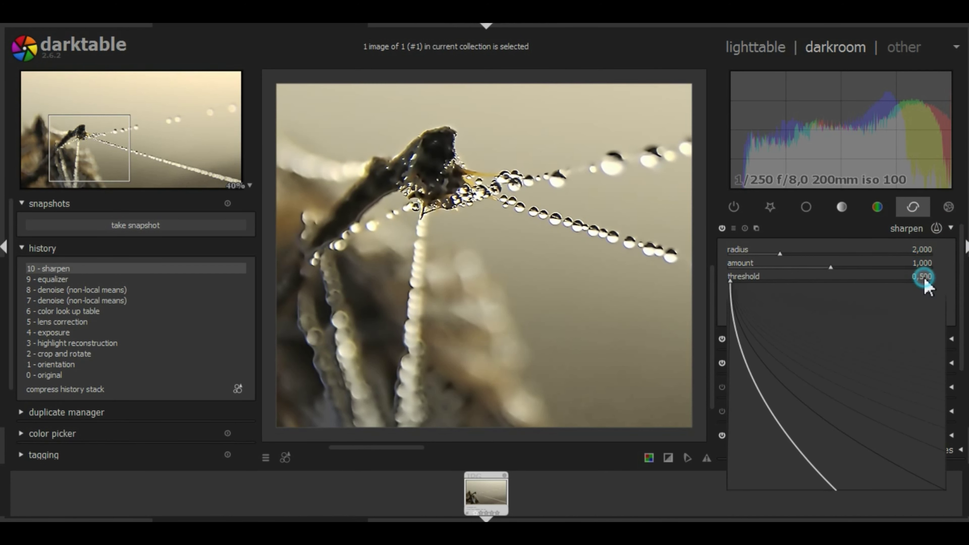
text(4)
text(4,000)
key(Return)
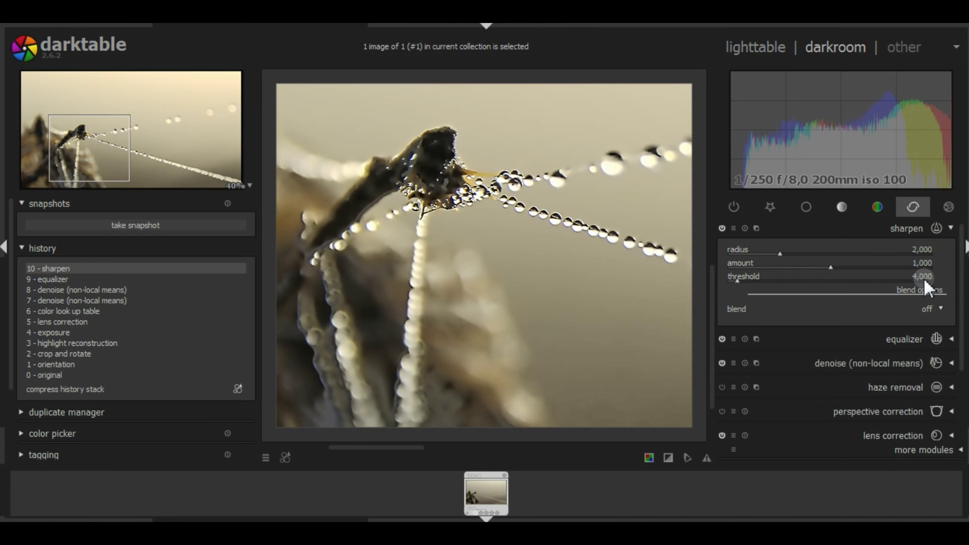
right_click(922, 278)
key(Return)
click(722, 229)
click(721, 228)
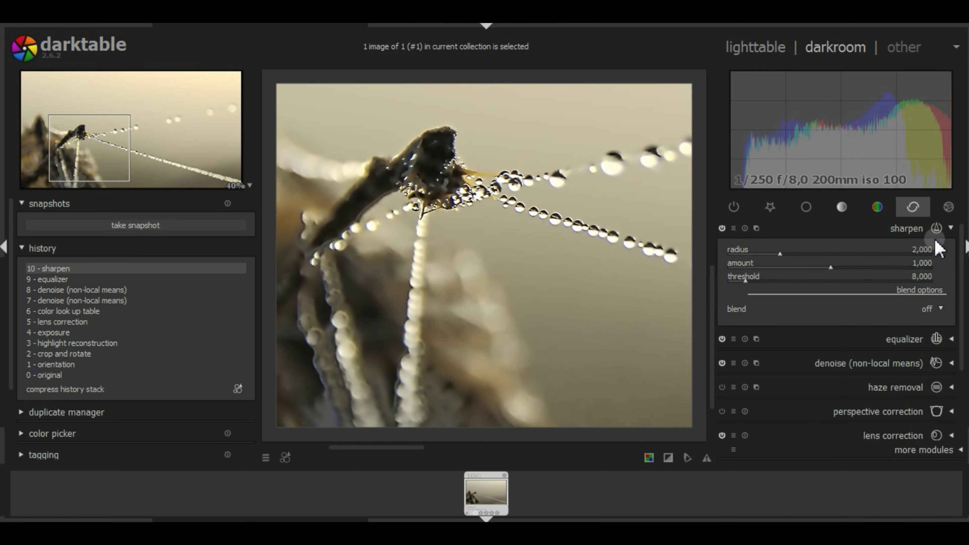
click(931, 228)
mouse_move(372, 303)
mouse_down()
mouse_move(475, 340)
mouse_move(467, 329)
mouse_up()
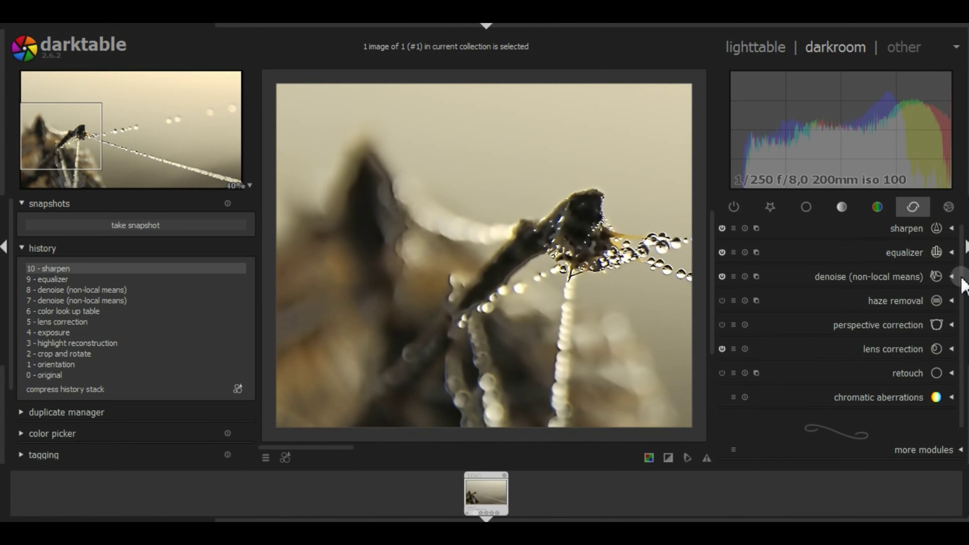
Step: Compress the history stack and choose the retouch blur algorithm with a freehand brush
click(111, 391)
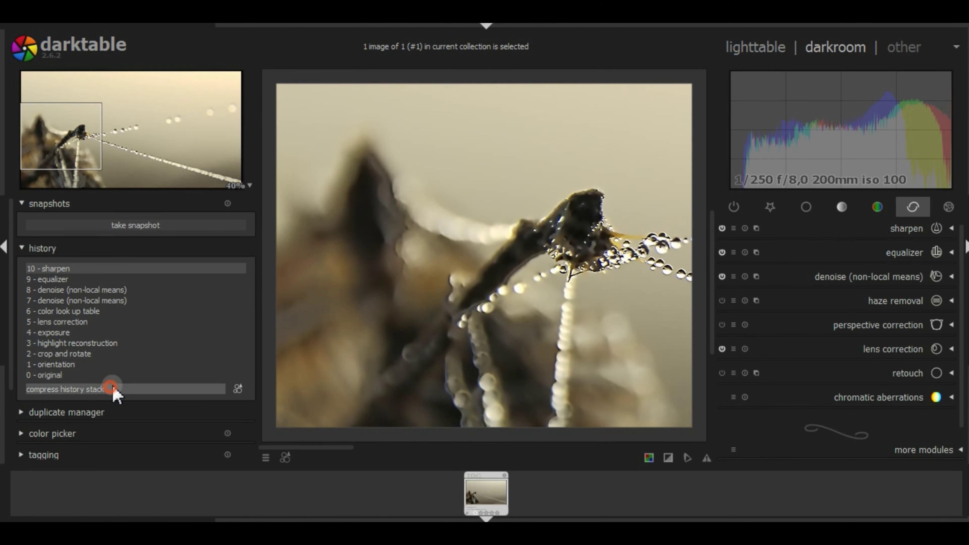
click(942, 373)
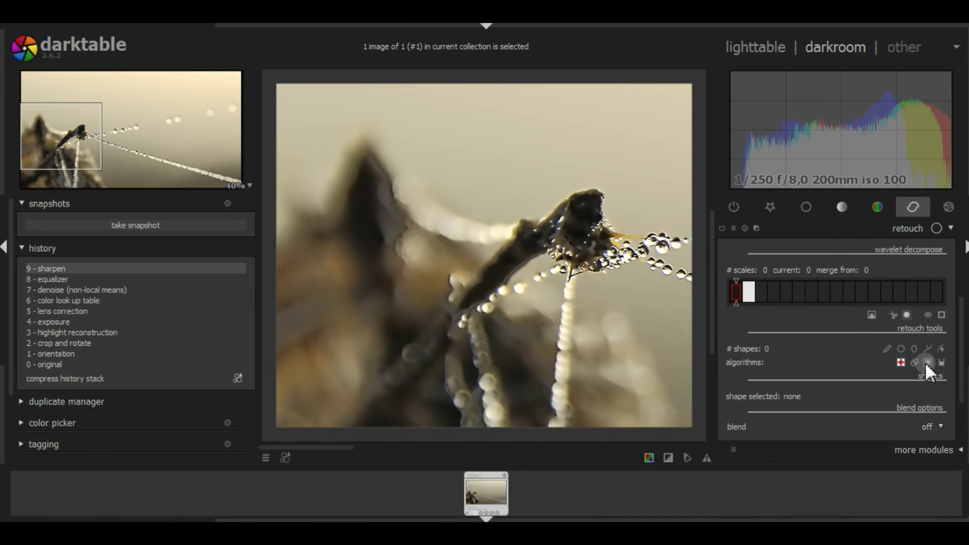
click(926, 363)
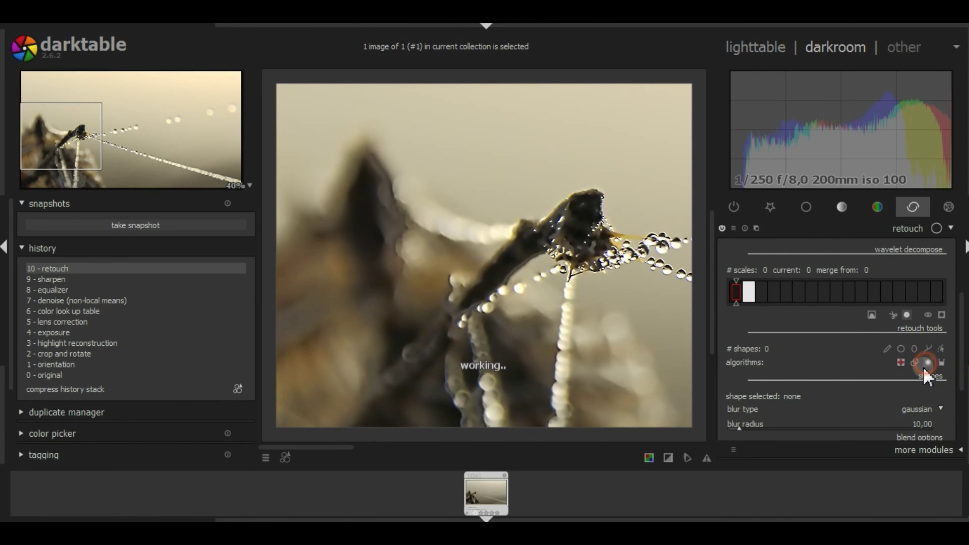
click(887, 349)
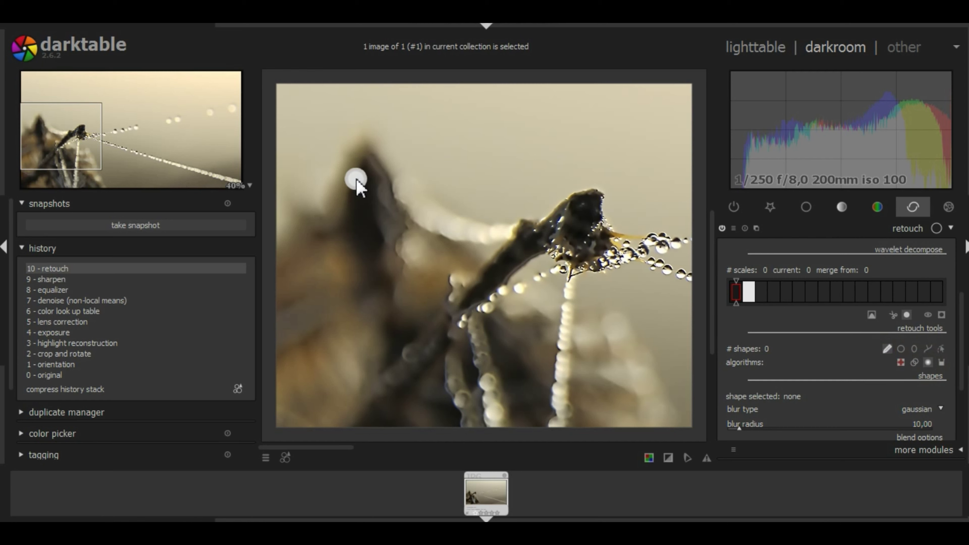
Step: Paint a blur stroke along the upper-left leaf's left edge
scroll(358, 183, up, 2)
scroll(357, 183, up, 3)
scroll(358, 184, up, 3)
scroll(358, 183, up, 3)
drag(368, 158, 388, 287)
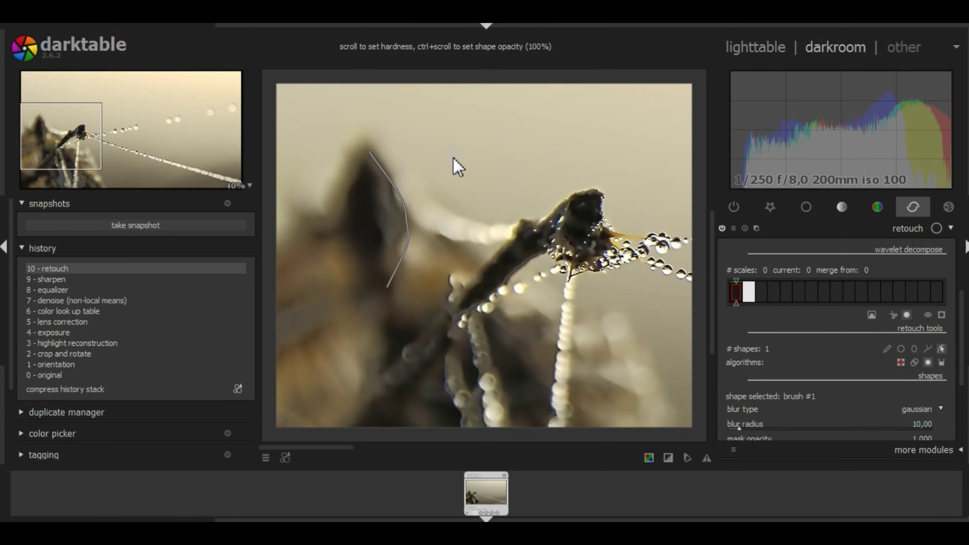
Step: Switch the retouch blur type to bilateral and experiment with the blur radius
click(755, 429)
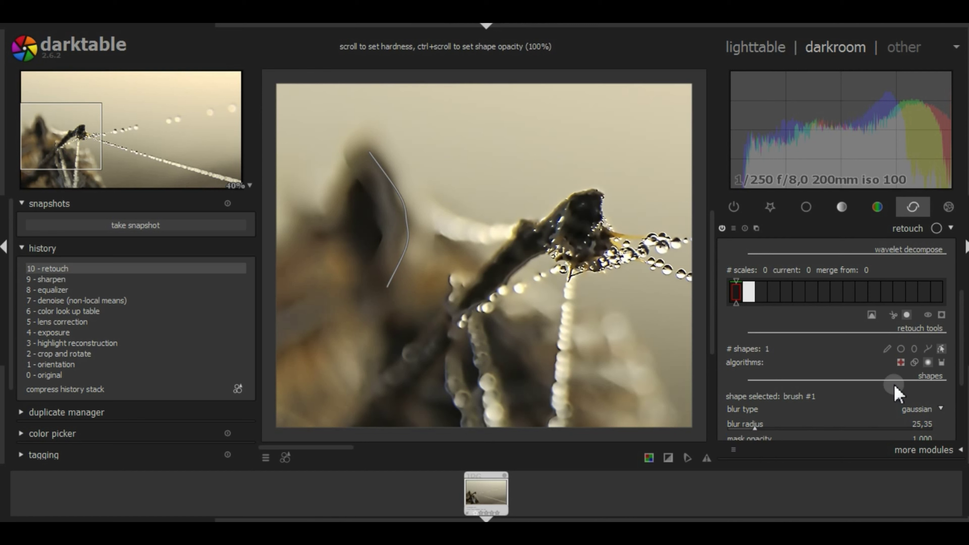
click(909, 415)
click(912, 422)
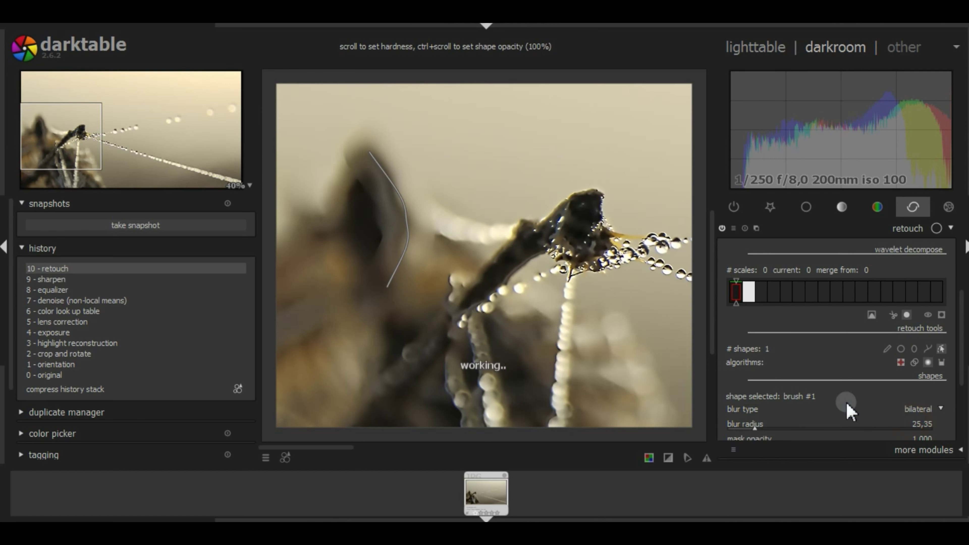
scroll(958, 330, down, 3)
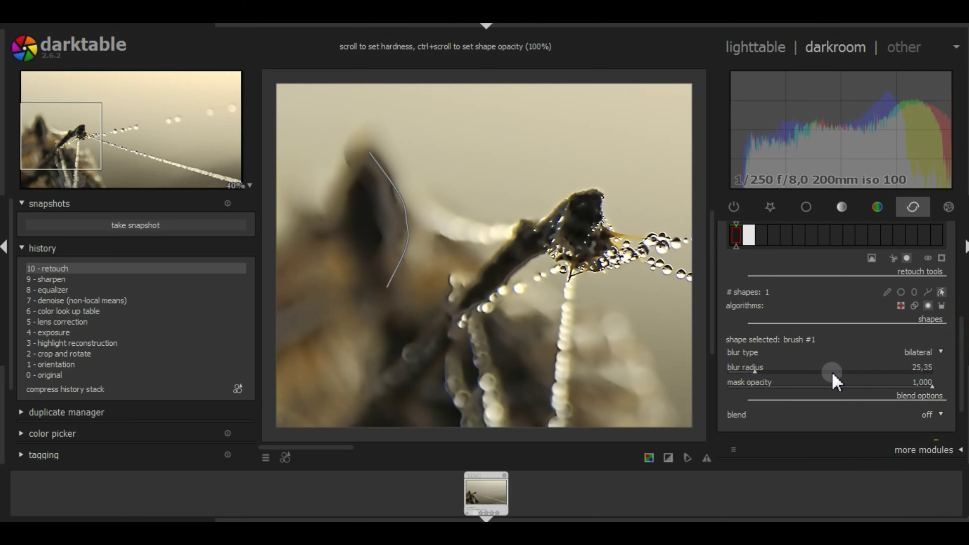
double_click(757, 375)
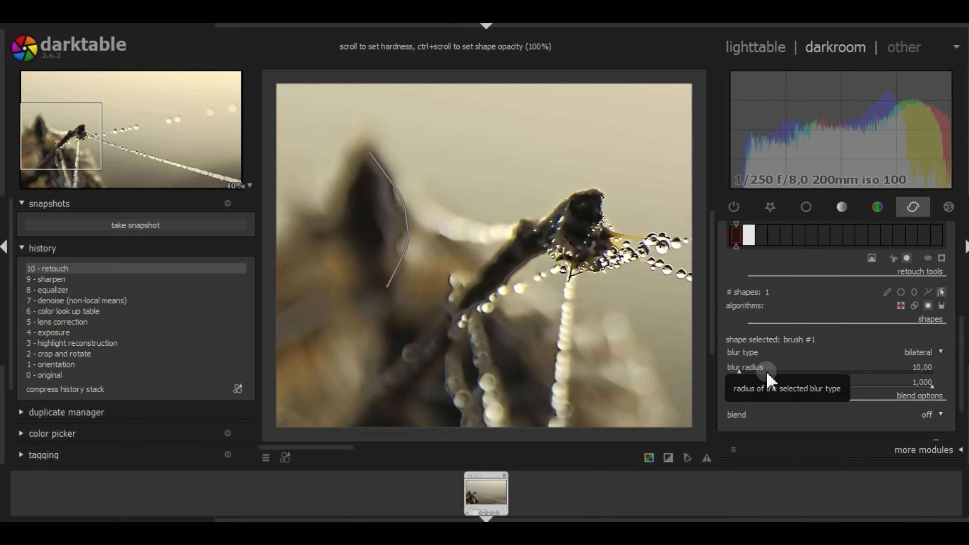
scroll(767, 379, up, 2)
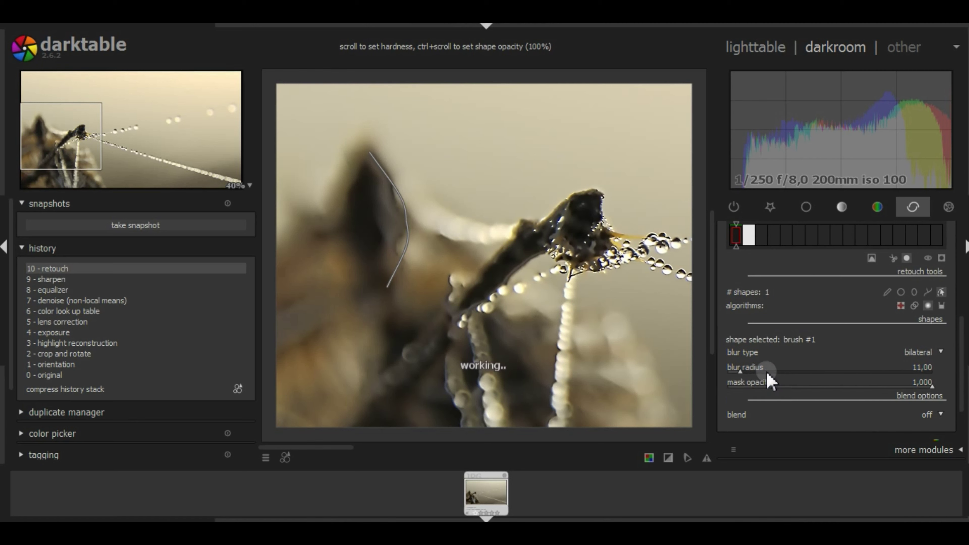
drag(767, 377, 789, 379)
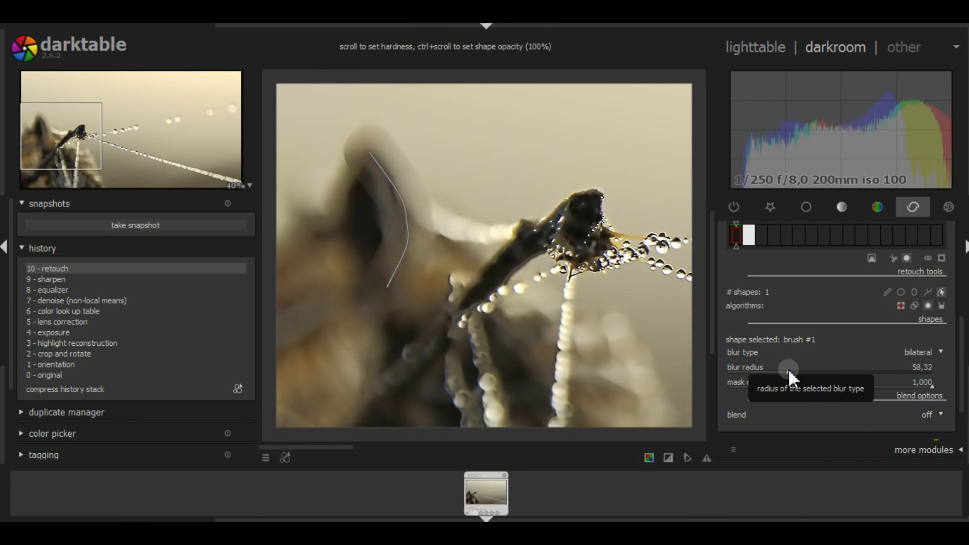
Step: Try lower mask opacities, then reset opacity to 1,000 and blur radius to 10,00
click(820, 390)
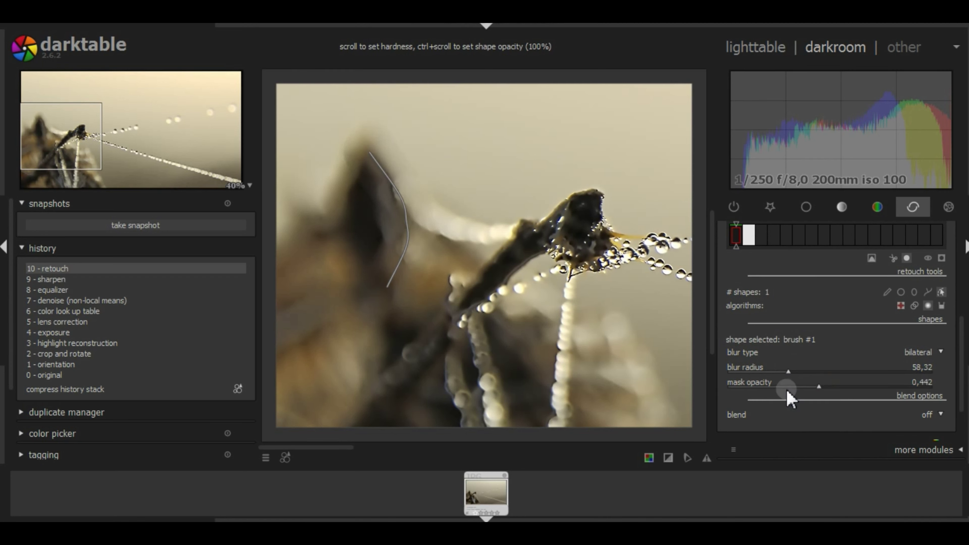
double_click(816, 388)
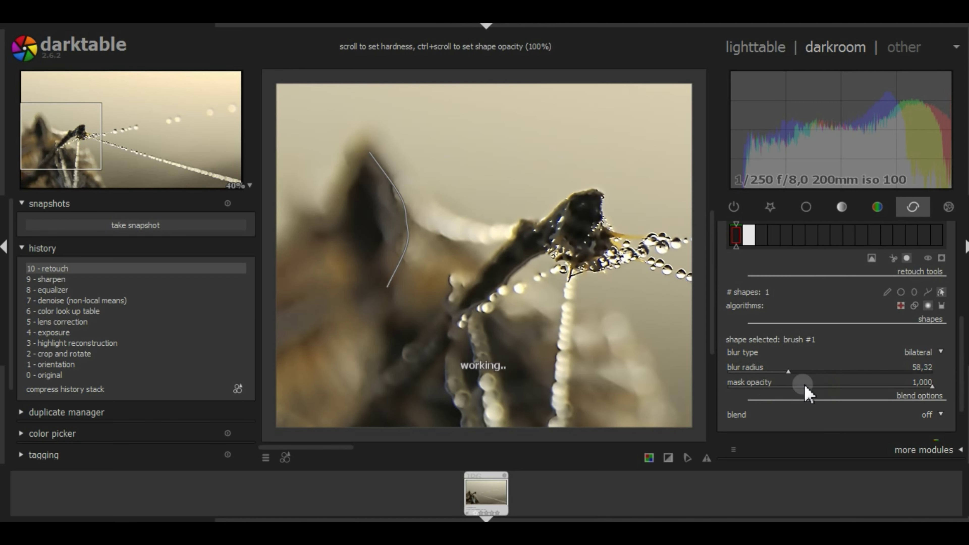
click(821, 387)
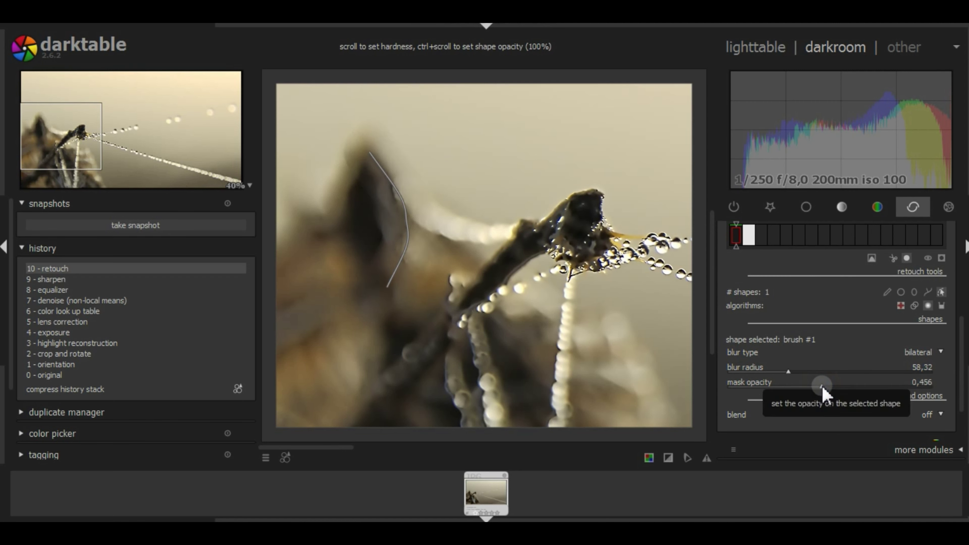
click(781, 384)
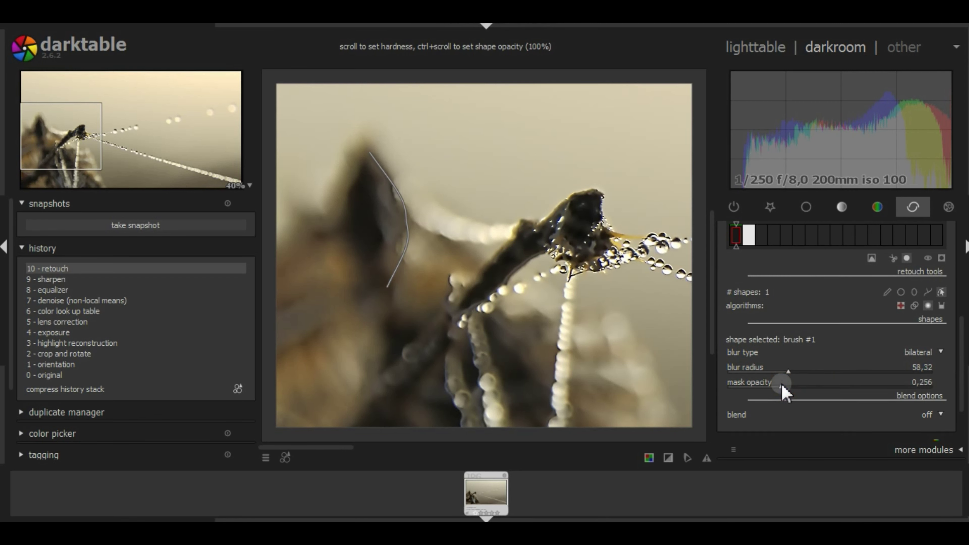
double_click(786, 385)
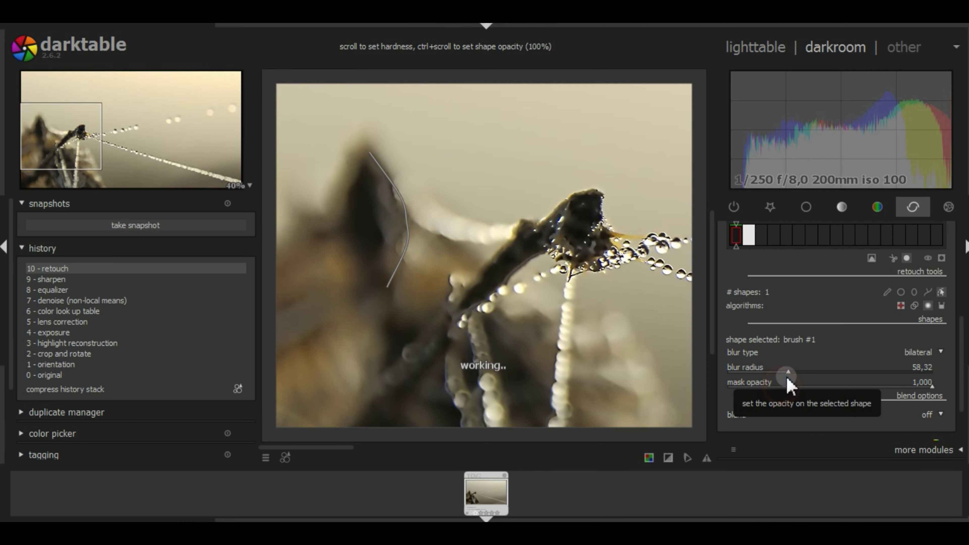
double_click(789, 372)
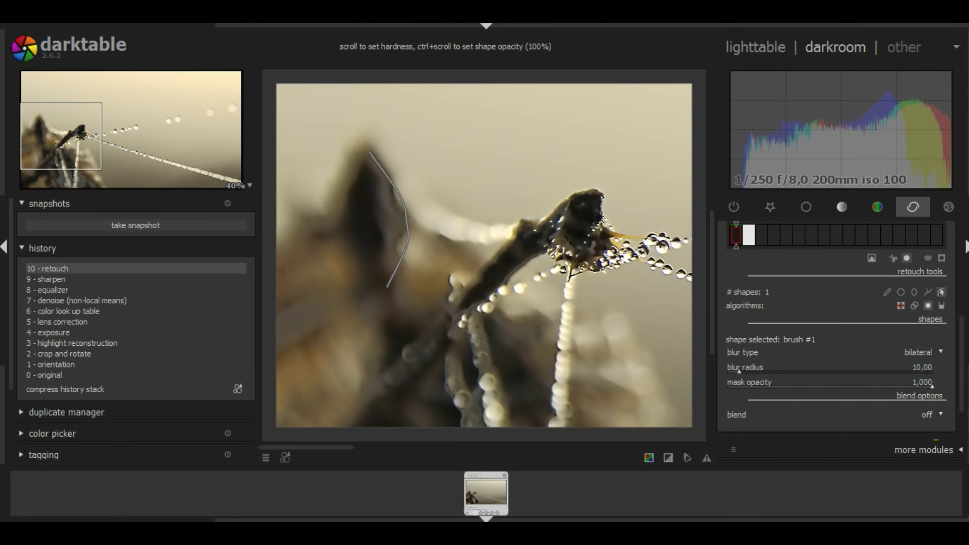
scroll(942, 302, up, 1)
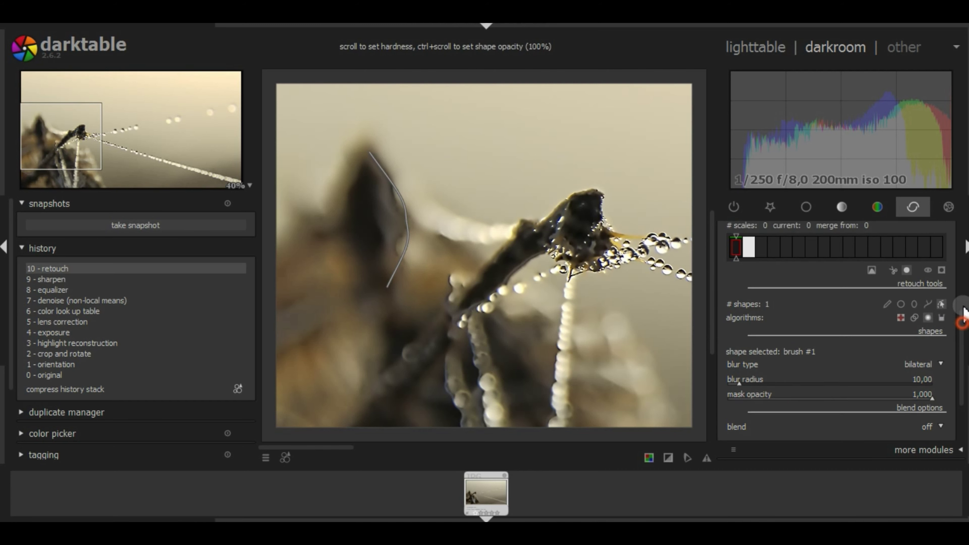
Step: Re-enable the retouch effect and delete the earlier brush stroke
scroll(930, 275, up, 5)
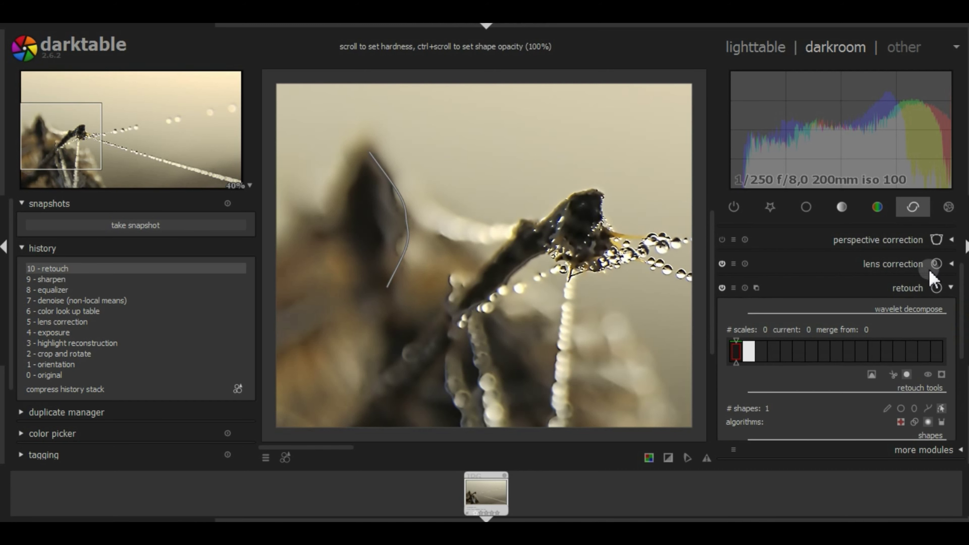
click(721, 288)
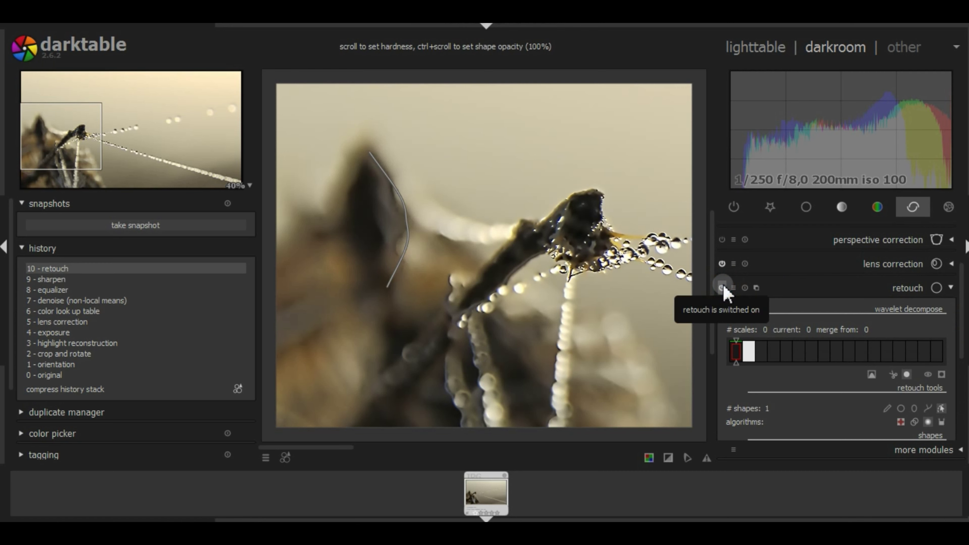
right_click(408, 231)
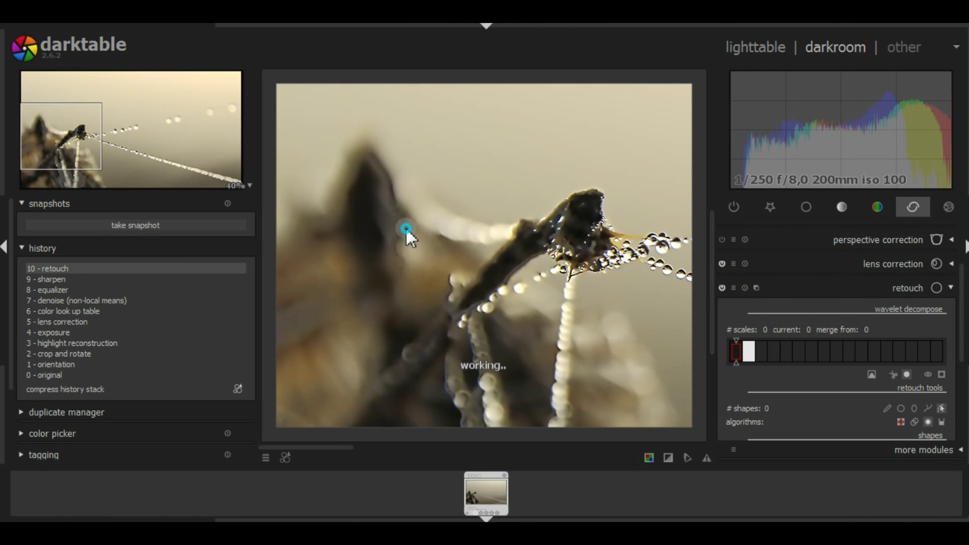
Step: Paint a new blur brush stroke down the dark stalk and select it
scroll(962, 322, down, 6)
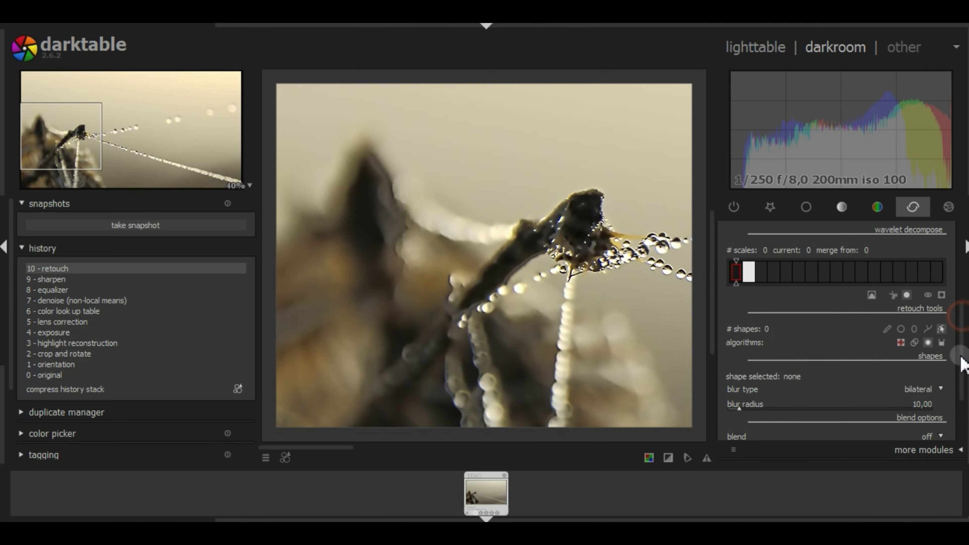
click(887, 320)
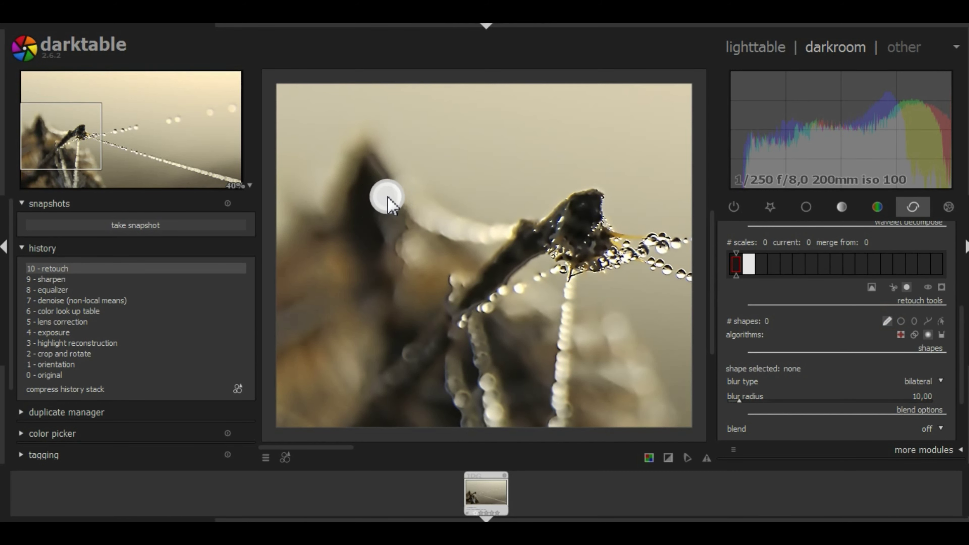
drag(378, 164, 403, 244)
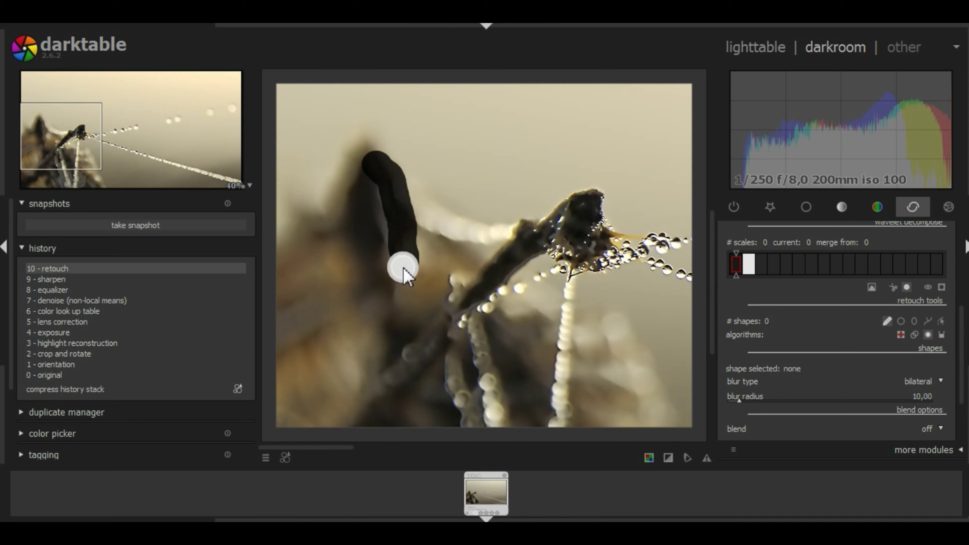
drag(402, 244, 403, 267)
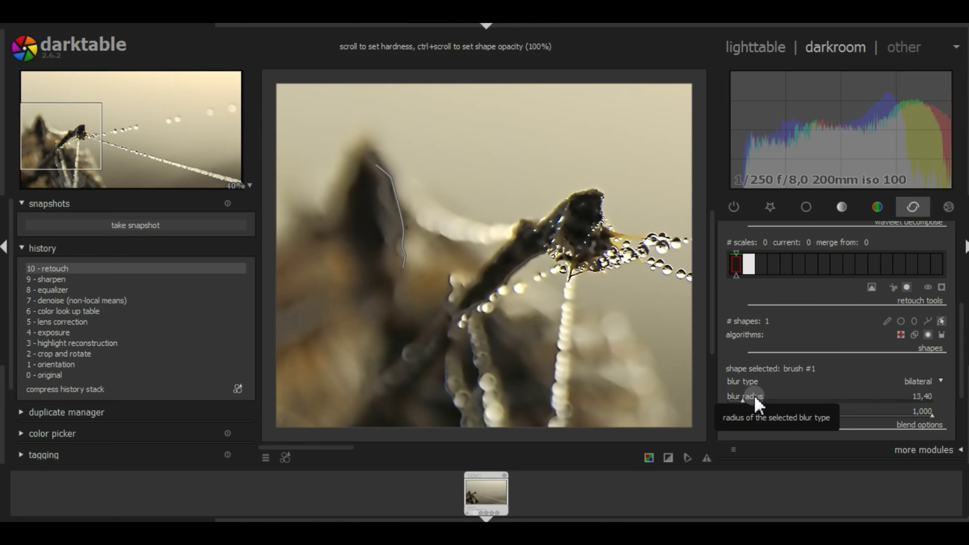
click(401, 226)
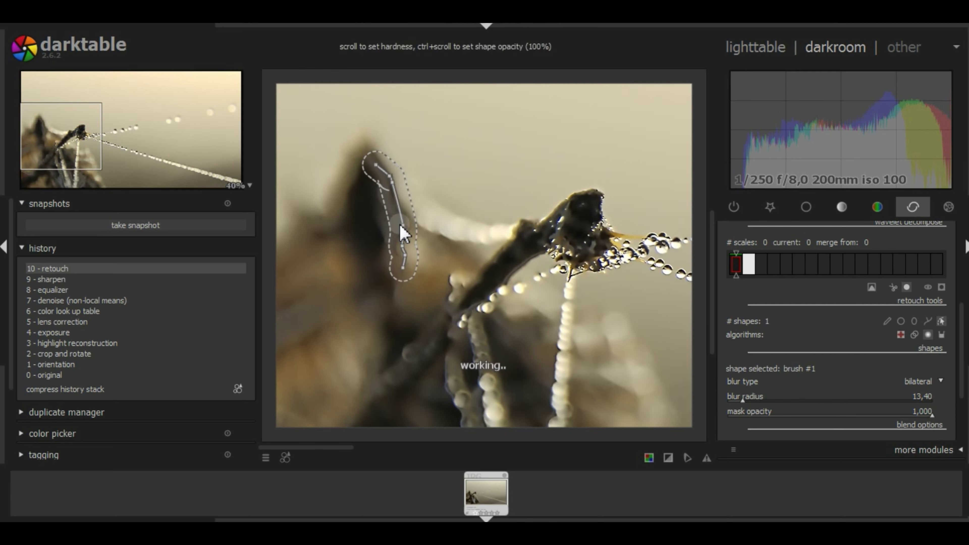
Step: Resize the brush shape's width to fit around the stalk
scroll(403, 234, up, 2)
scroll(403, 233, up, 2)
scroll(403, 234, up, 1)
scroll(404, 233, up, 1)
scroll(403, 234, up, 2)
scroll(404, 233, up, 1)
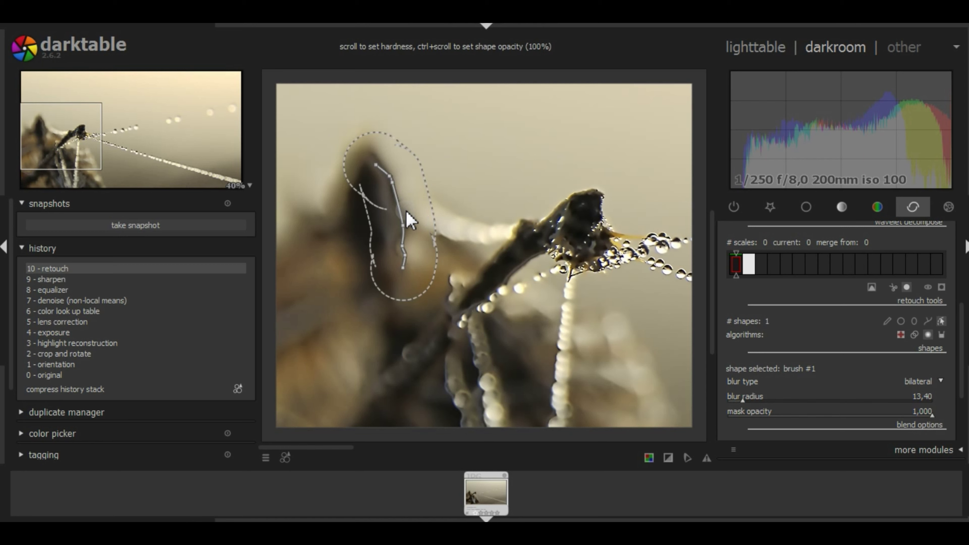
scroll(410, 220, down, 2)
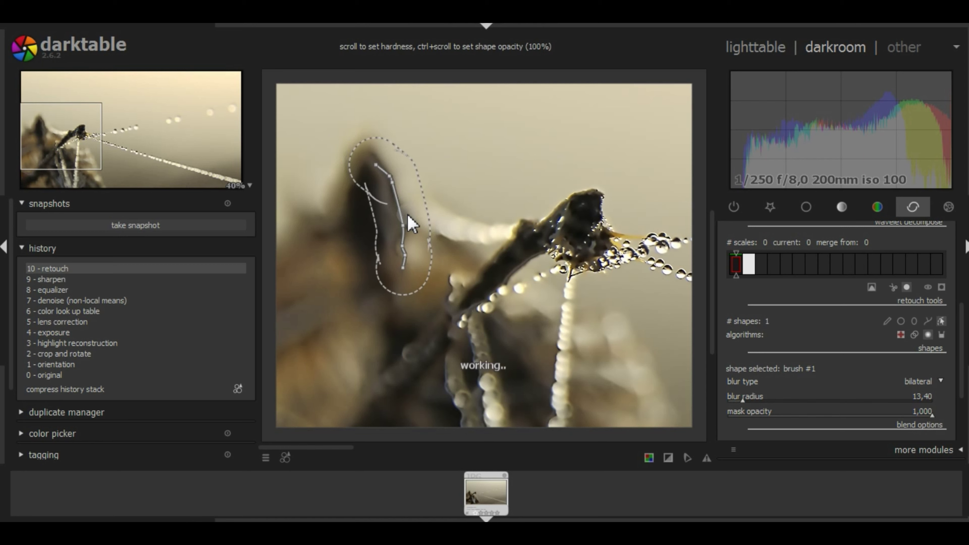
scroll(411, 221, down, 2)
scroll(412, 223, down, 2)
scroll(412, 224, down, 2)
scroll(407, 216, down, 1)
scroll(408, 216, down, 2)
scroll(407, 216, down, 1)
scroll(408, 216, down, 2)
scroll(407, 217, down, 2)
scroll(408, 216, down, 2)
scroll(407, 216, down, 2)
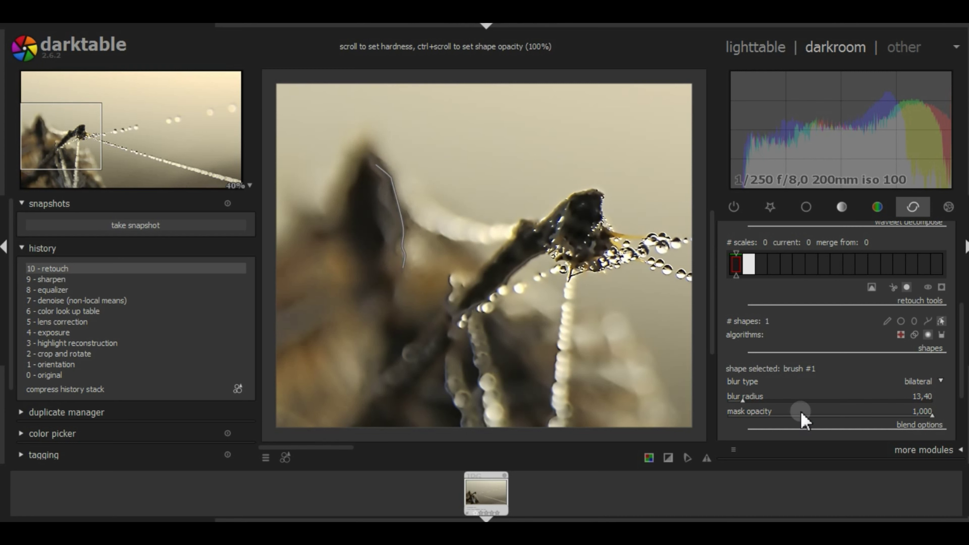
Step: Raise the brush's bilateral blur radius to 20,00
scroll(772, 400, up, 1)
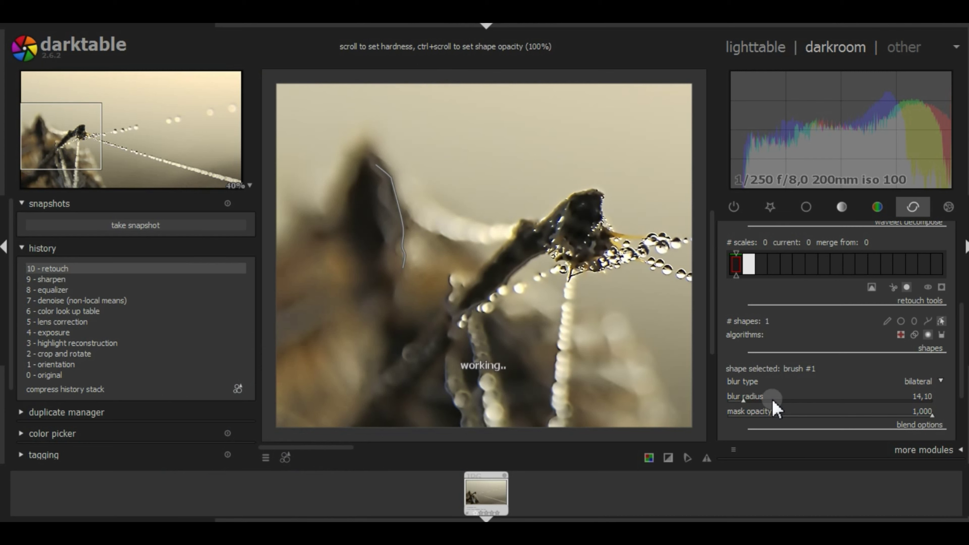
scroll(774, 400, up, 1)
scroll(775, 401, up, 3)
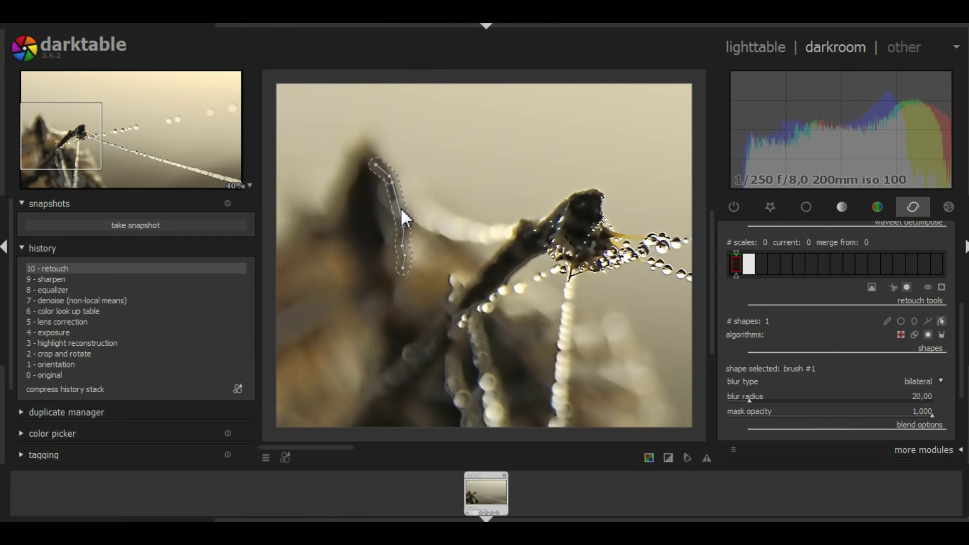
Step: Lower the stalk blur shape's mask opacity to 0,500
click(900, 416)
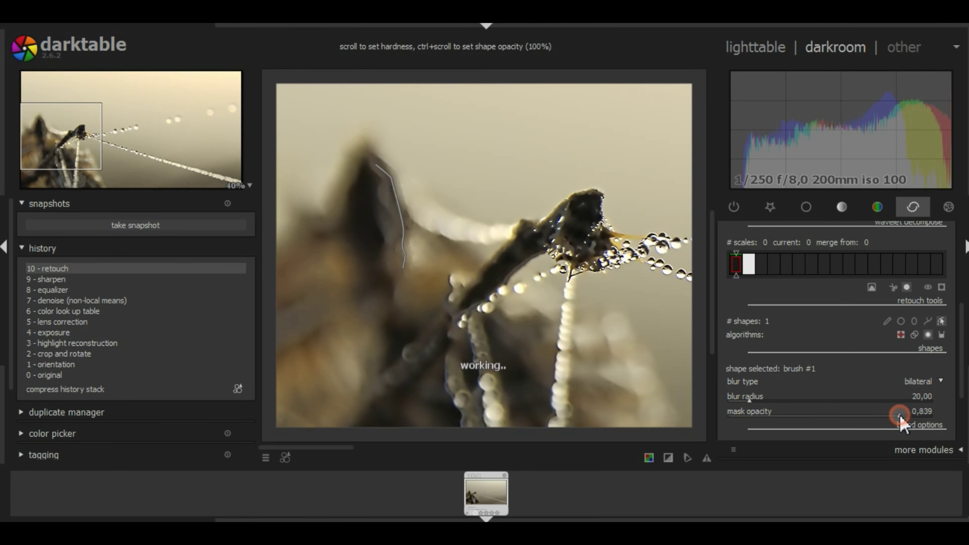
click(883, 416)
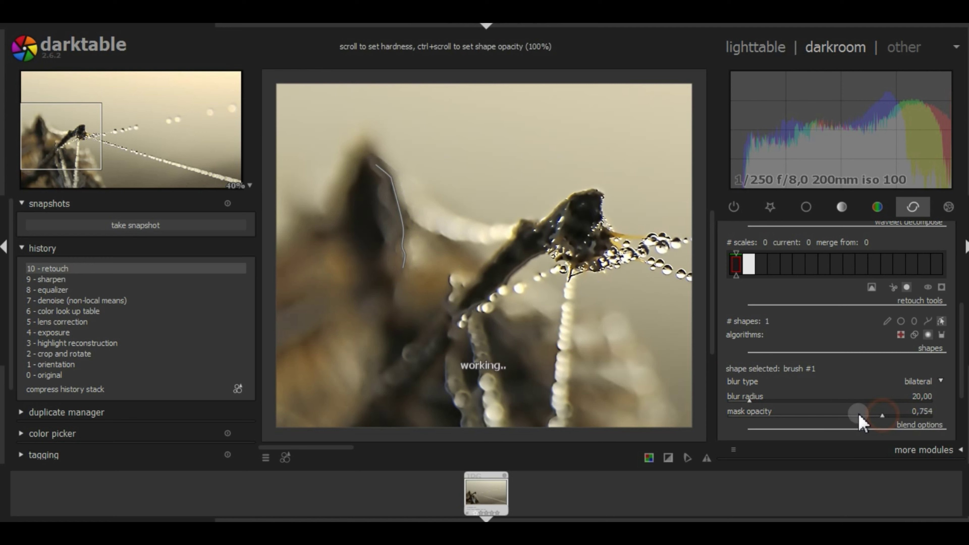
click(859, 415)
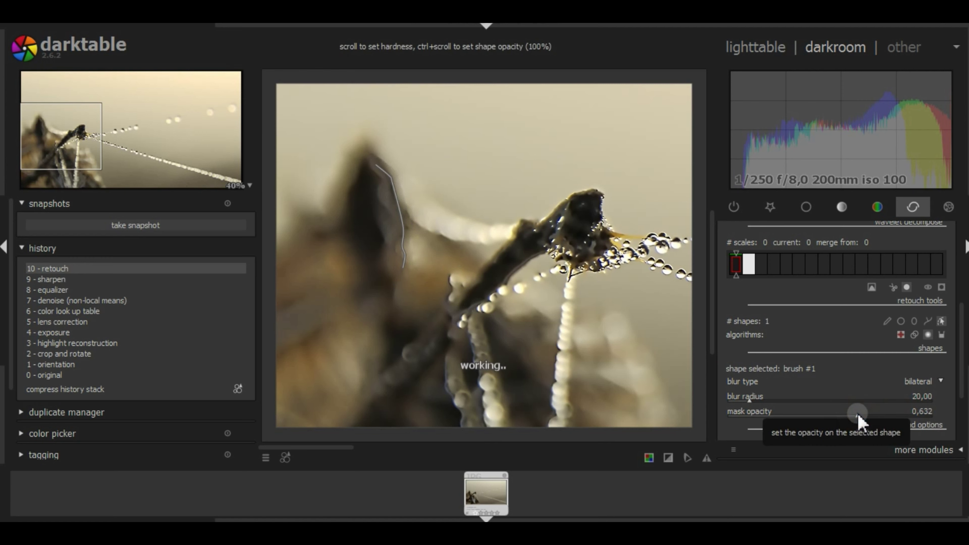
right_click(926, 416)
text(,5)
key(Return)
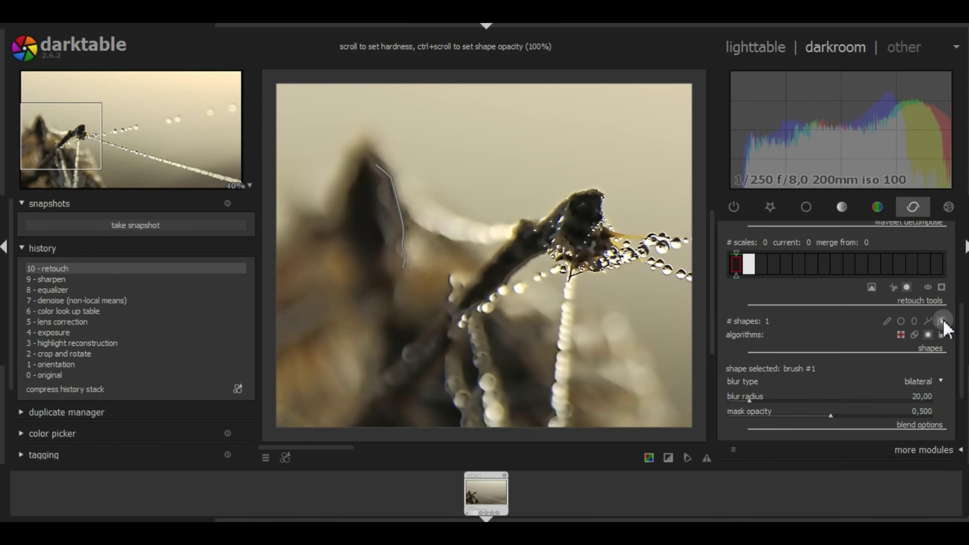
Step: Deselect the shape and compare with and without retouch, leaving retouch switched off
click(941, 321)
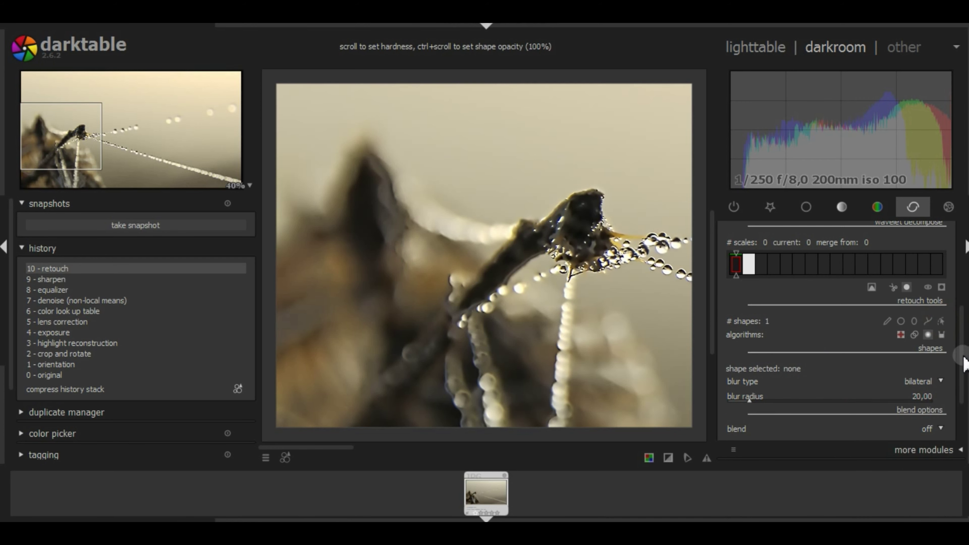
drag(963, 364, 962, 335)
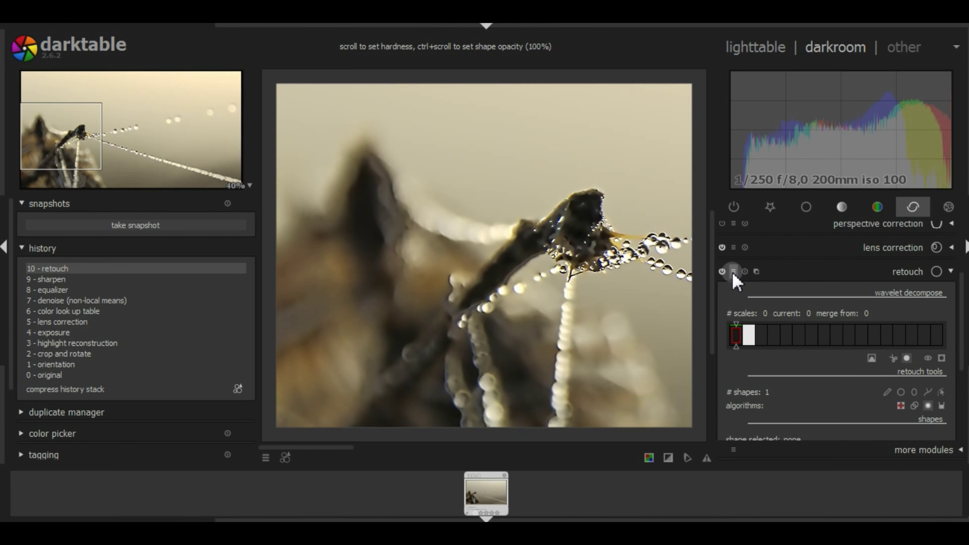
click(722, 273)
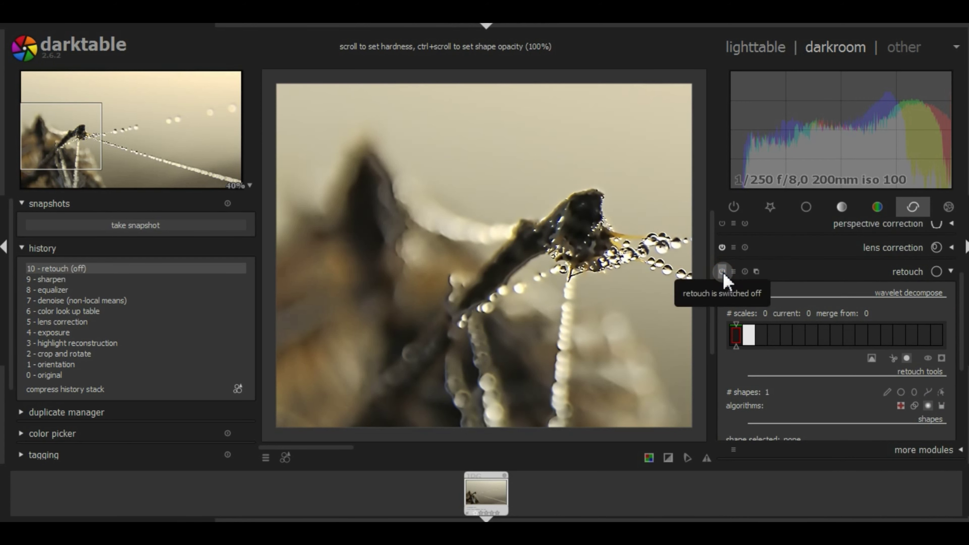
click(721, 271)
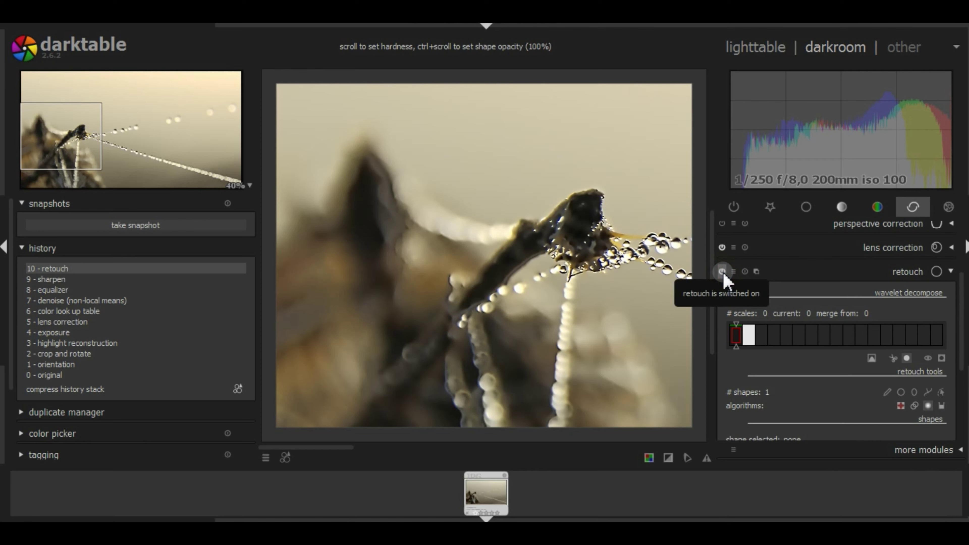
click(722, 271)
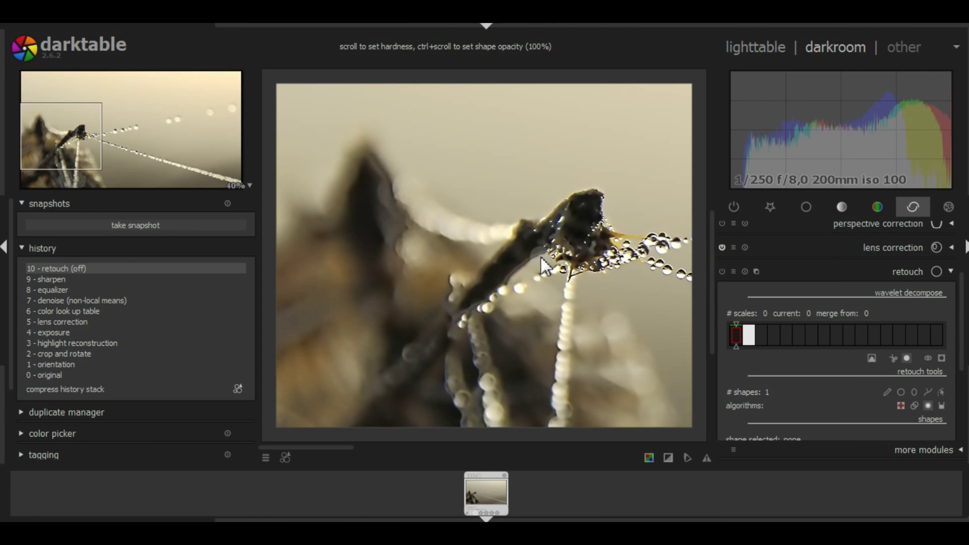
drag(958, 281, 961, 345)
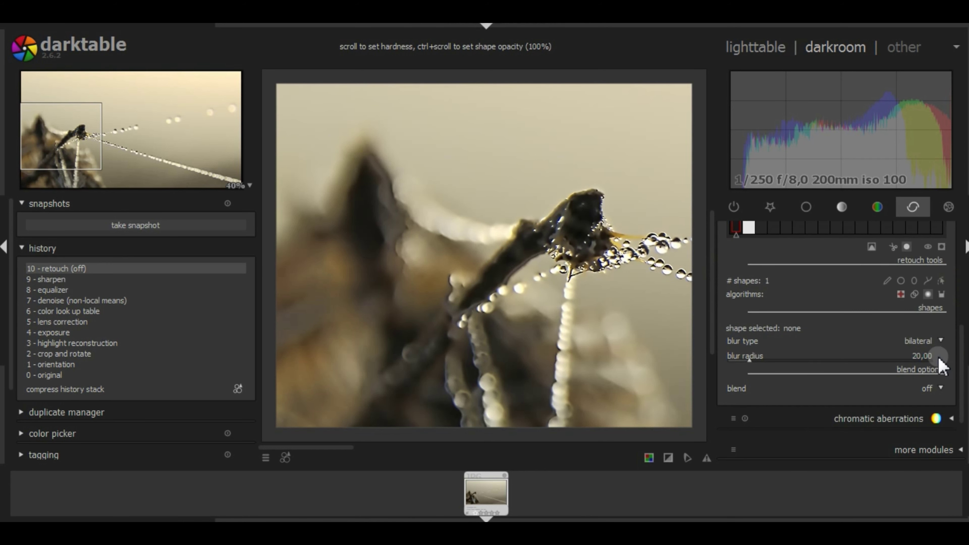
Step: Set the stalk brush's bilateral blur radius to 50,00
click(786, 361)
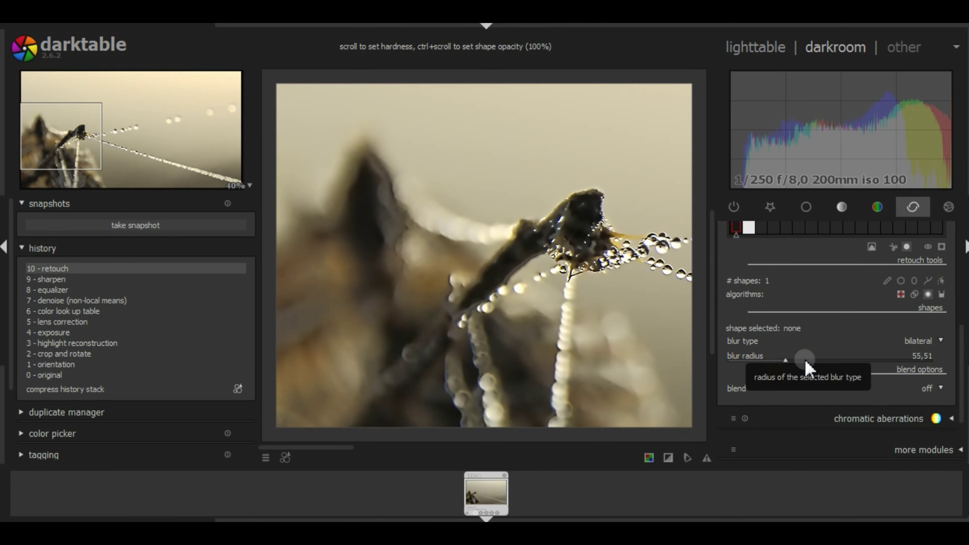
click(825, 360)
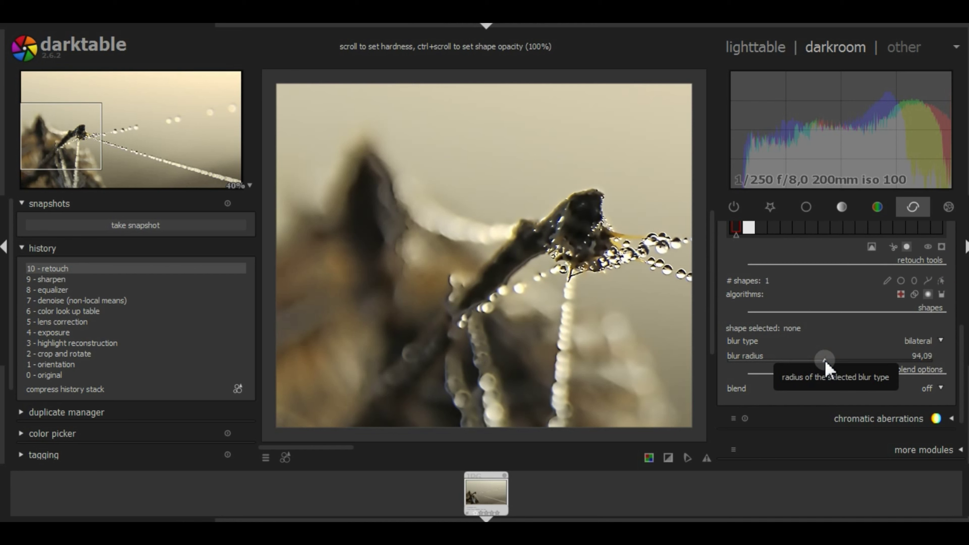
drag(825, 359, 866, 360)
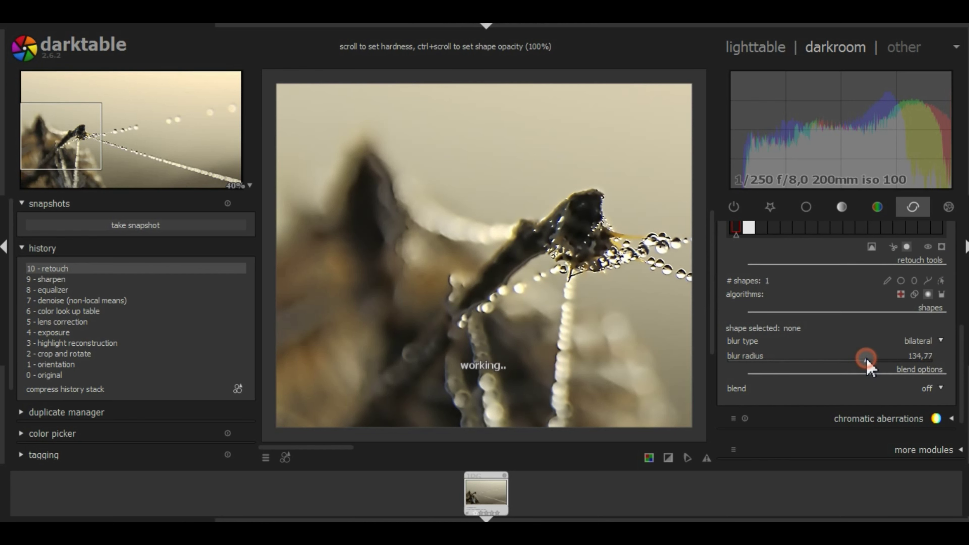
click(826, 360)
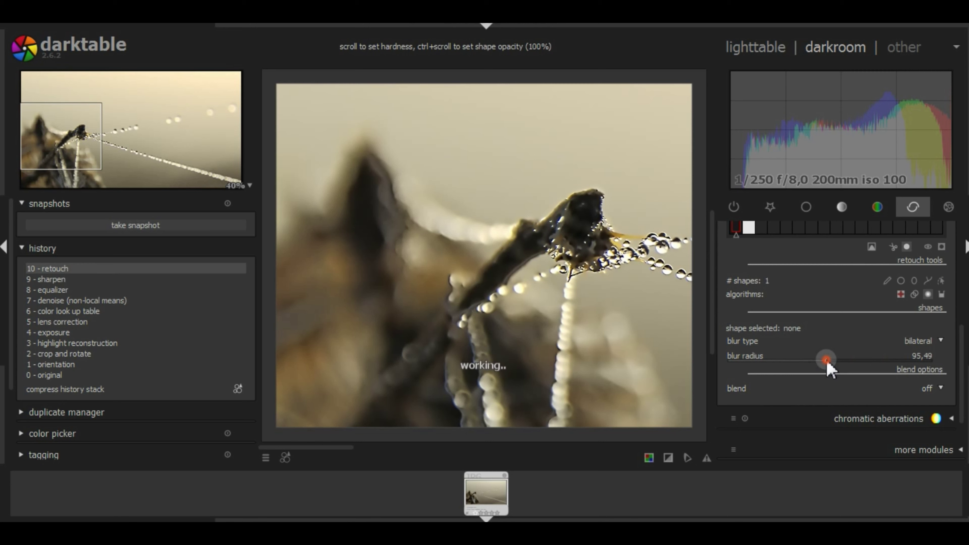
drag(825, 359, 802, 359)
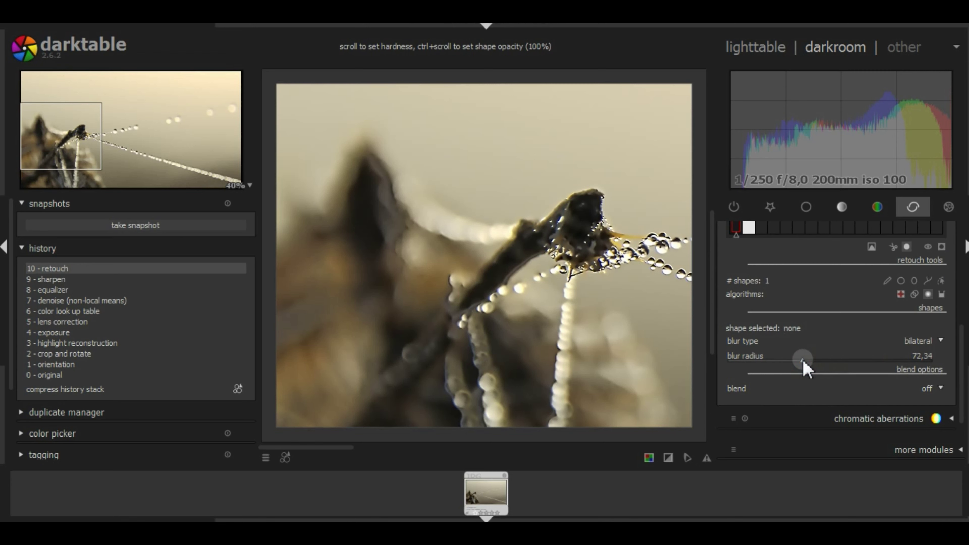
click(791, 360)
click(778, 360)
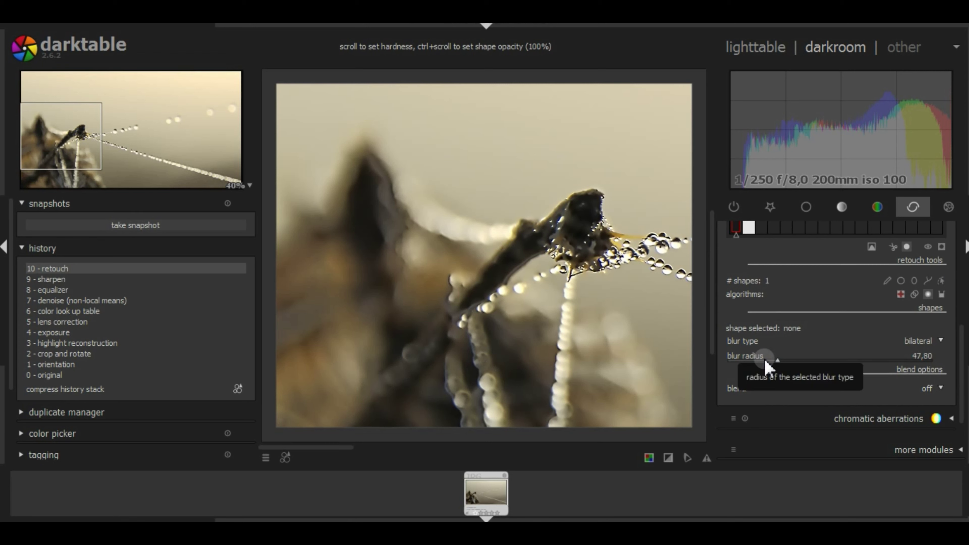
click(772, 360)
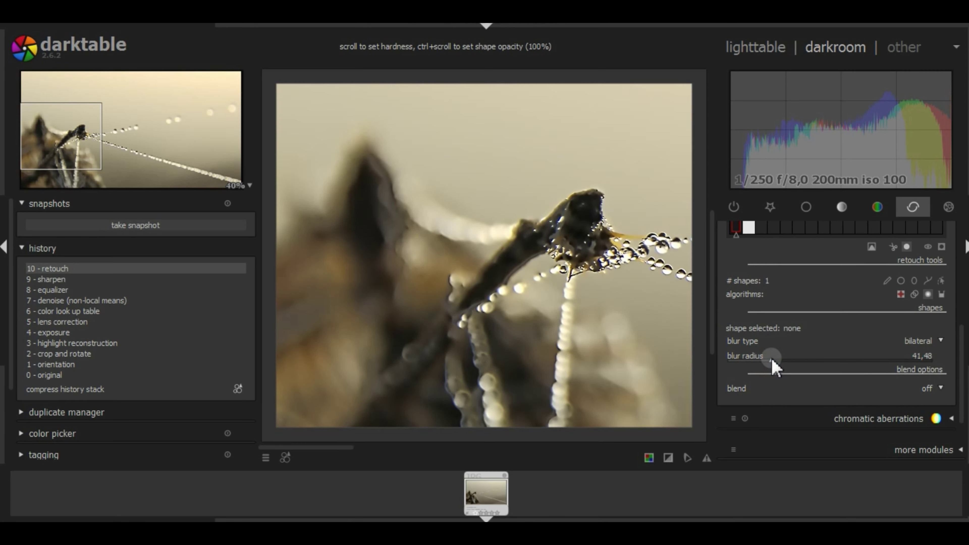
right_click(927, 356)
text(50)
key(Return)
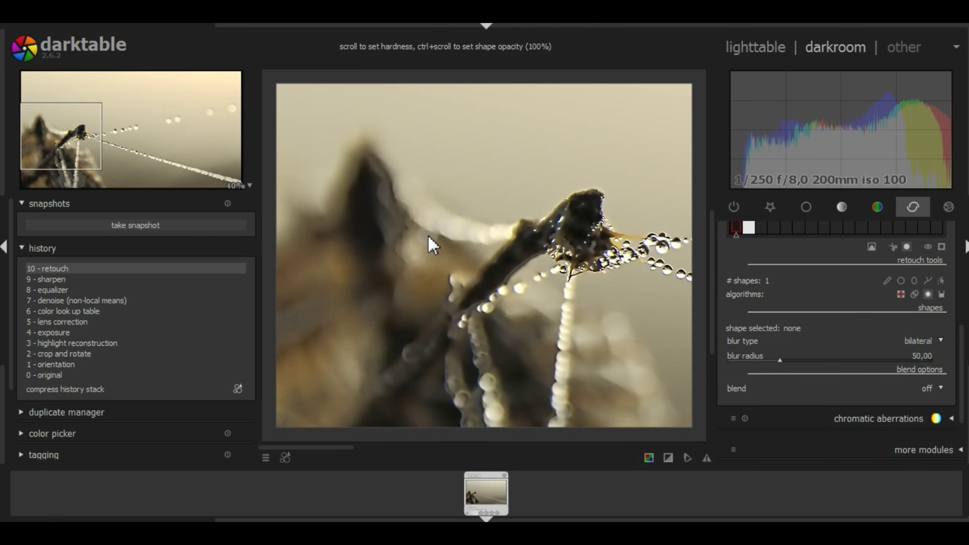
Step: Re-enable the retouch module and zoom in on the stalk to inspect it
drag(962, 368, 958, 290)
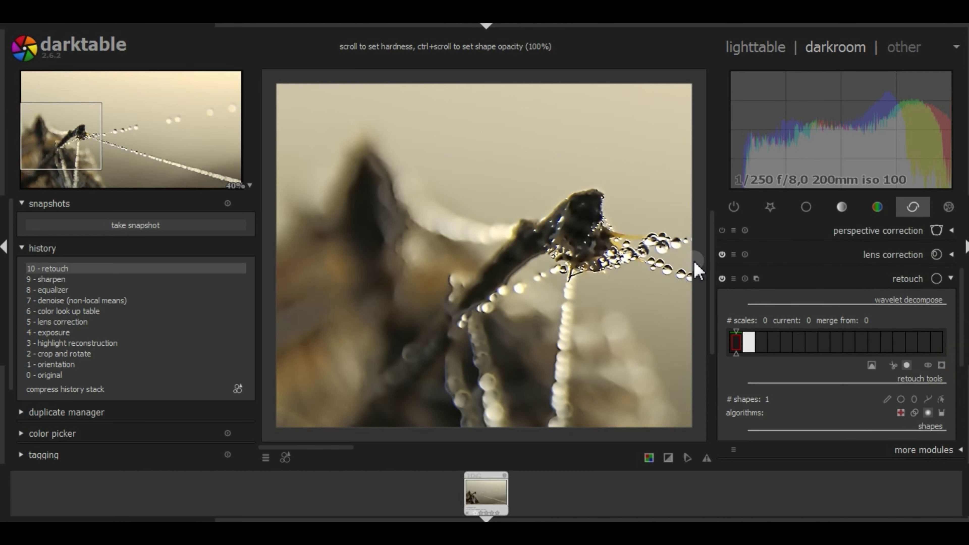
click(721, 277)
middle_click(456, 206)
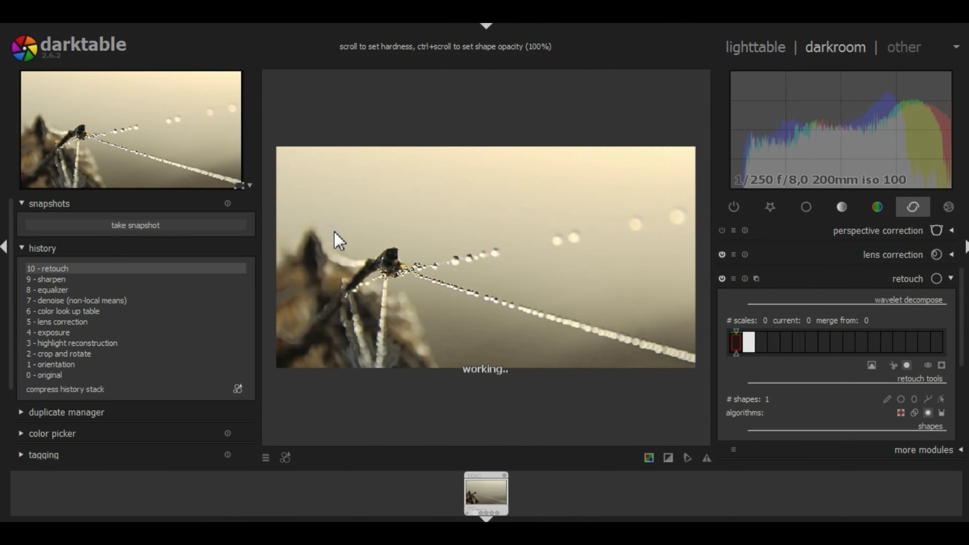
scroll(311, 248, up, 2)
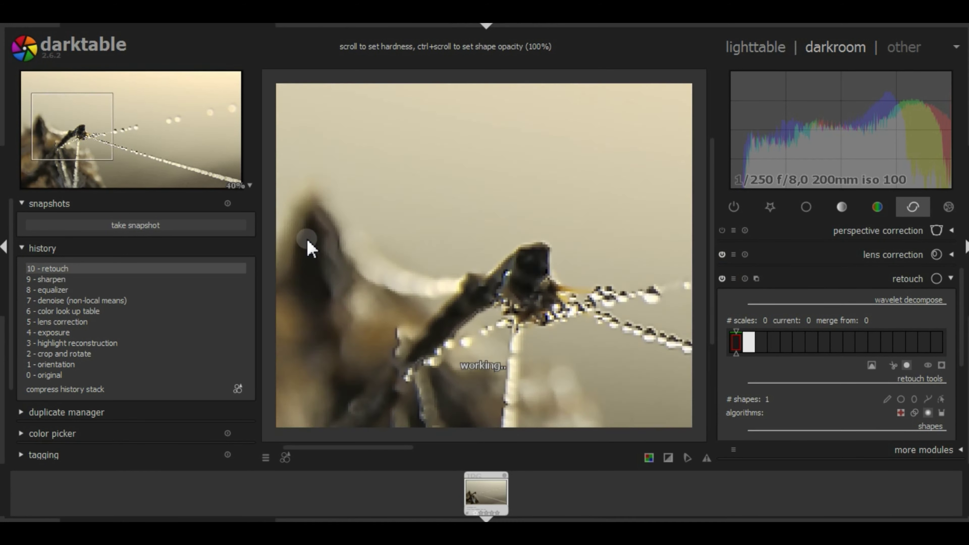
scroll(309, 245, up, 1)
drag(363, 263, 412, 271)
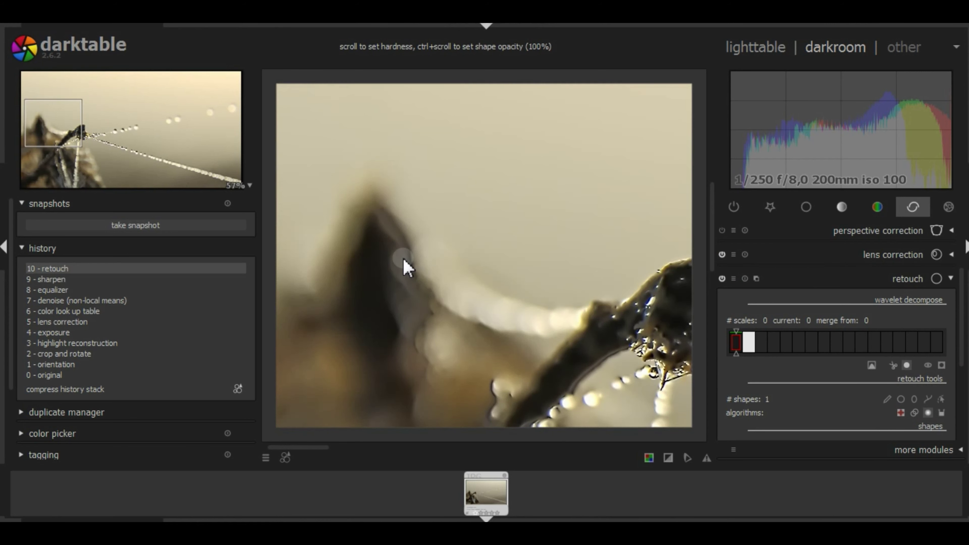
scroll(962, 305, down, 5)
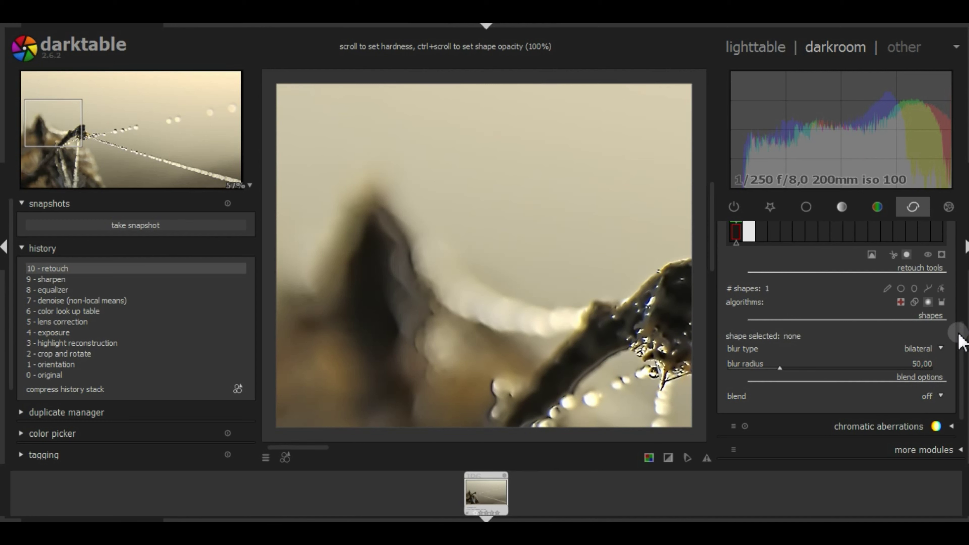
Step: Paint a second blur brush stroke along the stem's left edge with blur radius 10
scroll(960, 335, down, 1)
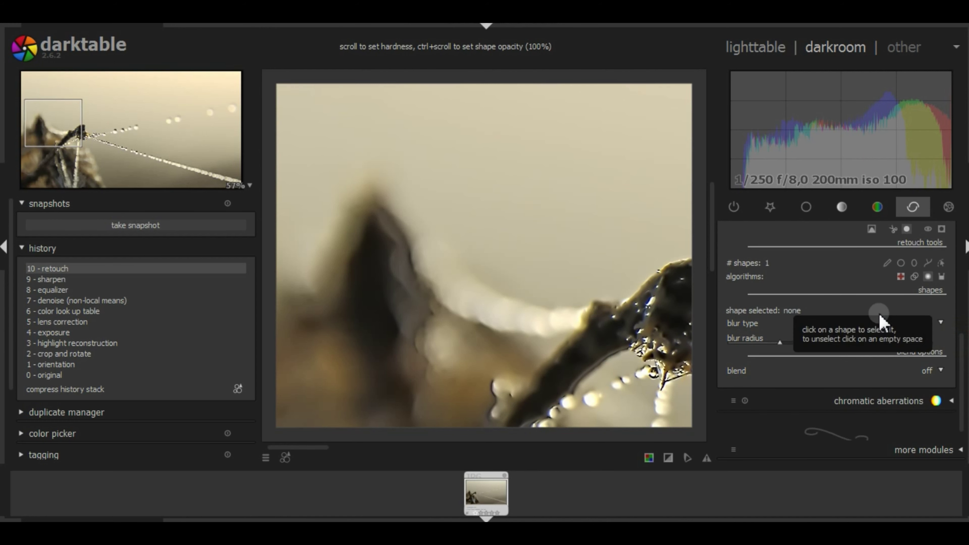
click(886, 263)
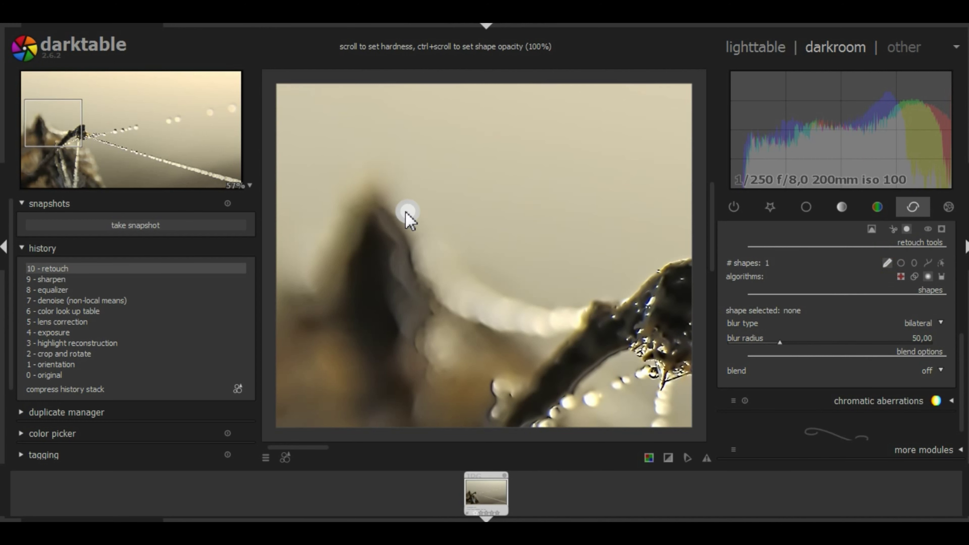
mouse_move(387, 201)
mouse_down()
mouse_move(405, 243)
mouse_move(426, 368)
mouse_up()
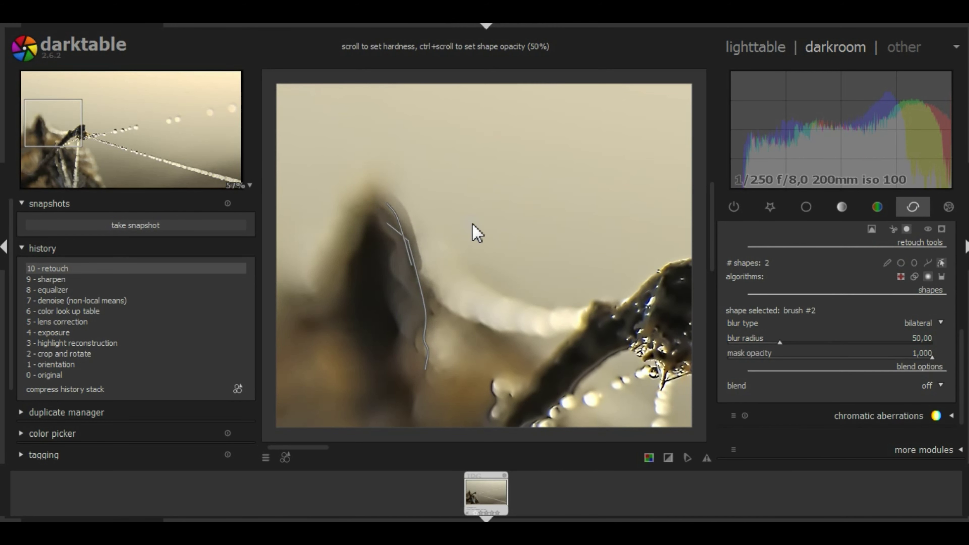
scroll(841, 343, down, 3)
scroll(838, 341, down, 2)
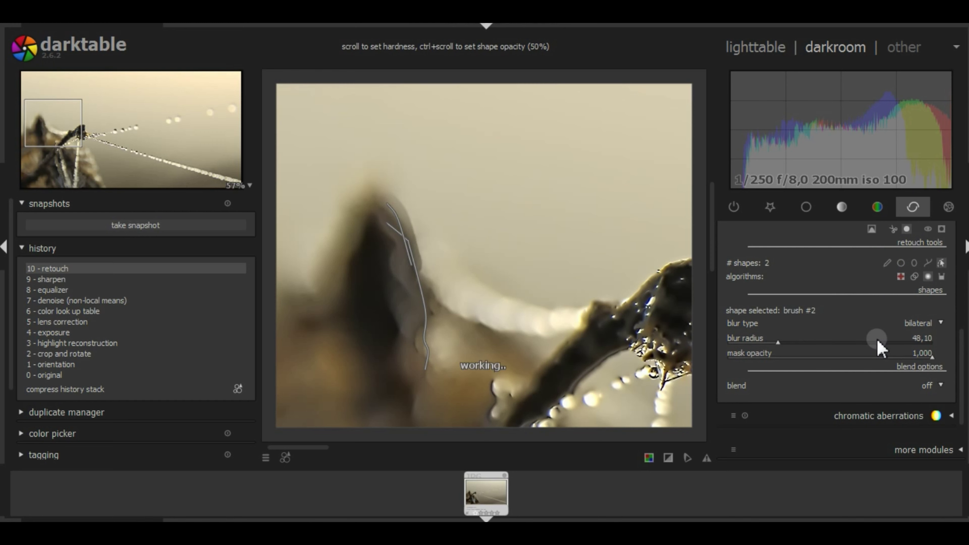
right_click(927, 341)
text(10)
key(Return)
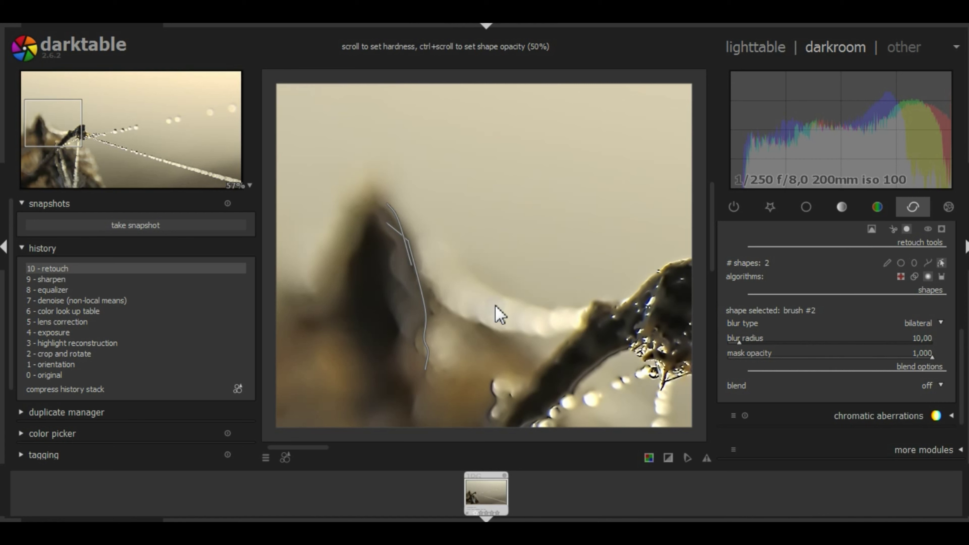
Step: Paint a third blur brush stroke down the stem edge, radius set to 10
click(887, 263)
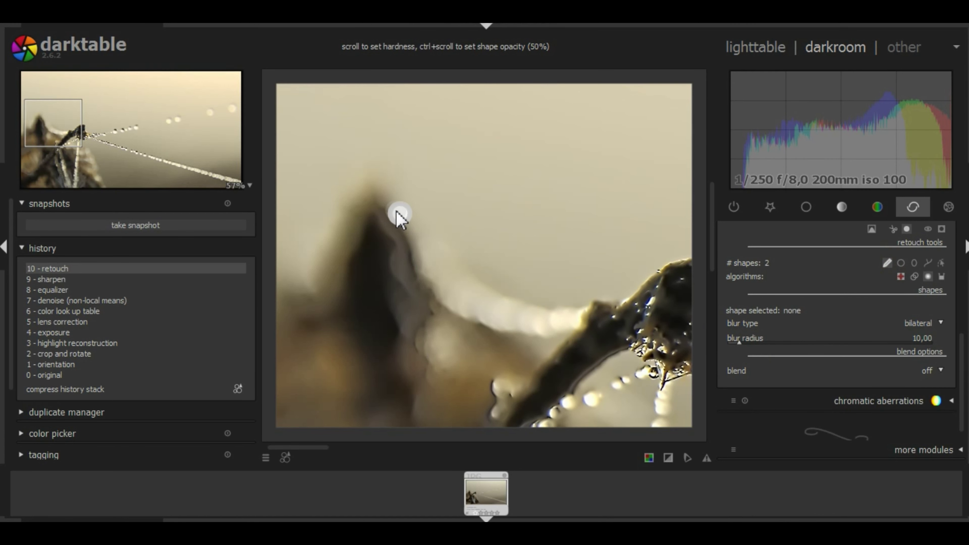
drag(392, 211, 390, 211)
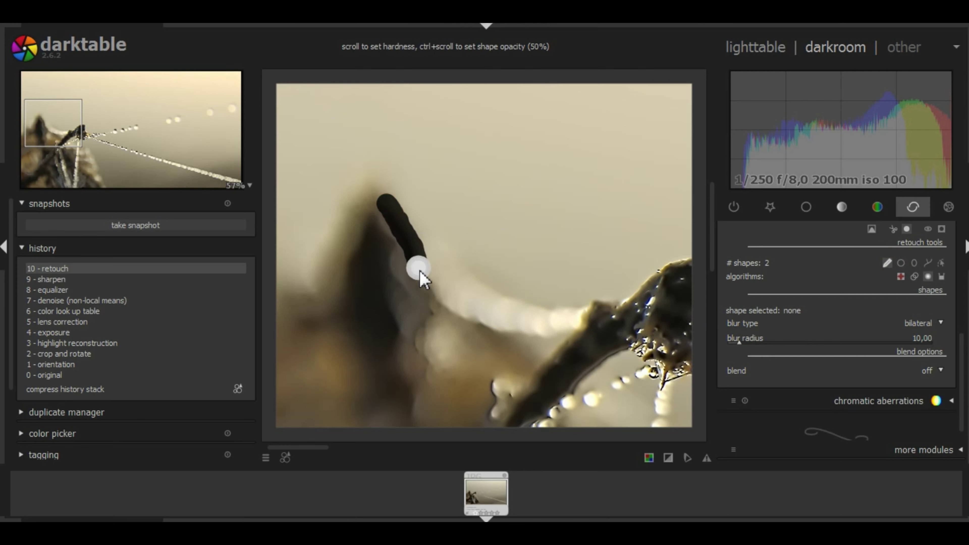
drag(419, 279, 427, 332)
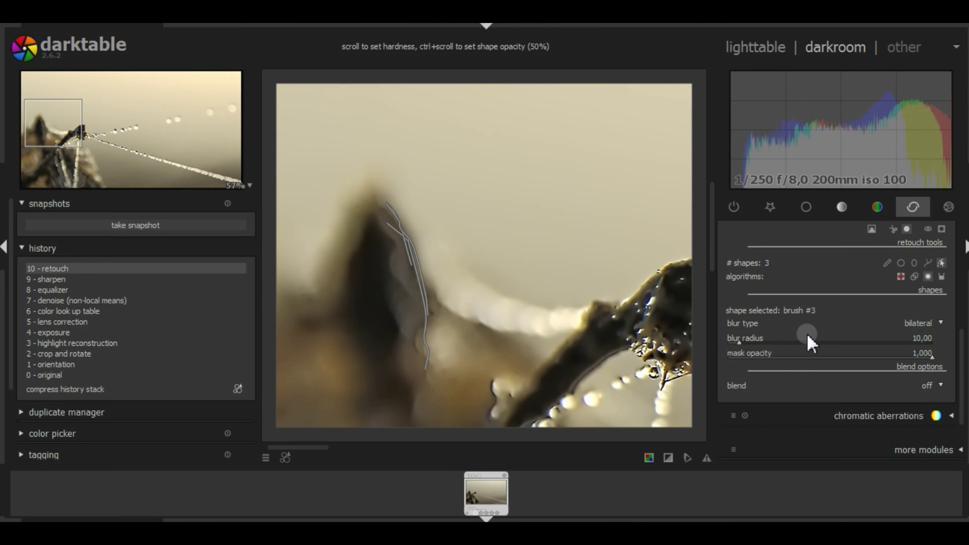
right_click(918, 339)
text(0)
key(Return)
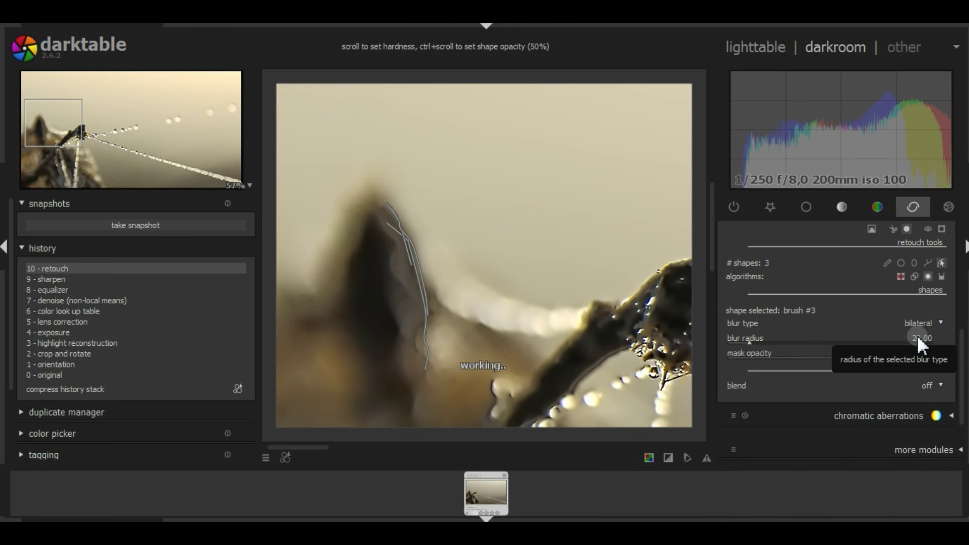
right_click(918, 340)
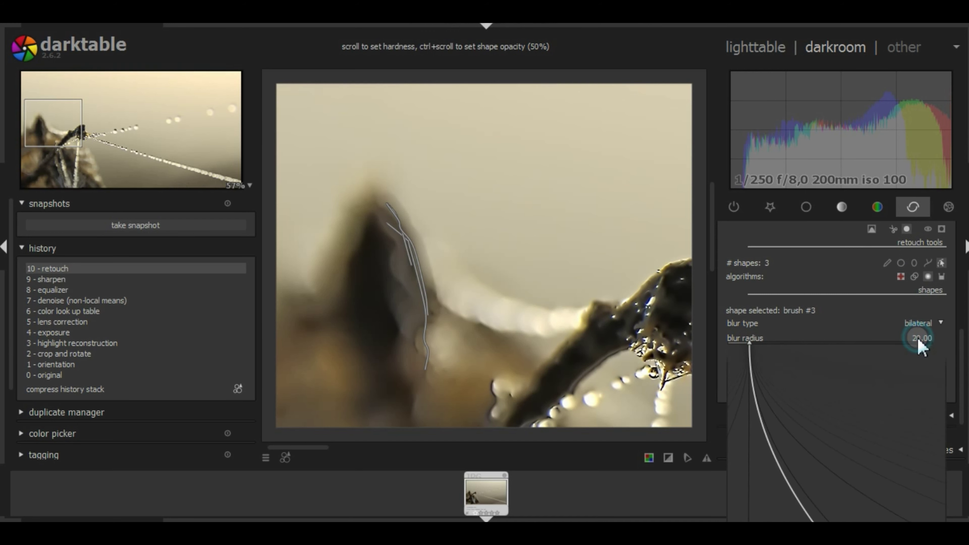
text(10)
key(Return)
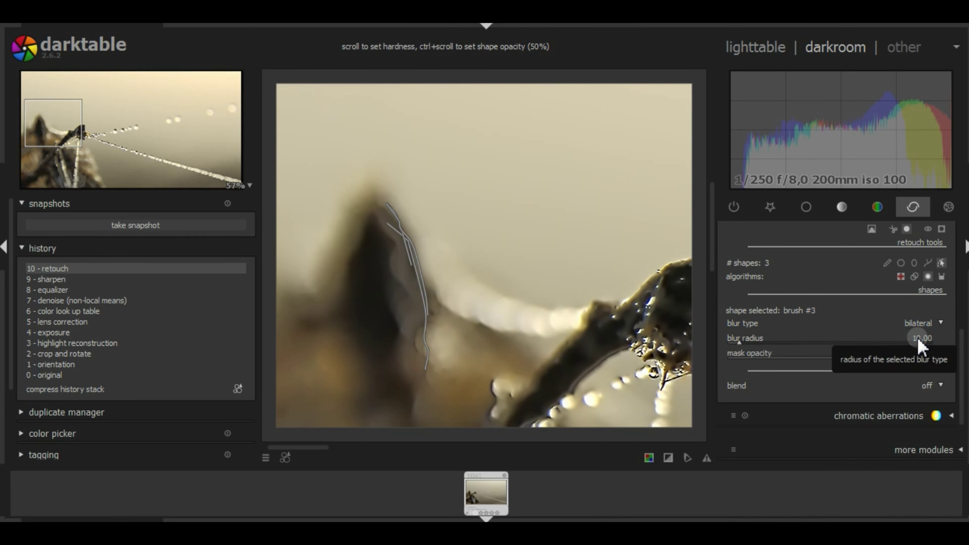
Step: Switch the third stroke's blur type to gaussian with a radius of 10
click(925, 324)
click(922, 309)
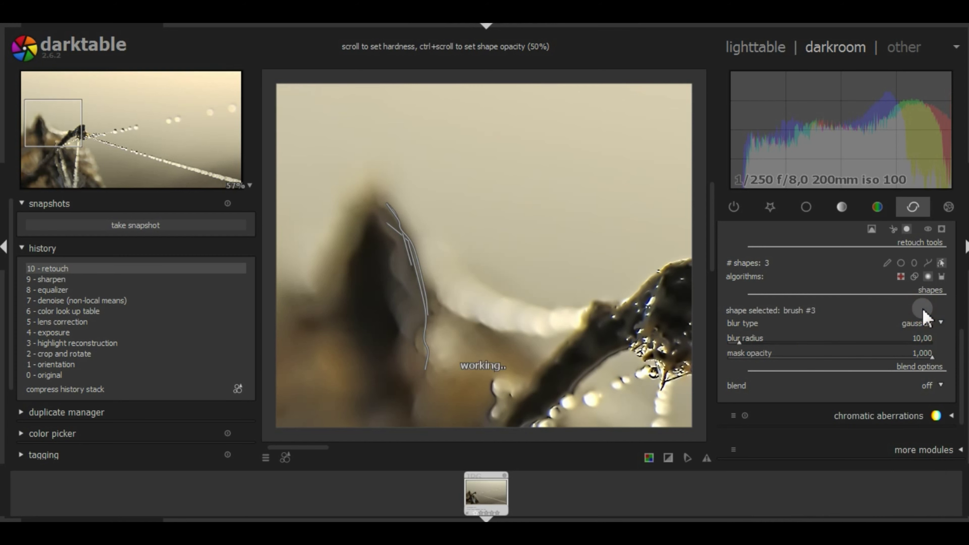
right_click(916, 338)
text(20)
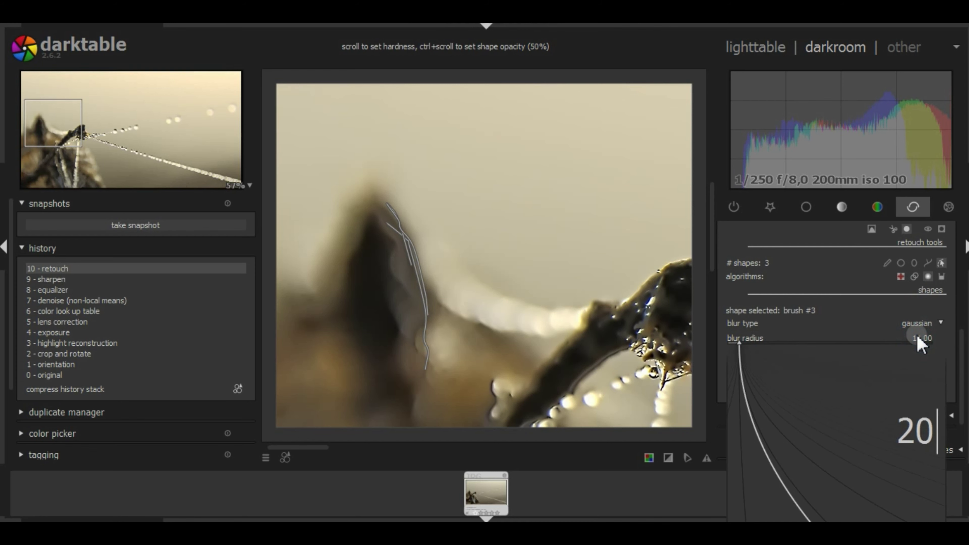
key(Return)
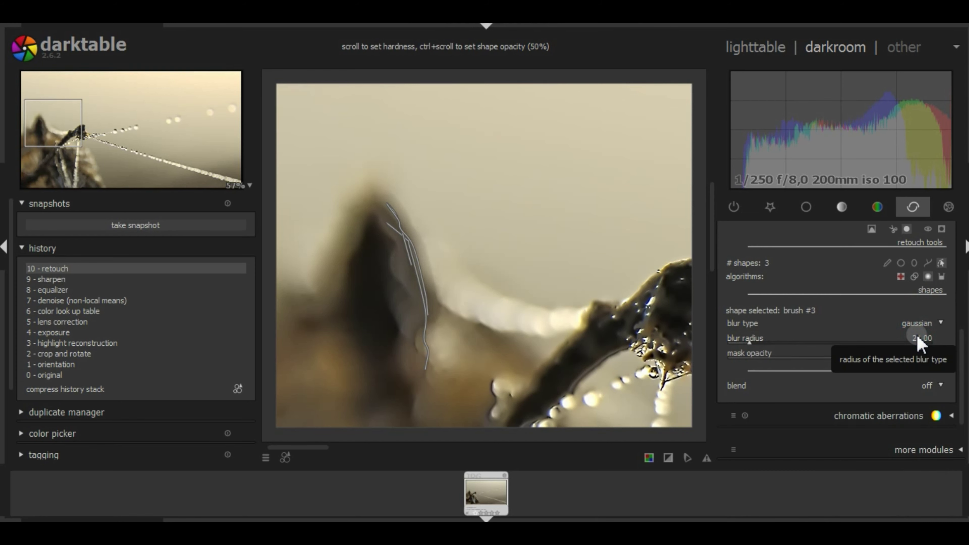
right_click(917, 342)
text(2)
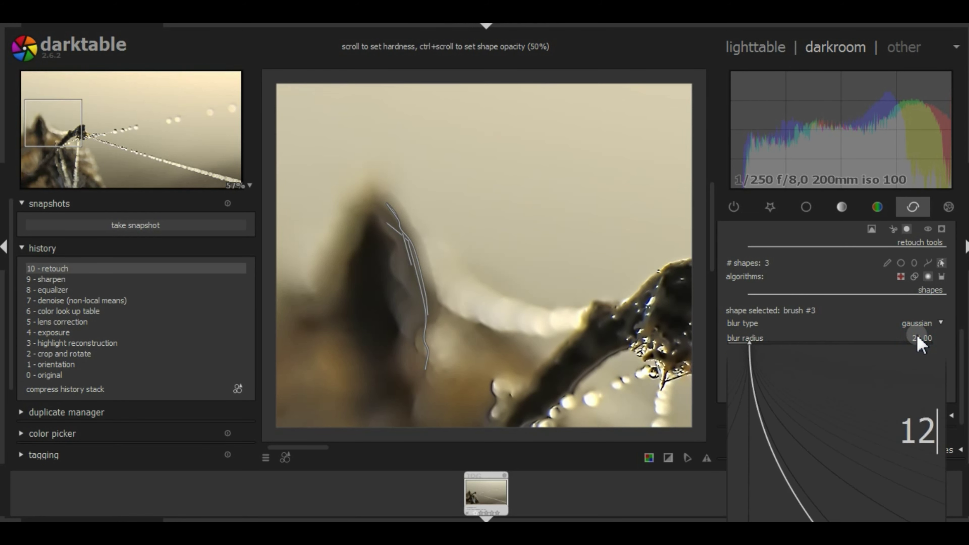
key(Return)
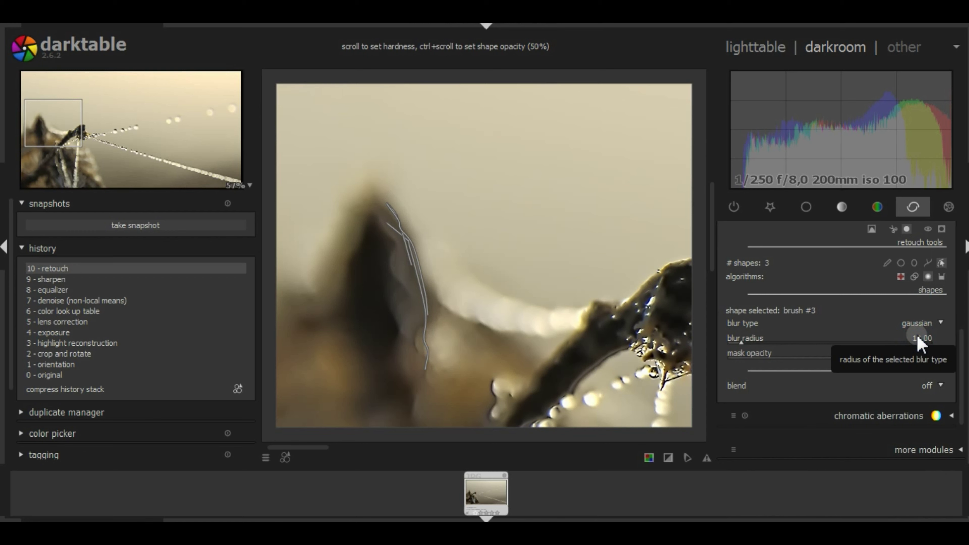
right_click(918, 342)
text(10)
key(Return)
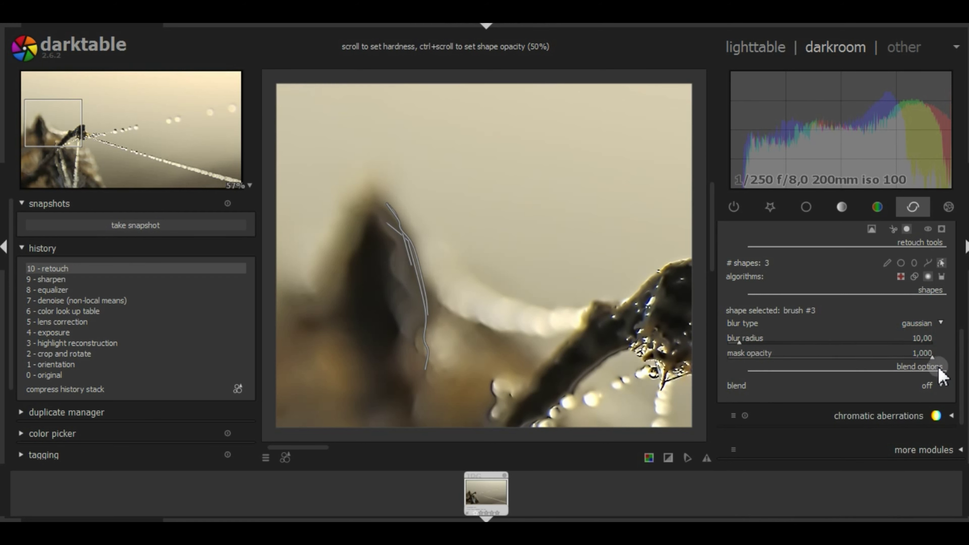
Step: Collapse retouch and toggle it off and on twice to compare, leaving it on
scroll(961, 343, up, 3)
scroll(957, 313, up, 3)
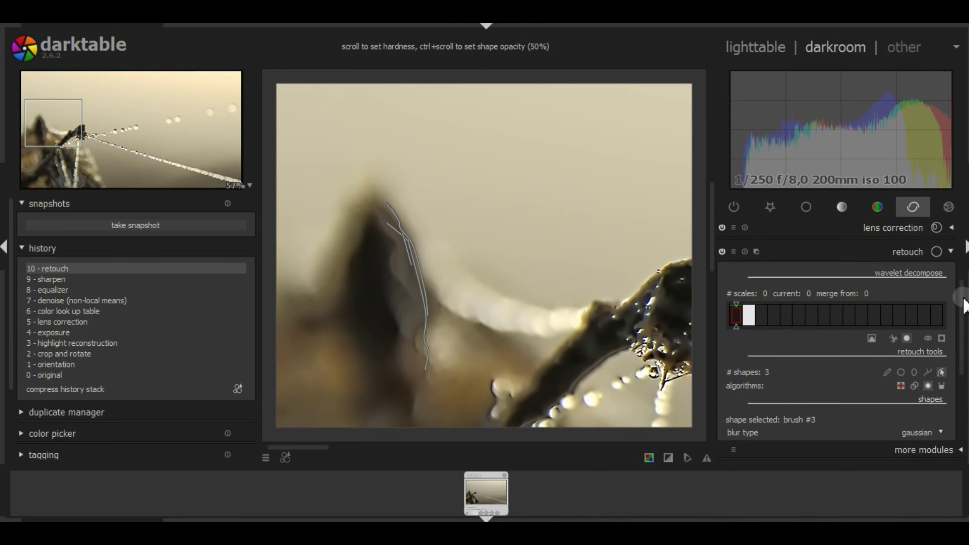
click(951, 254)
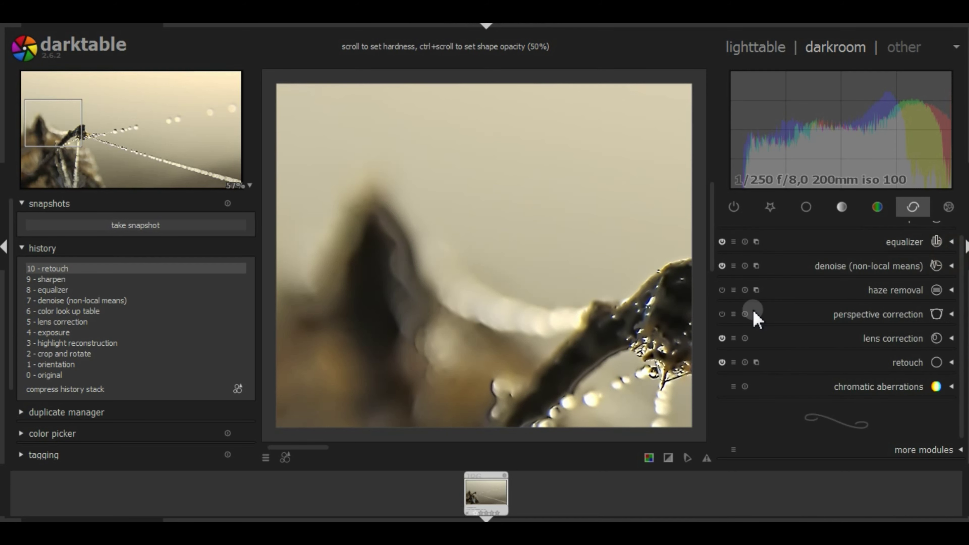
click(723, 363)
click(723, 363)
scroll(482, 304, down, 3)
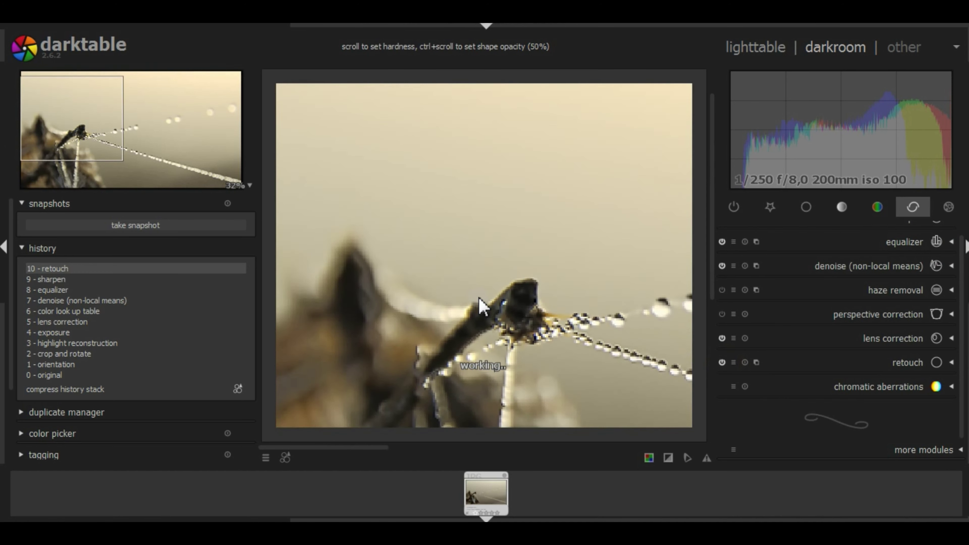
scroll(482, 305, down, 2)
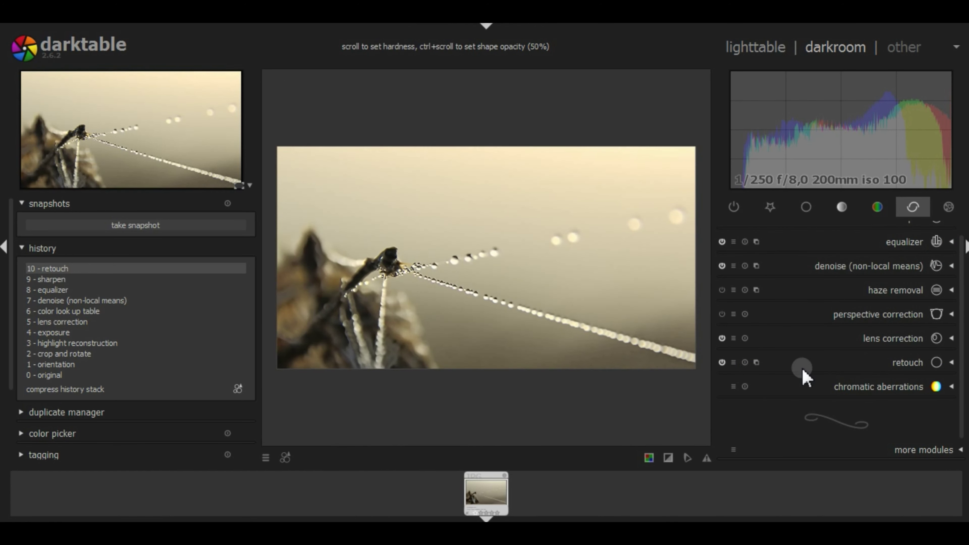
click(721, 362)
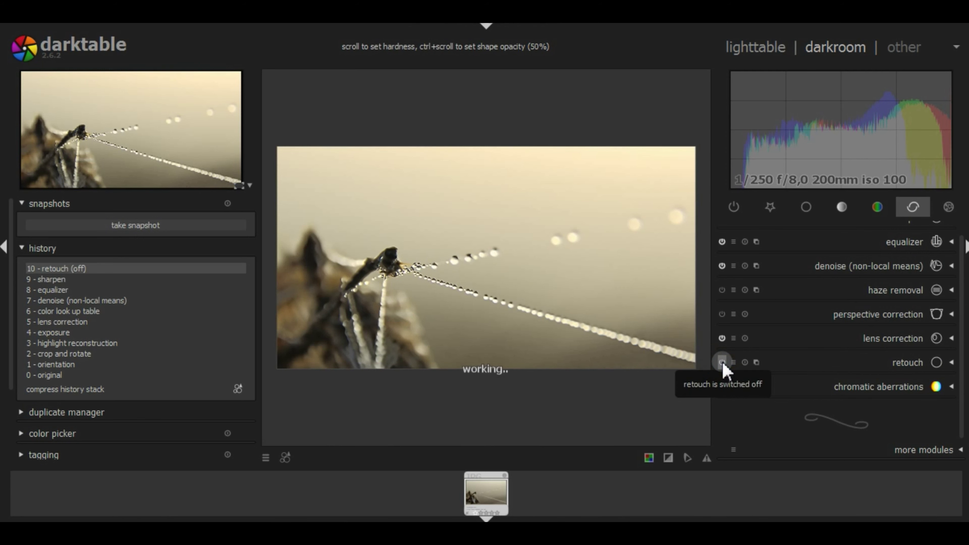
click(722, 362)
Step: Hide the retouch shape outlines, collapse the module, and show the tone modules group
scroll(311, 263, up, 2)
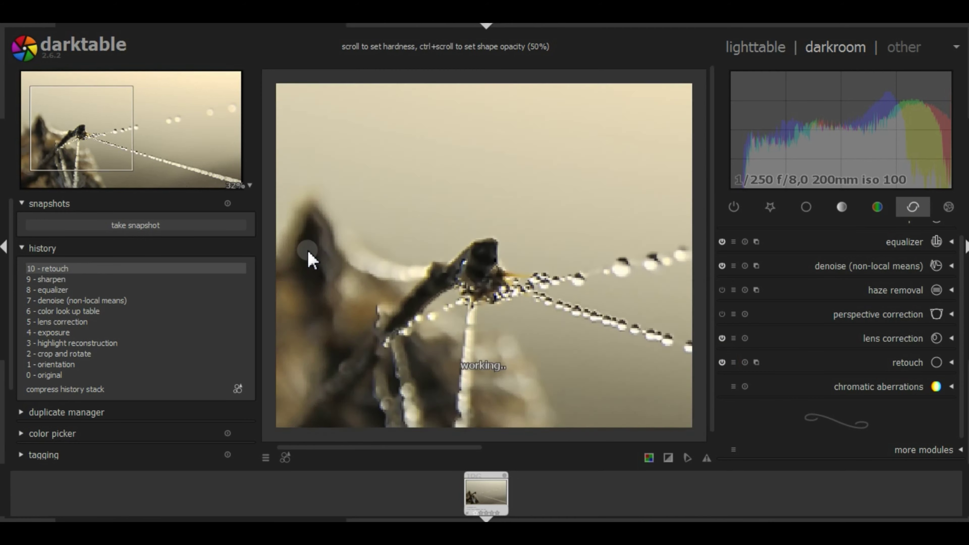
scroll(311, 263, up, 2)
mouse_move(312, 269)
mouse_down()
mouse_move(379, 313)
mouse_move(422, 328)
mouse_up()
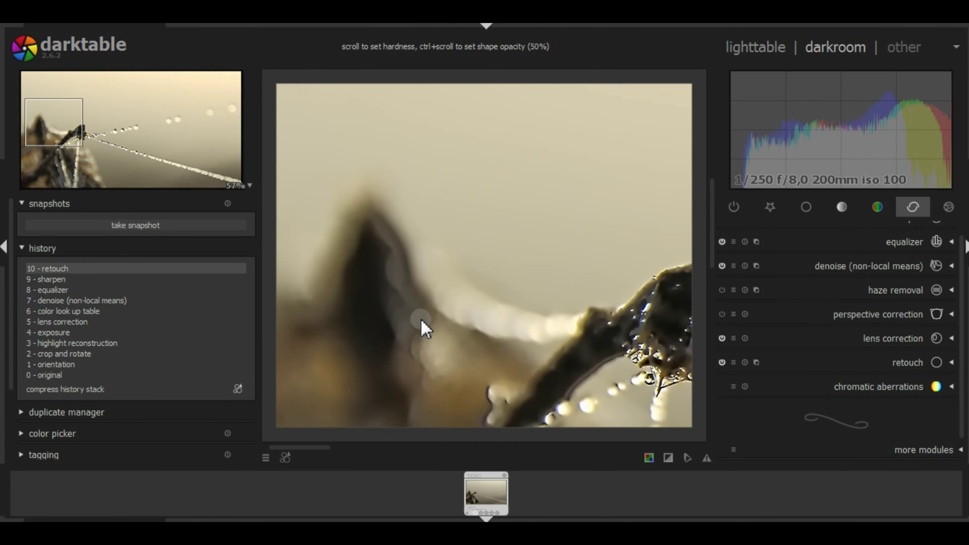
click(950, 361)
scroll(954, 343, down, 5)
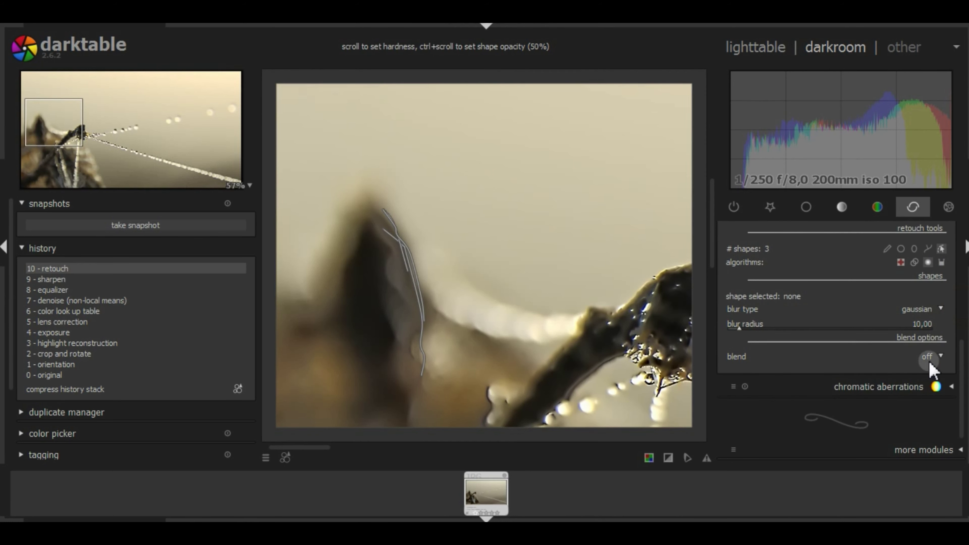
click(941, 249)
click(474, 380)
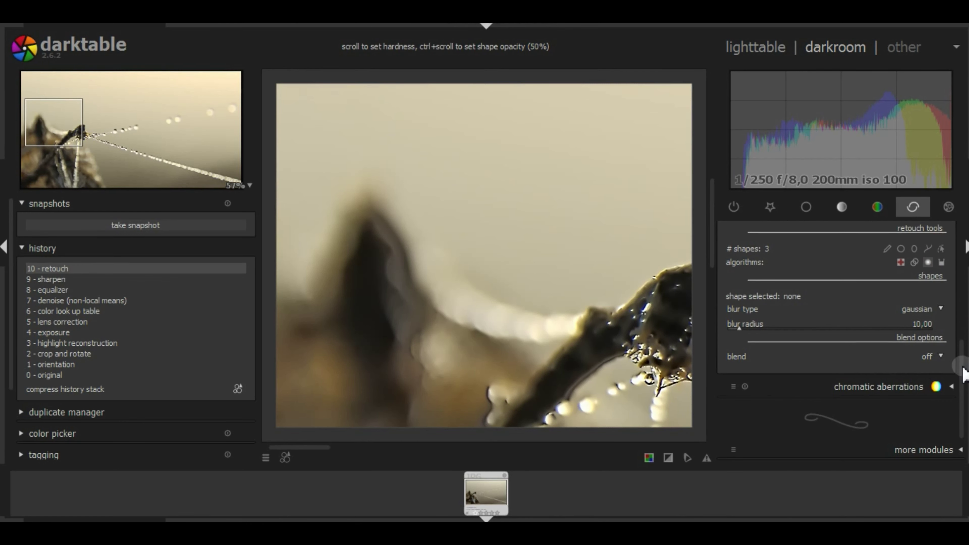
drag(964, 374, 964, 297)
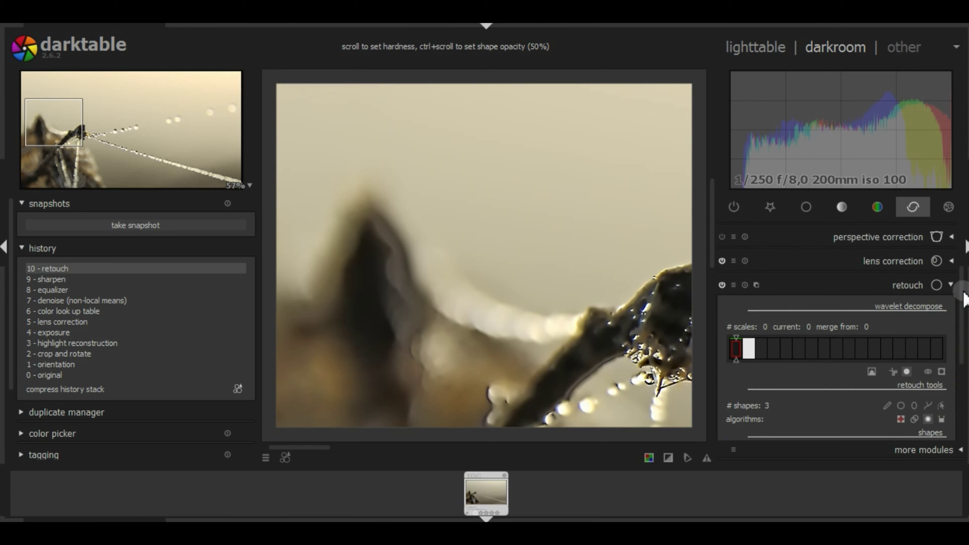
click(950, 285)
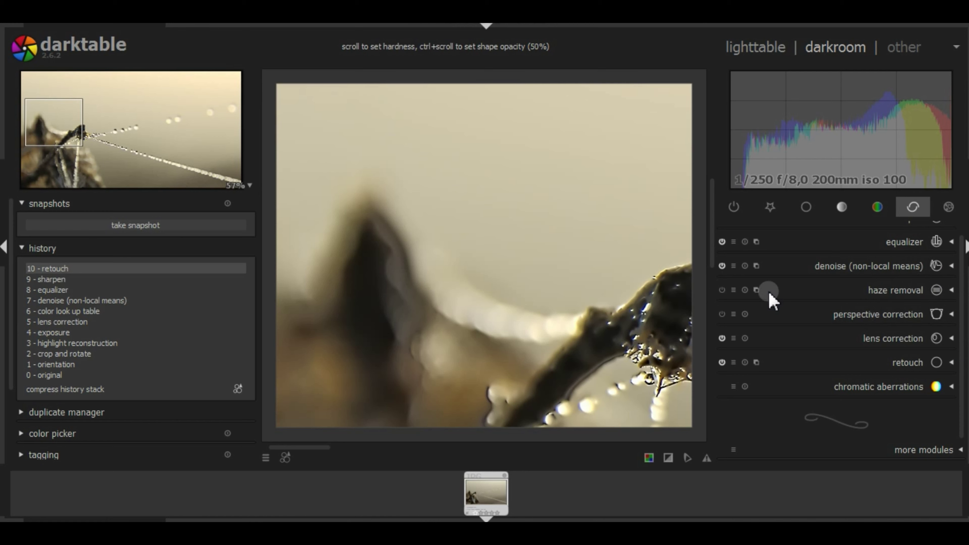
click(843, 207)
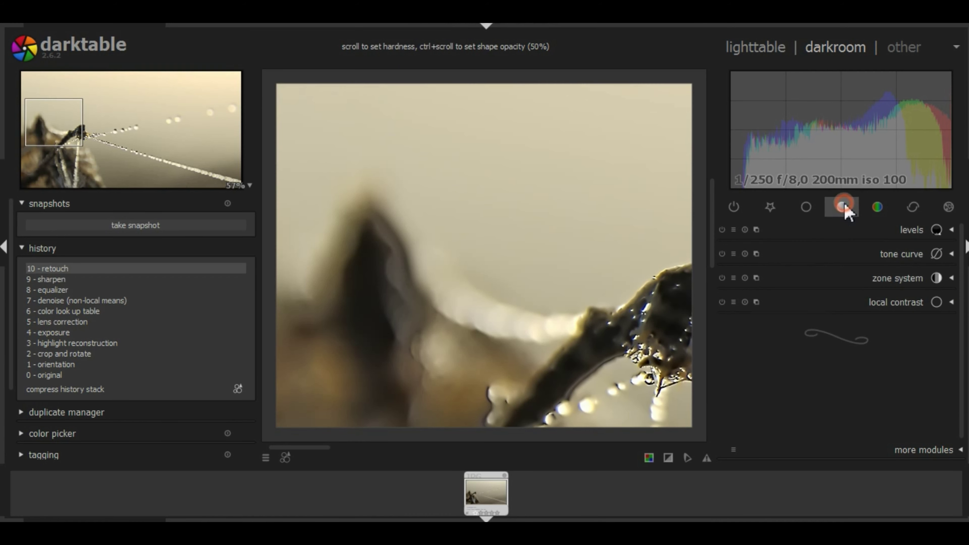
Step: Set the tone curve's blend mode to drawn & parametric mask
click(947, 254)
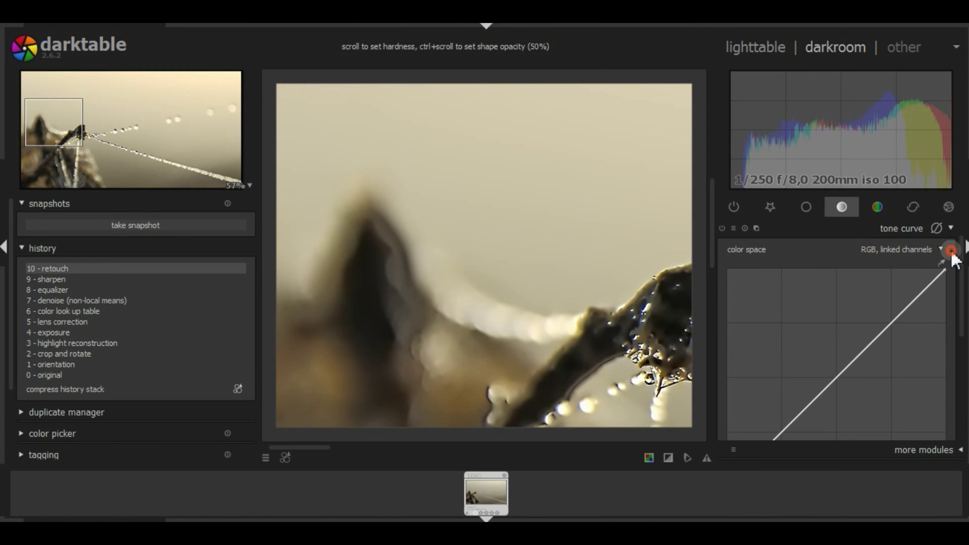
mouse_move(963, 302)
mouse_down()
mouse_move(964, 356)
mouse_move(930, 385)
mouse_up()
click(927, 389)
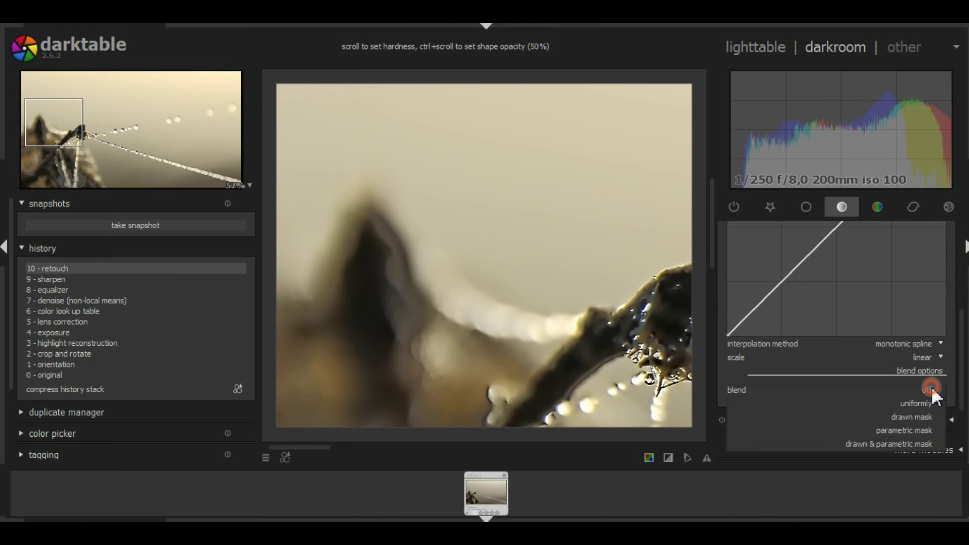
click(905, 443)
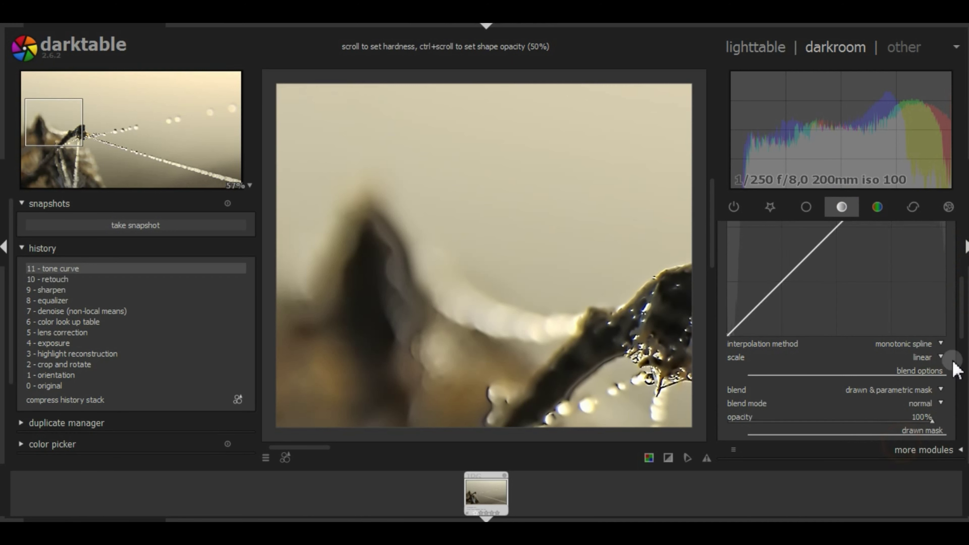
drag(964, 308, 965, 335)
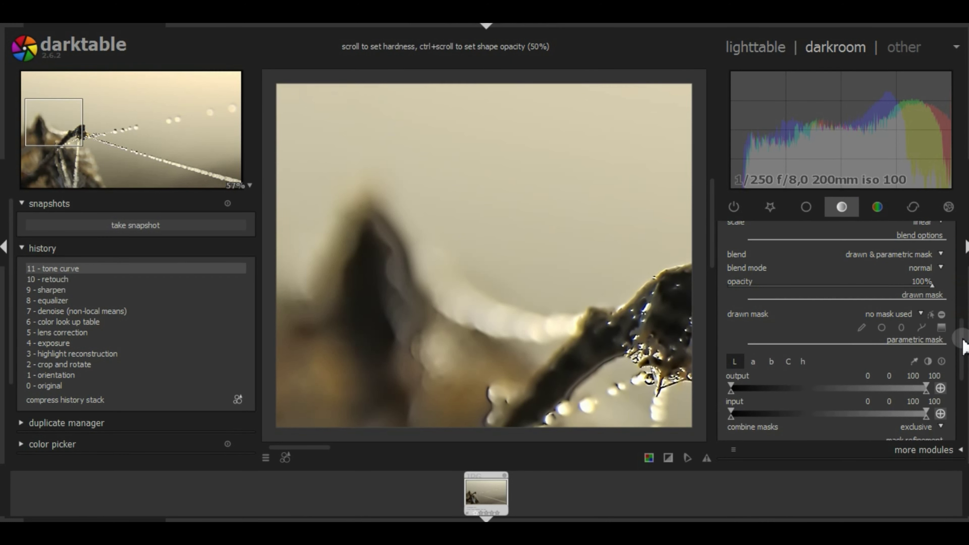
Step: Paint a thin brush mask stroke along the blurred stem tip at upper left
click(862, 327)
scroll(385, 262, down, 3)
scroll(391, 275, down, 2)
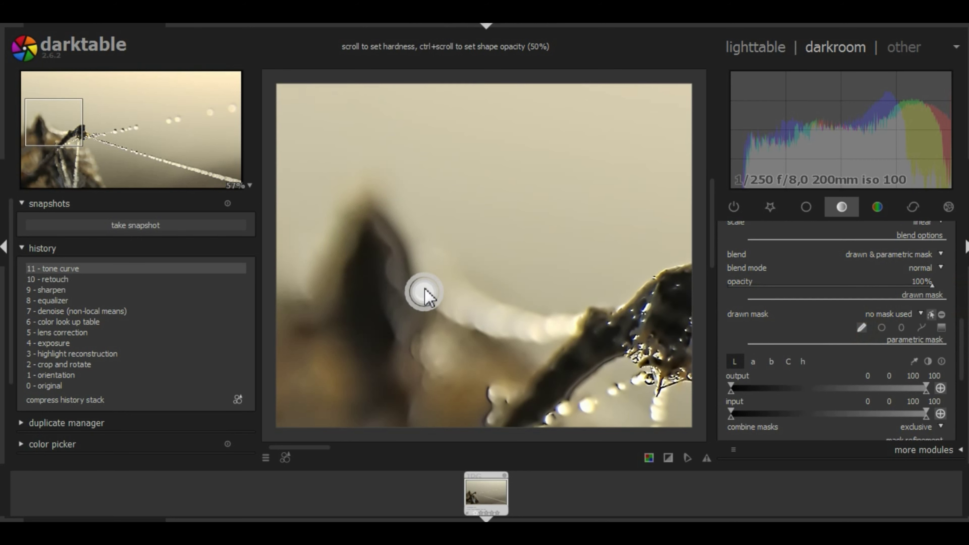
drag(381, 220, 406, 270)
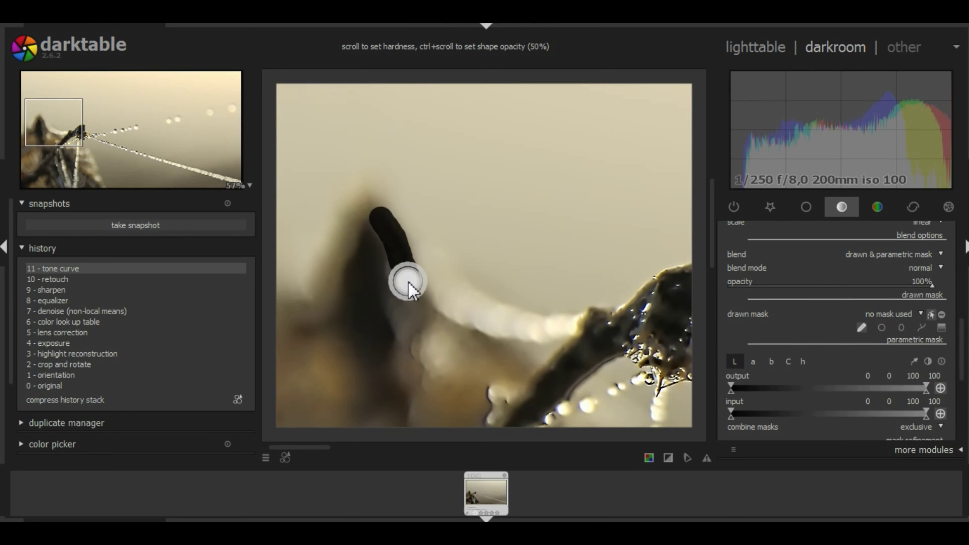
drag(406, 270, 407, 282)
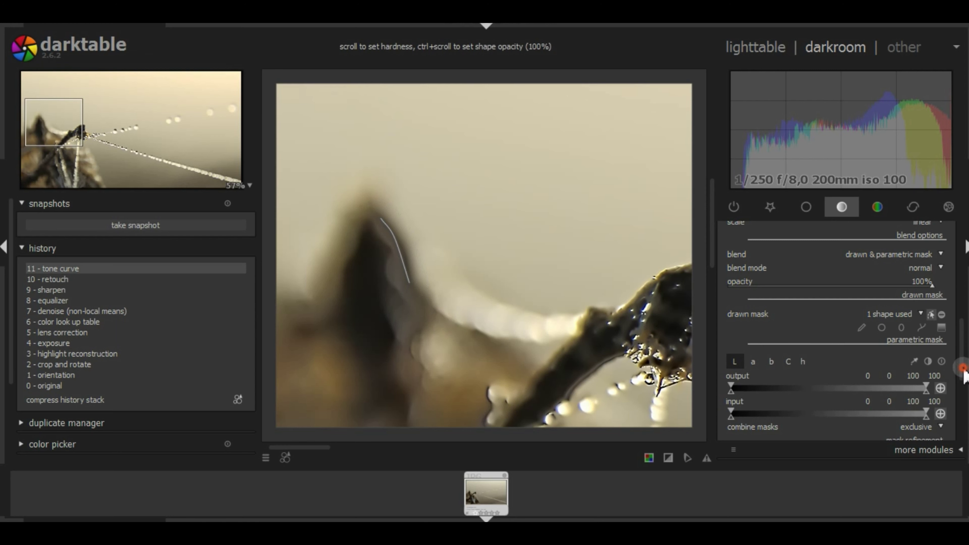
scroll(960, 381, down, 5)
Step: Show the mask overlay, limit the parametric lightness range to 28–48, and feather with radius 40
click(941, 411)
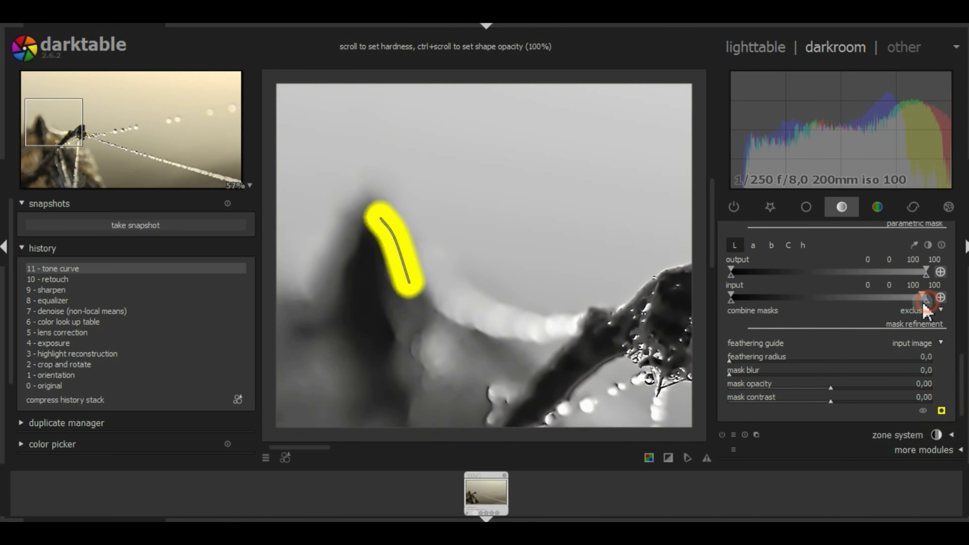
drag(928, 302, 810, 299)
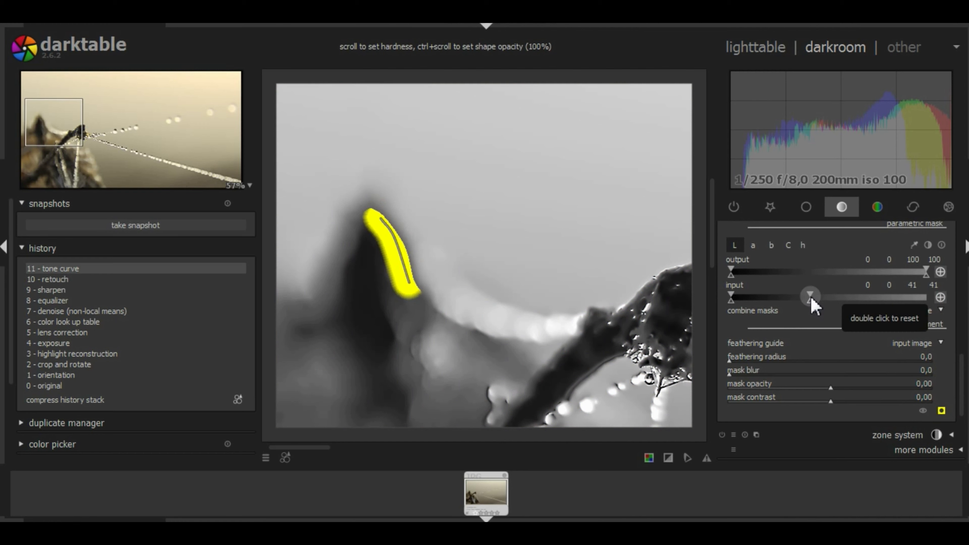
mouse_move(809, 297)
mouse_down()
mouse_move(788, 302)
mouse_move(827, 303)
mouse_up()
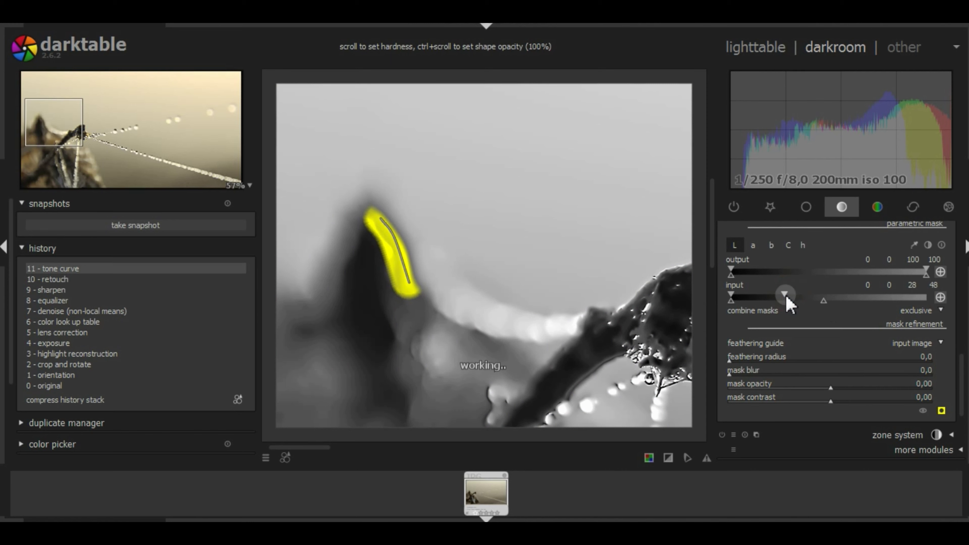
click(762, 359)
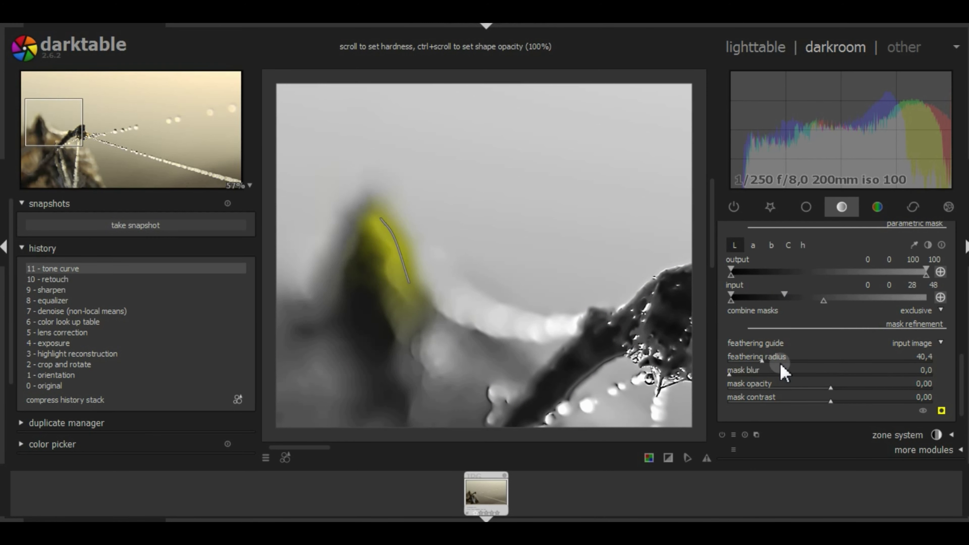
scroll(787, 361, down, 1)
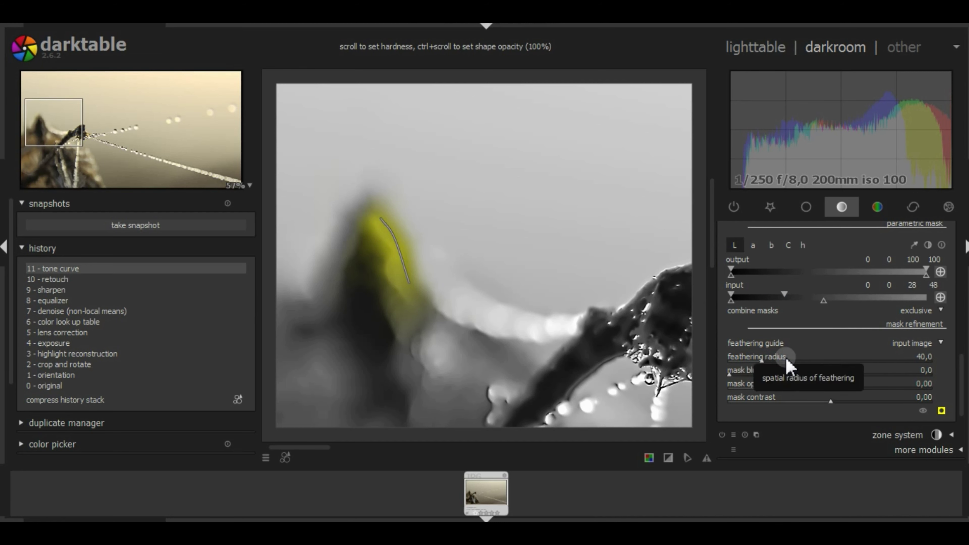
drag(959, 385, 961, 306)
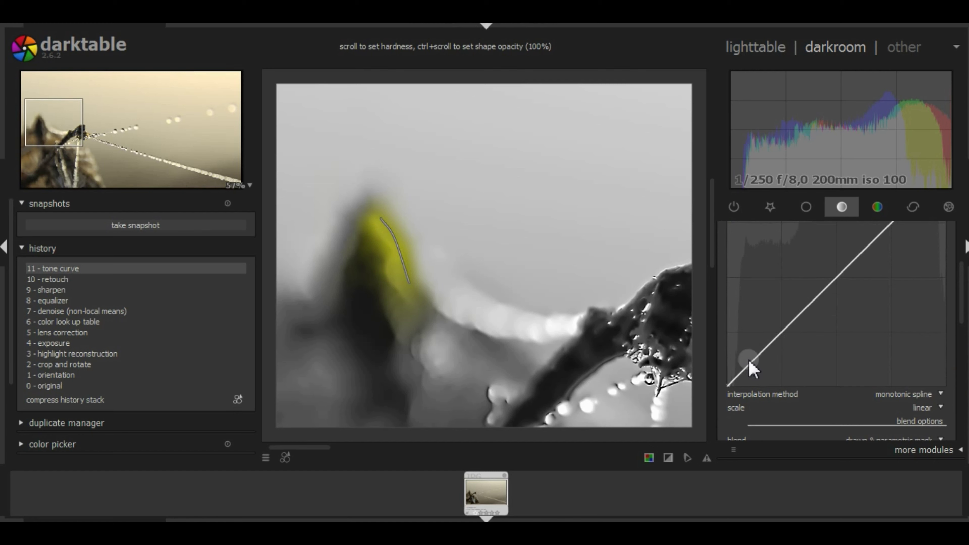
Step: Lift the masked tone curve to brighten the stem area and hide the mask overlay
drag(765, 349, 757, 329)
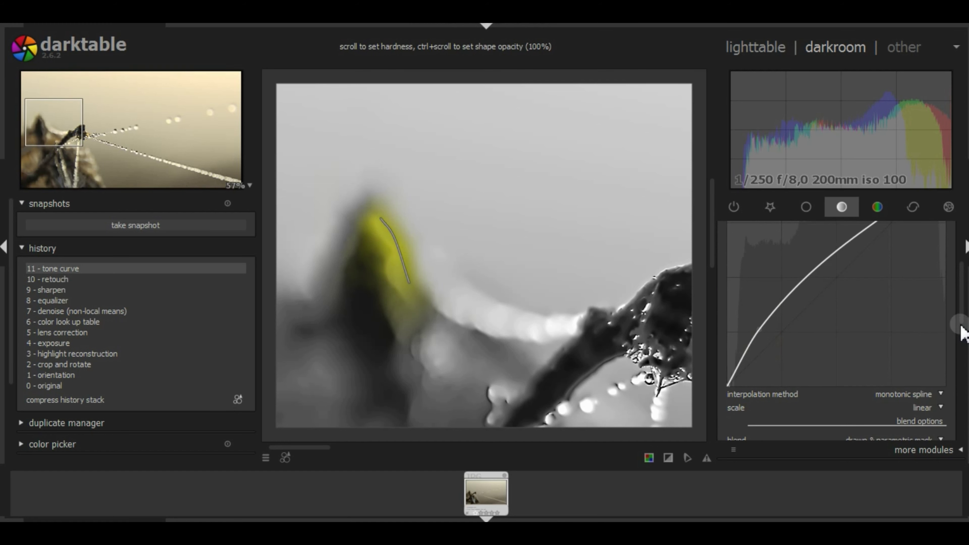
scroll(964, 324, down, 2)
scroll(964, 324, down, 4)
scroll(958, 362, down, 1)
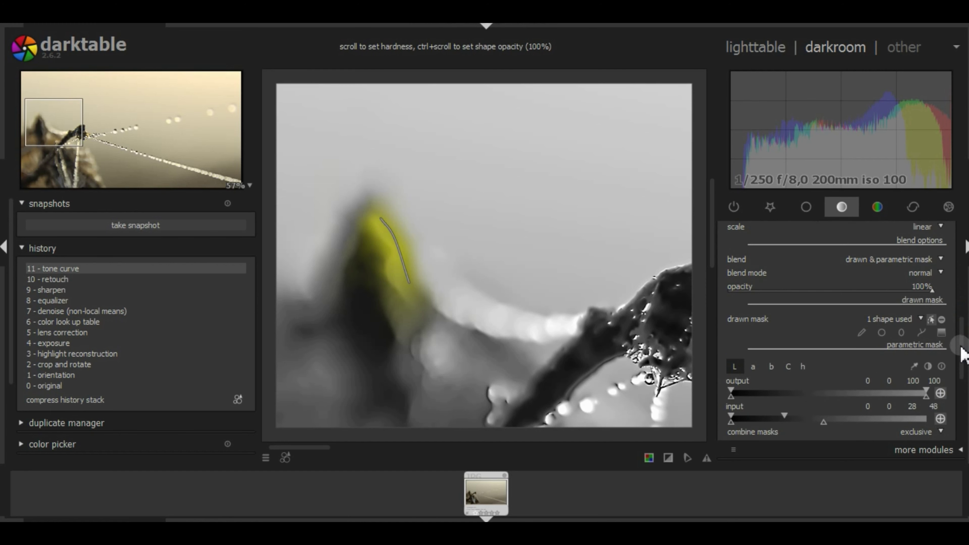
scroll(945, 396, down, 3)
scroll(961, 399, down, 3)
click(942, 383)
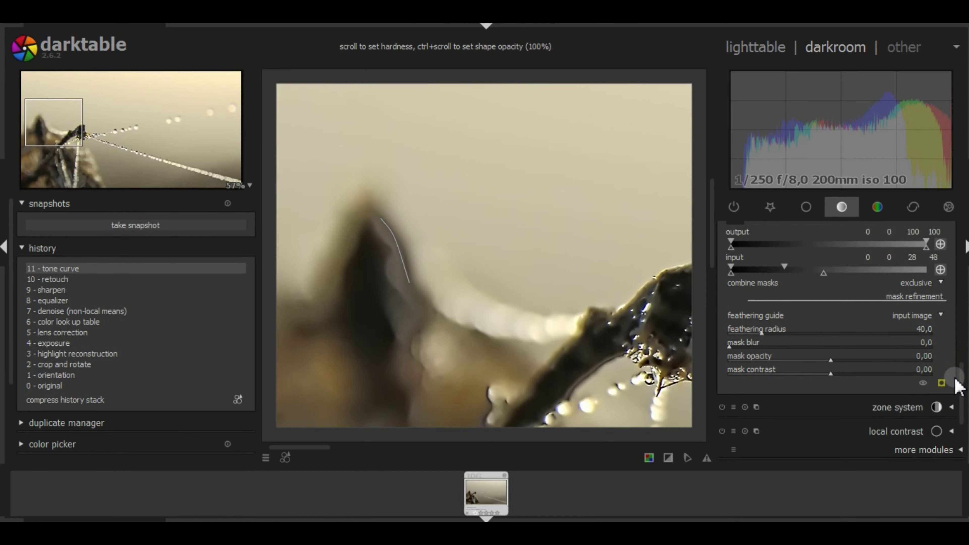
drag(963, 387, 963, 275)
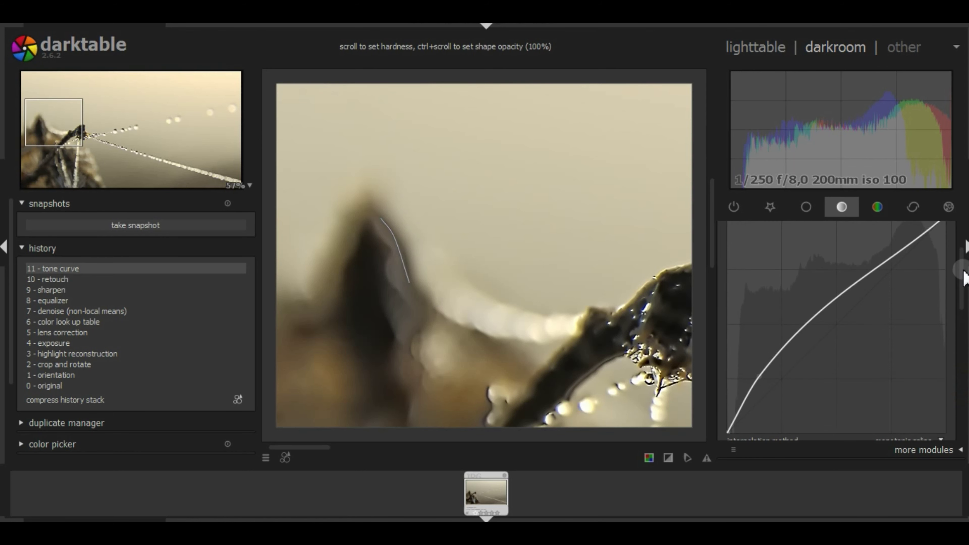
Step: Raise the black point to about 11, keep midtones near 50, and collapse the tone curve
scroll(758, 379, up, 2)
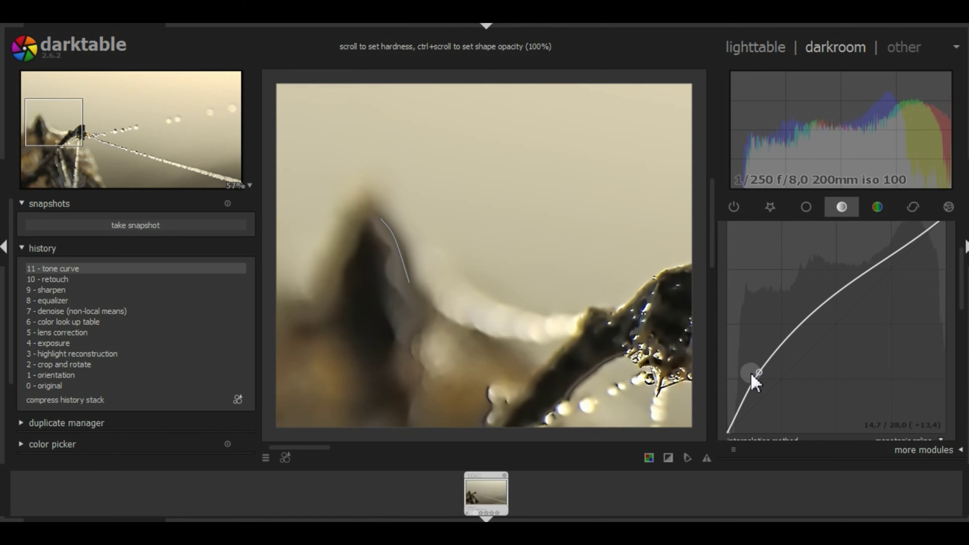
mouse_move(757, 373)
mouse_down()
mouse_move(765, 383)
mouse_move(751, 412)
mouse_move(725, 415)
mouse_move(724, 399)
mouse_up()
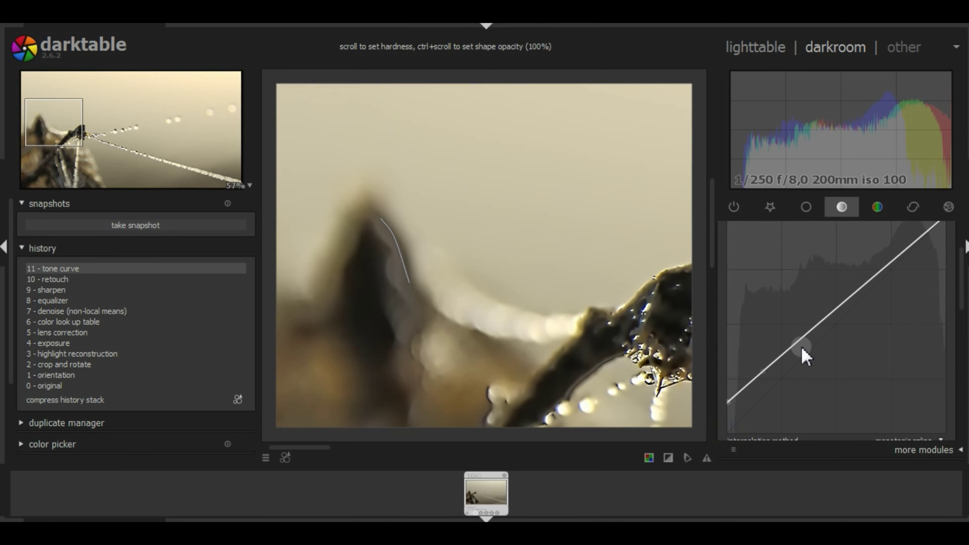
drag(826, 318, 836, 326)
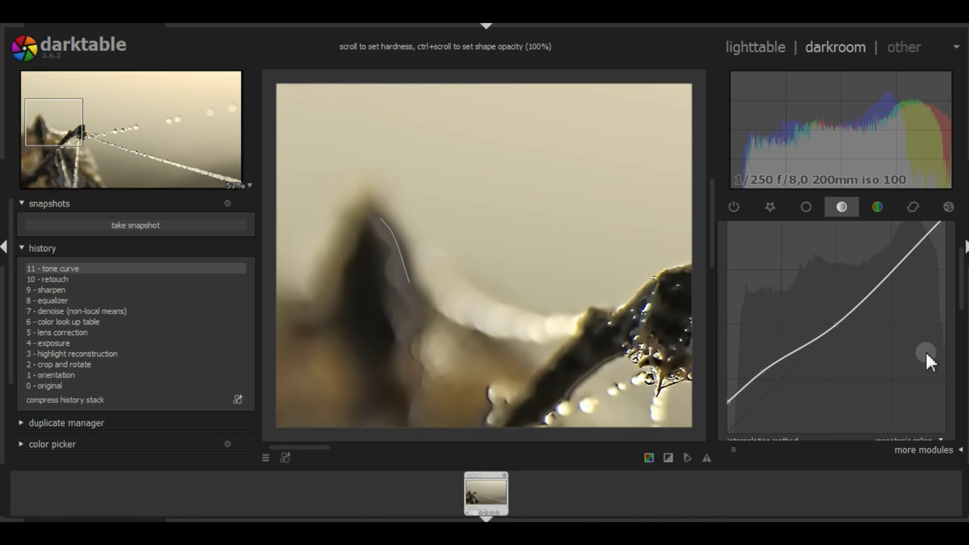
scroll(958, 292, up, 3)
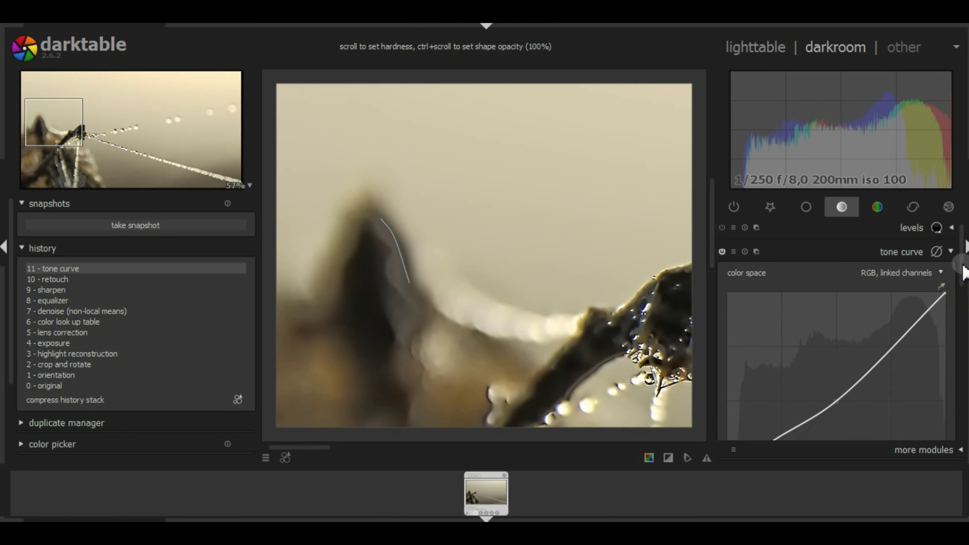
click(950, 250)
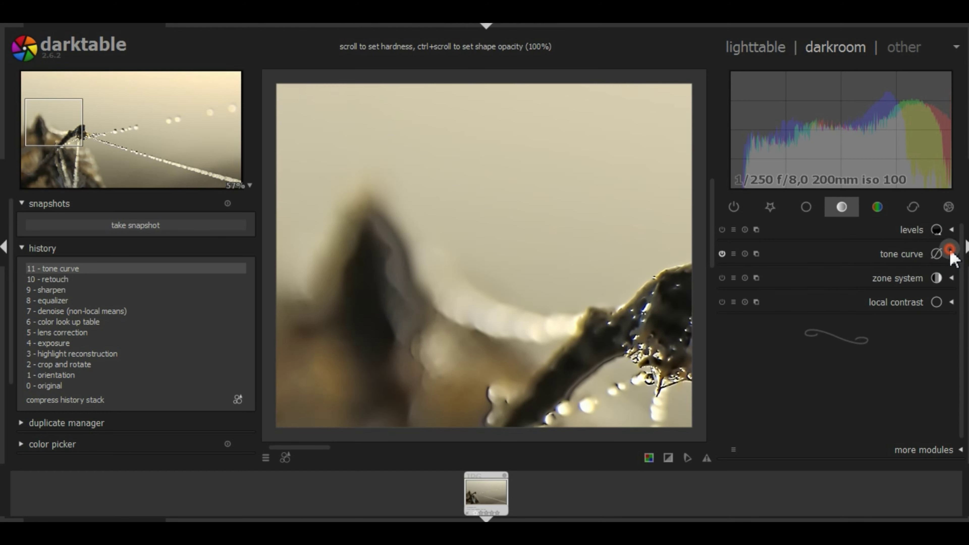
click(722, 254)
click(722, 254)
scroll(483, 294, down, 3)
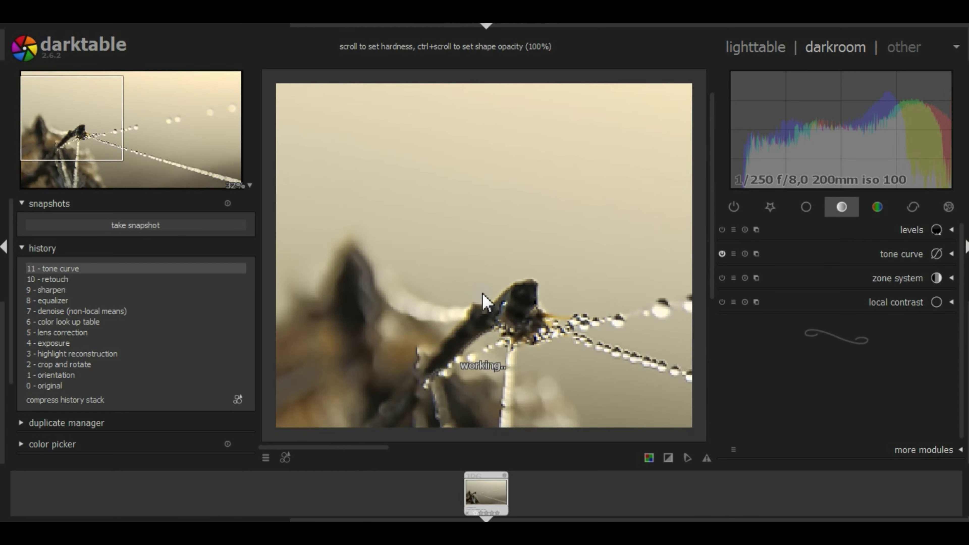
scroll(491, 310, down, 2)
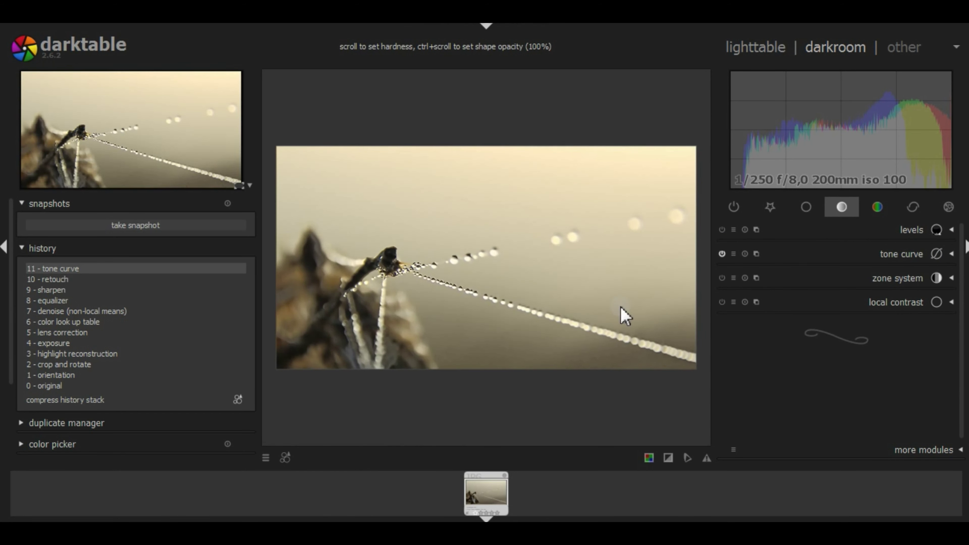
click(78, 400)
click(78, 290)
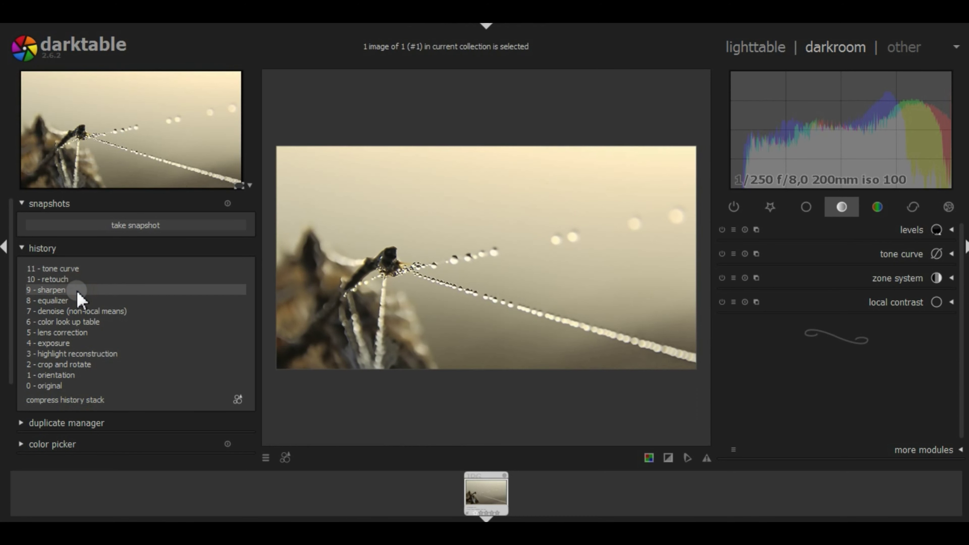
click(83, 268)
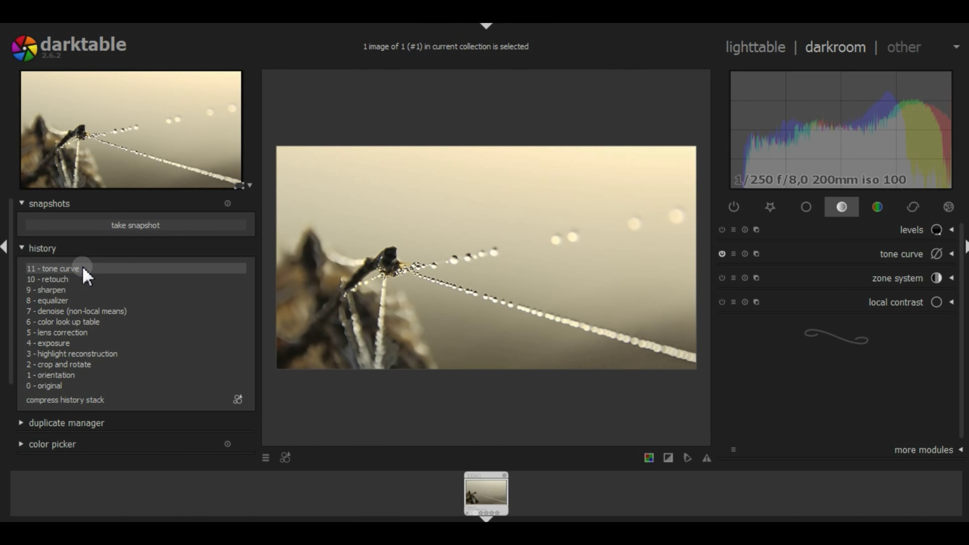
click(70, 290)
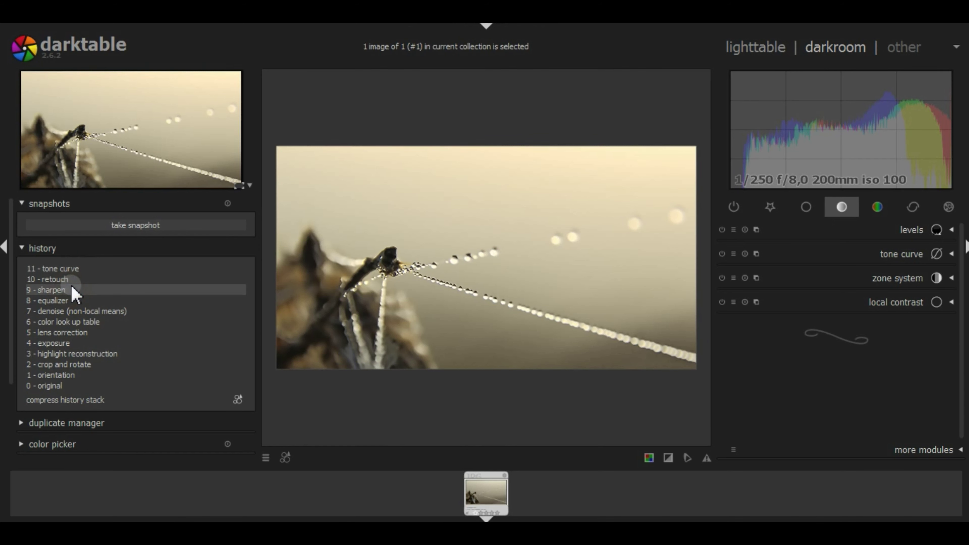
click(79, 268)
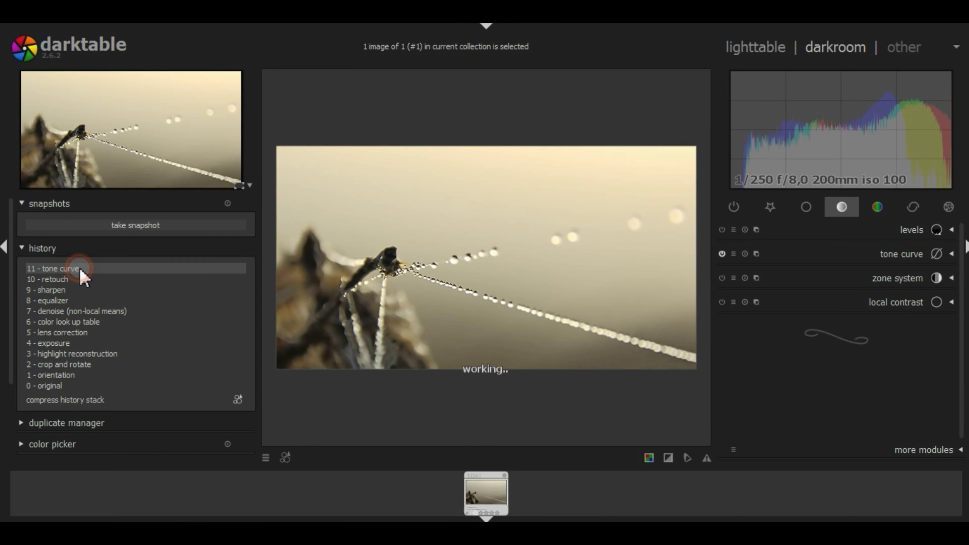
scroll(379, 327, up, 2)
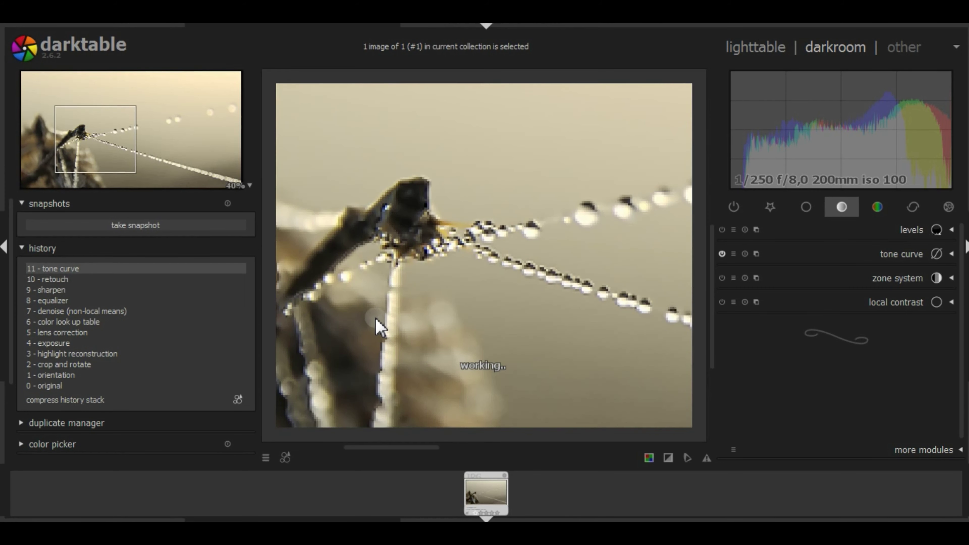
scroll(344, 332, down, 1)
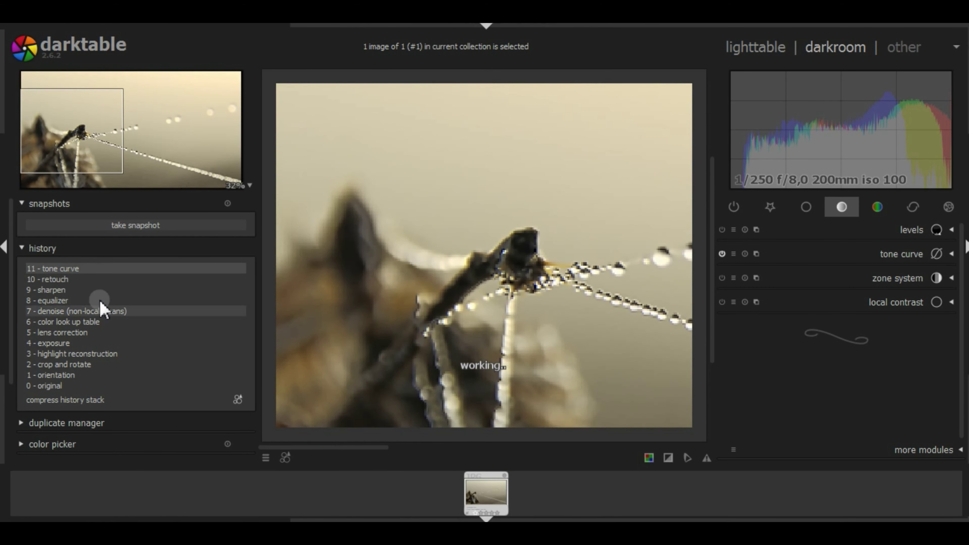
click(58, 293)
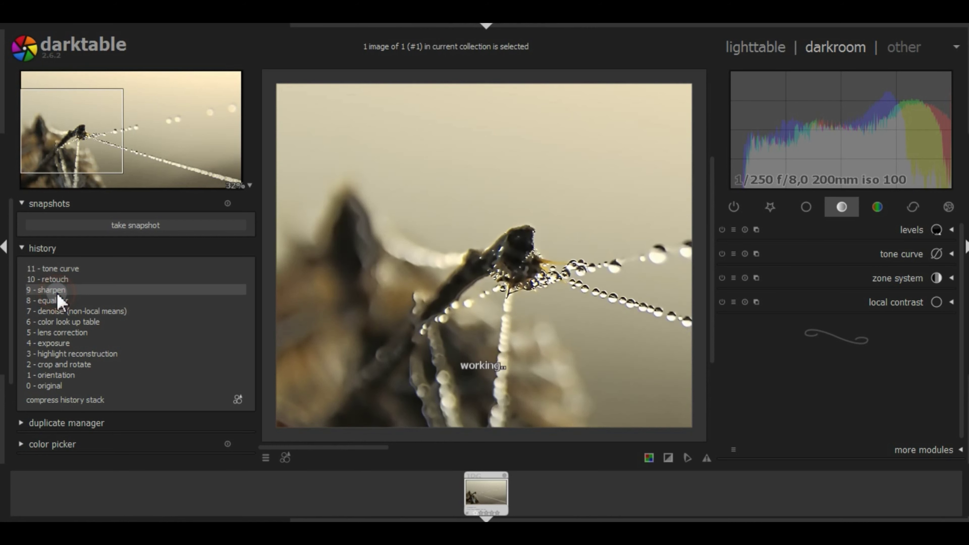
click(72, 269)
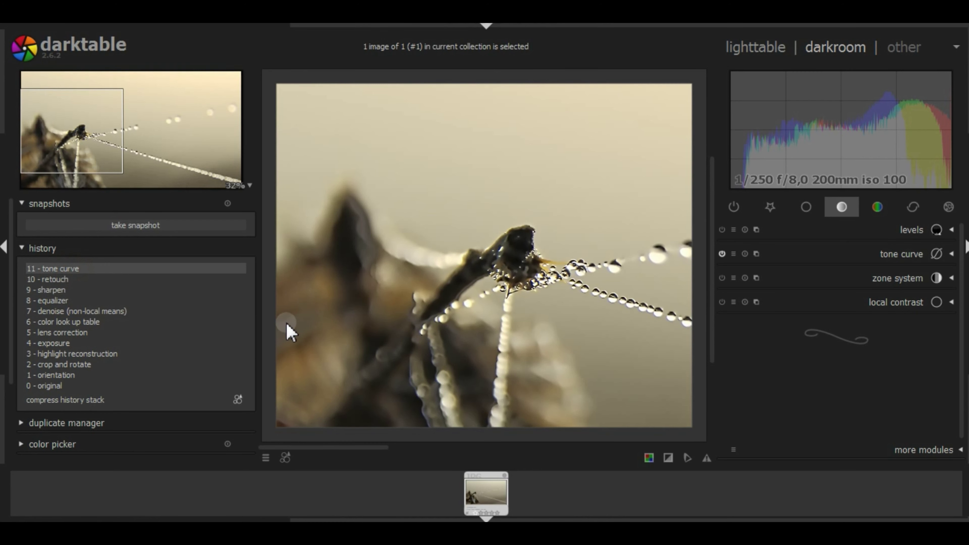
click(120, 290)
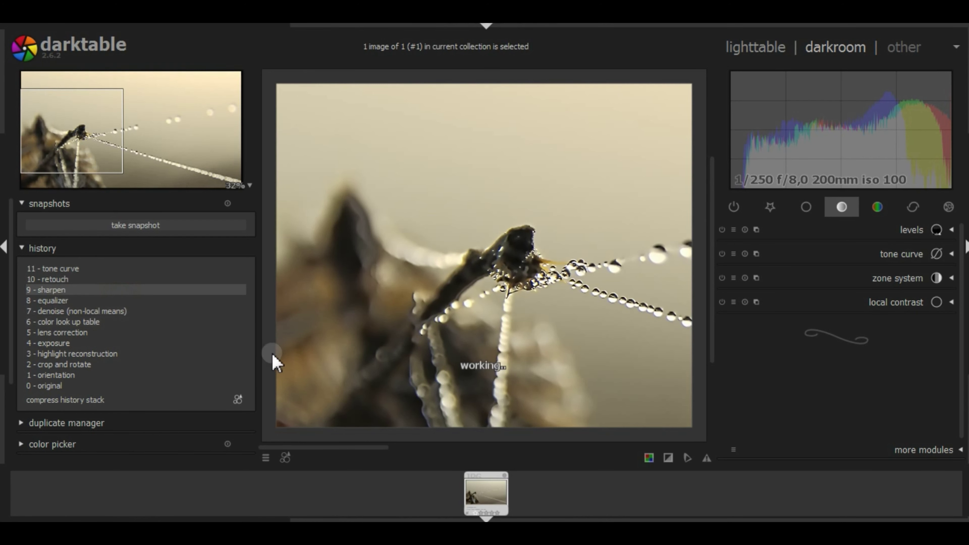
click(108, 269)
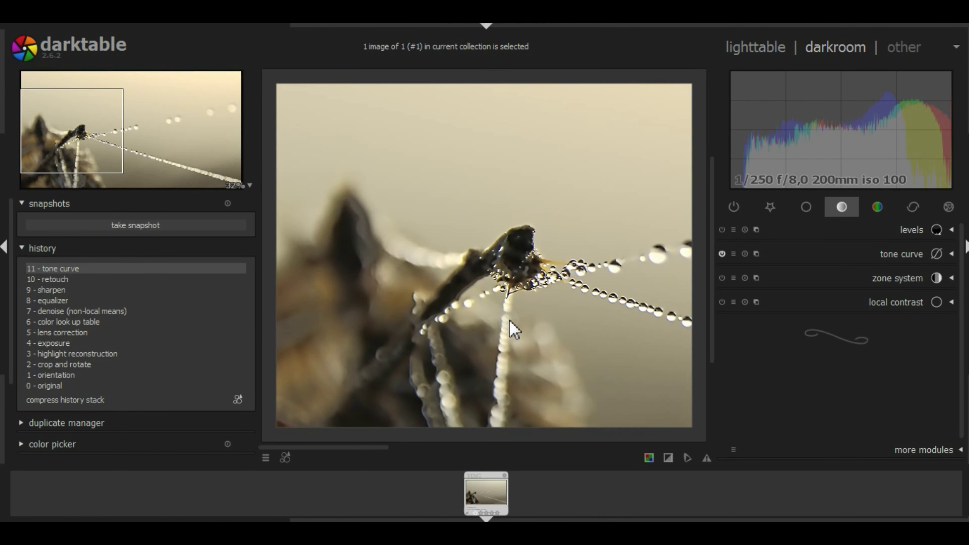
scroll(513, 329, down, 2)
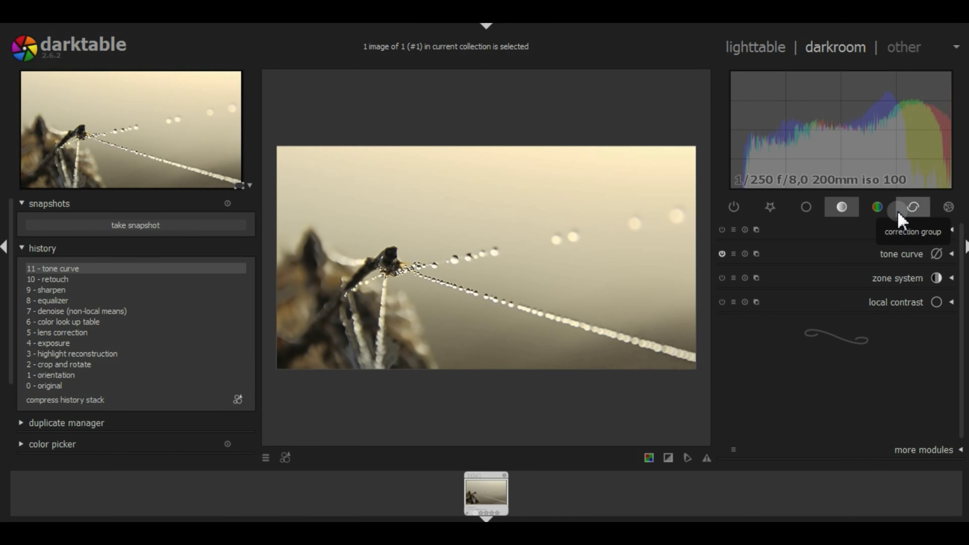
Step: Add contrast brightness saturation with contrast -0,10 and saturation -0,06, then toggle it off to compare
click(805, 206)
click(881, 229)
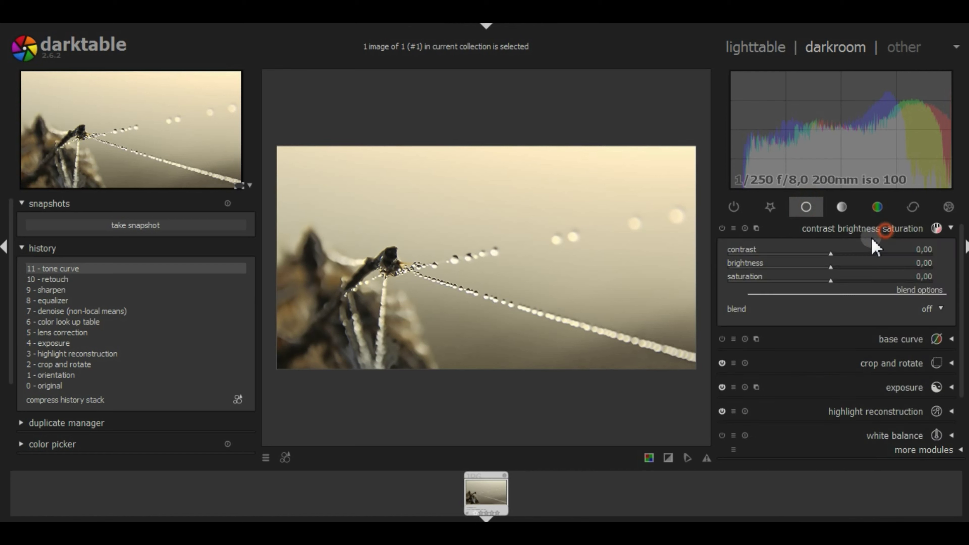
click(843, 254)
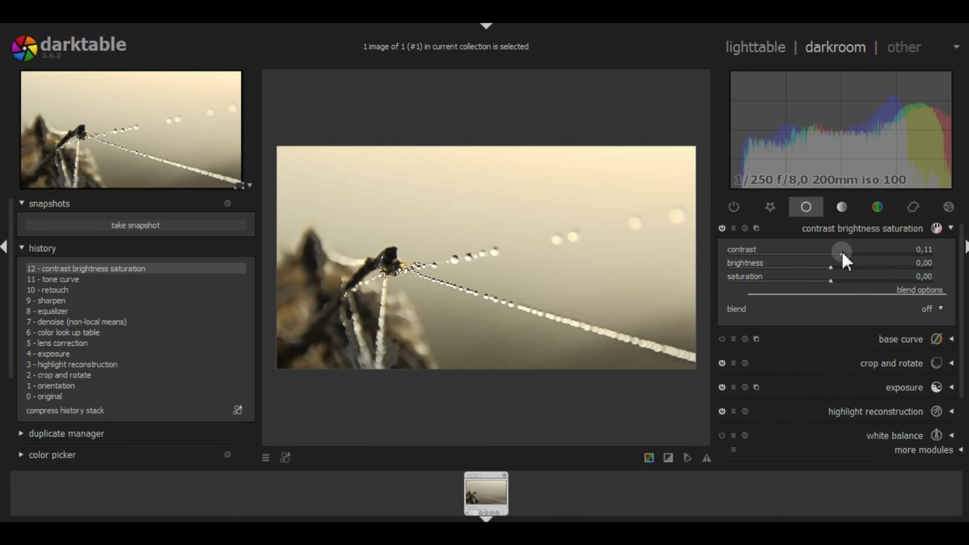
scroll(843, 254, down, 4)
scroll(842, 254, down, 3)
scroll(843, 253, down, 5)
scroll(843, 253, down, 4)
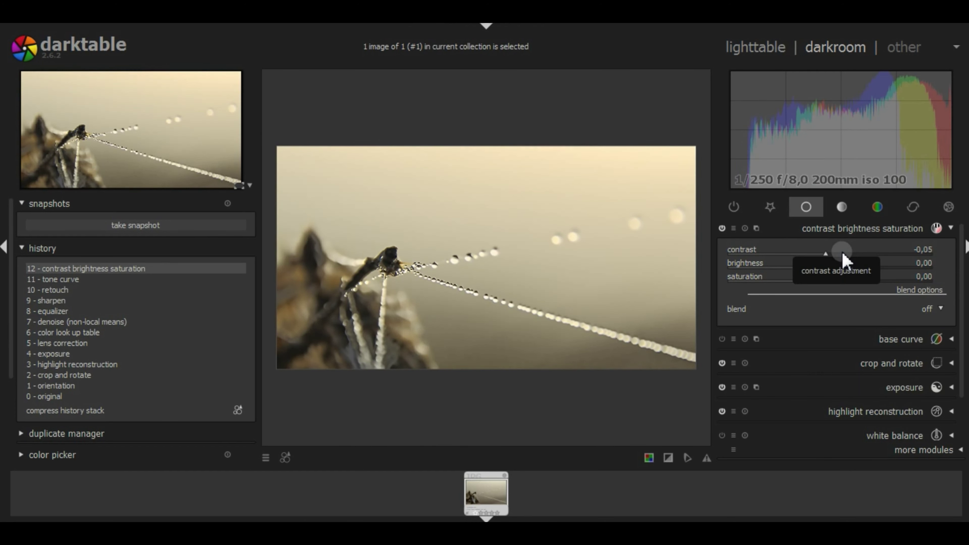
scroll(843, 254, down, 4)
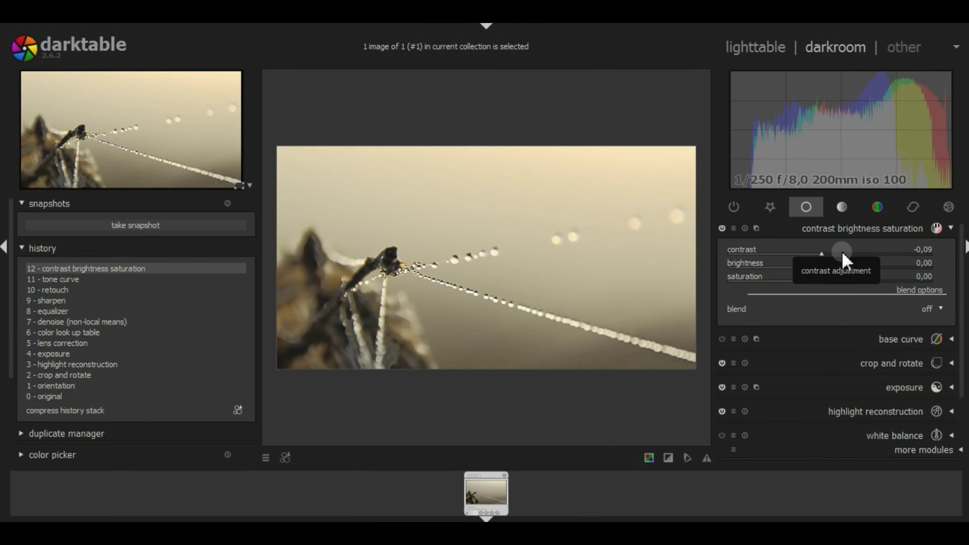
scroll(842, 252, down, 1)
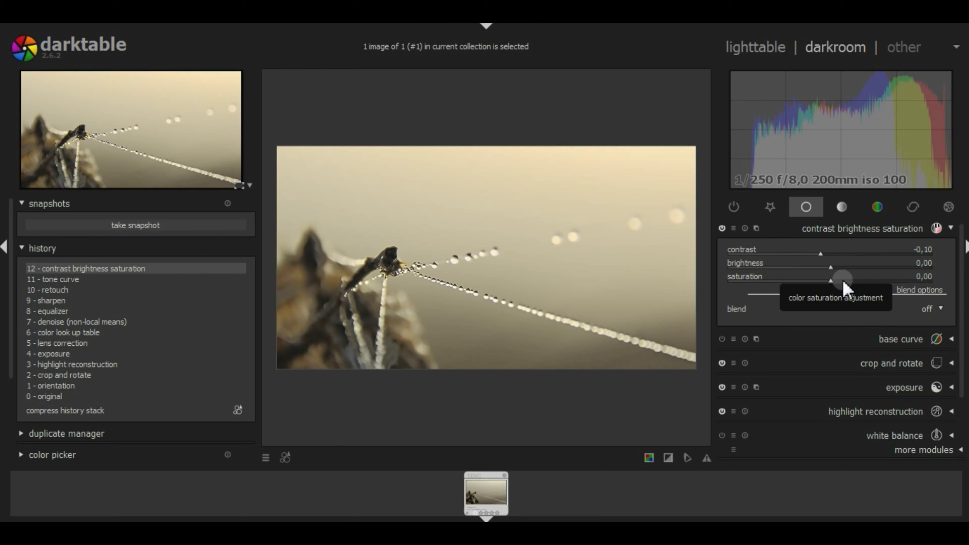
scroll(844, 283, down, 4)
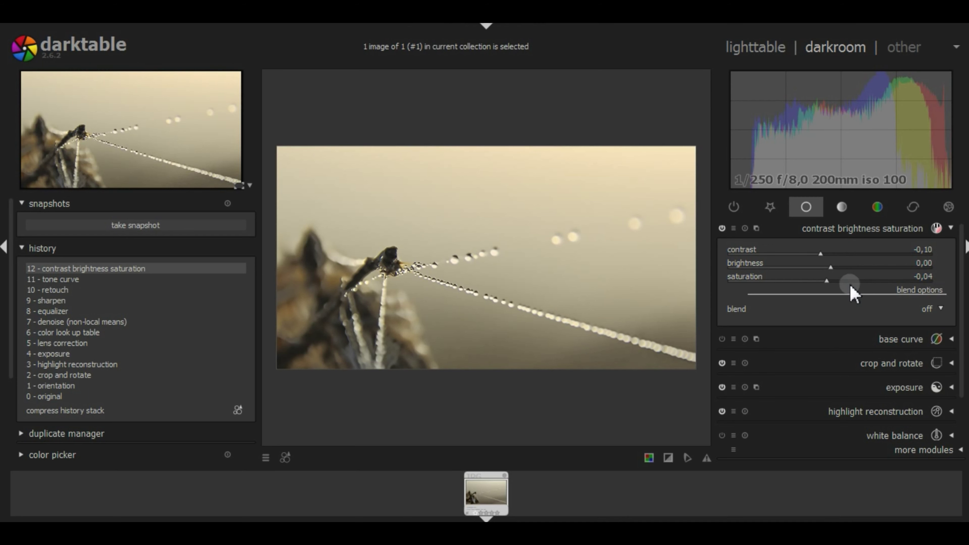
click(722, 228)
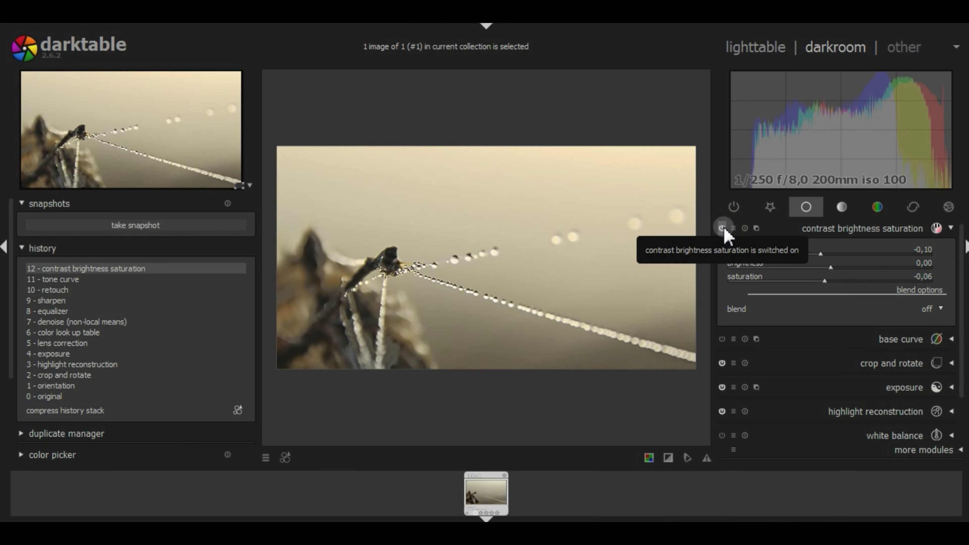
Step: Toggle the contrast brightness saturation module on and off to compare before and after
click(723, 228)
click(723, 229)
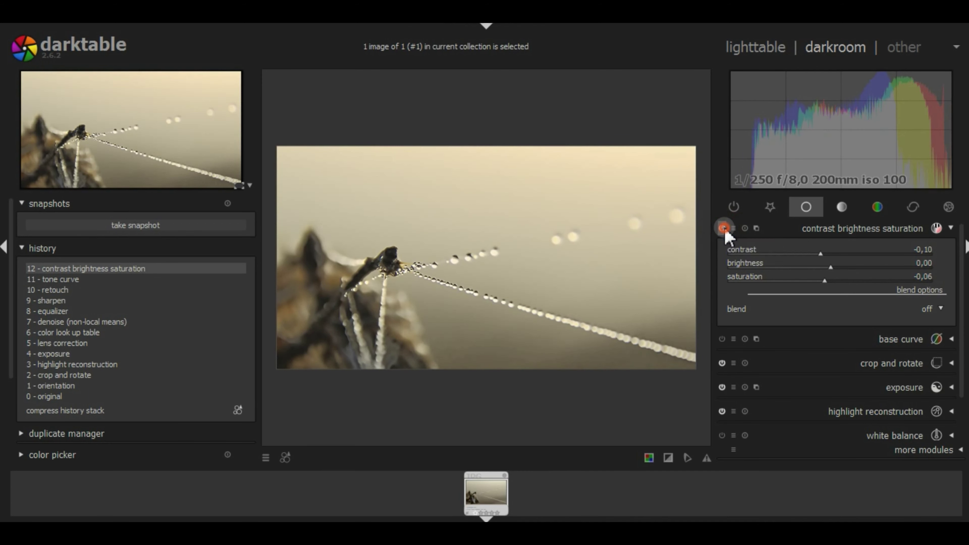
click(722, 228)
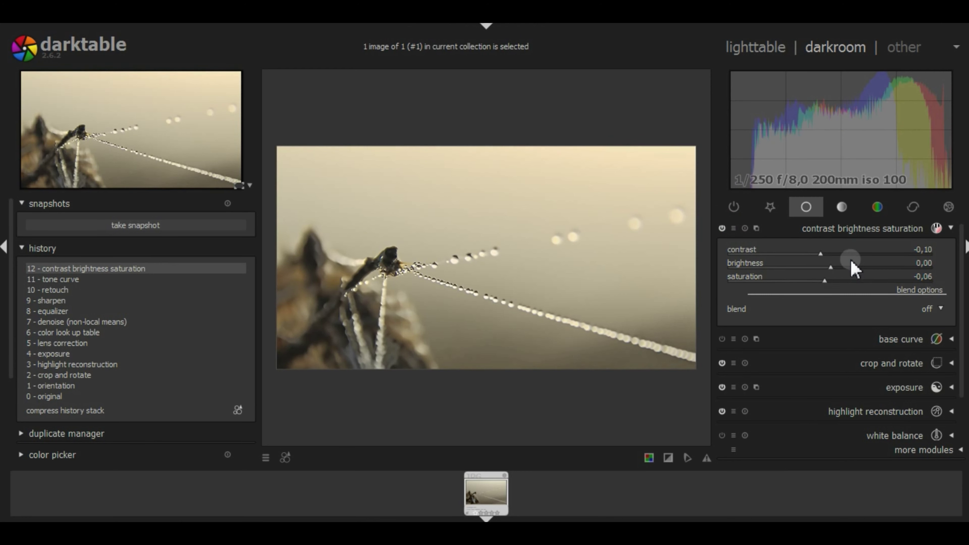
scroll(850, 259, up, 2)
scroll(849, 260, up, 1)
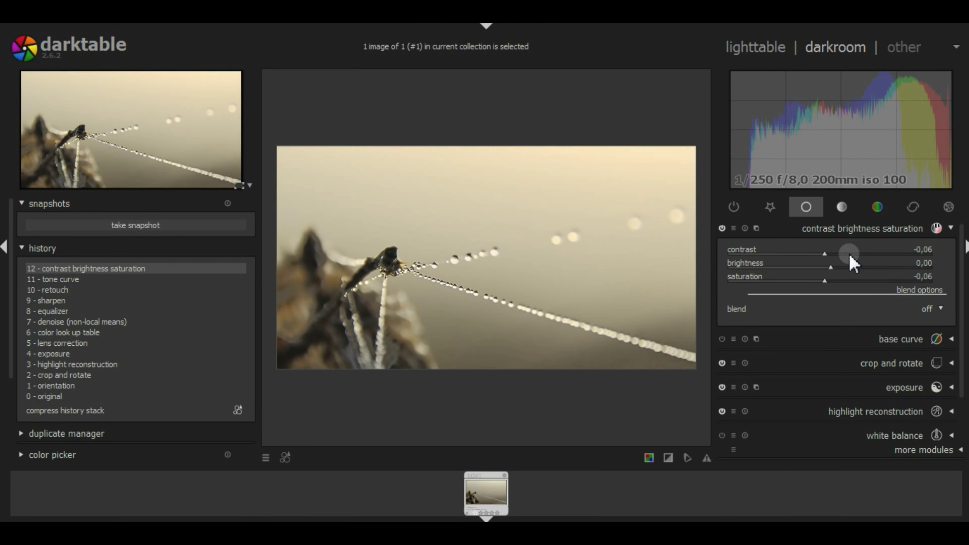
click(722, 229)
click(722, 229)
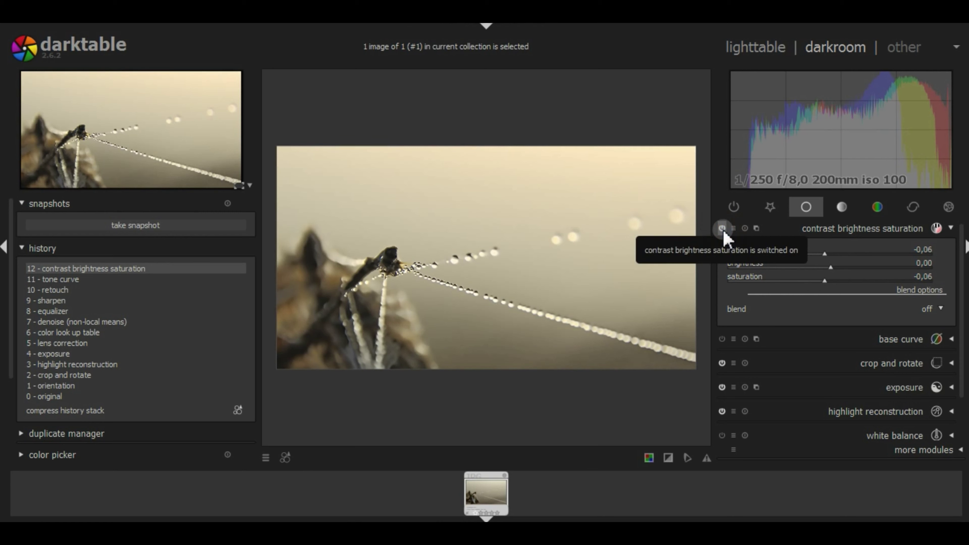
click(722, 229)
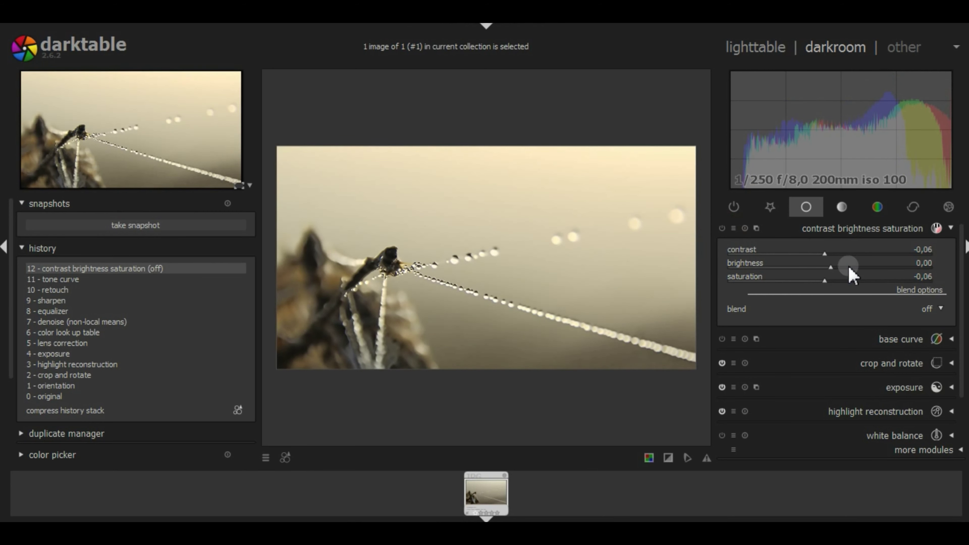
Step: Reset contrast to 0,00, set brightness to 0,02, collapse the module, and switch to lighttable
double_click(853, 252)
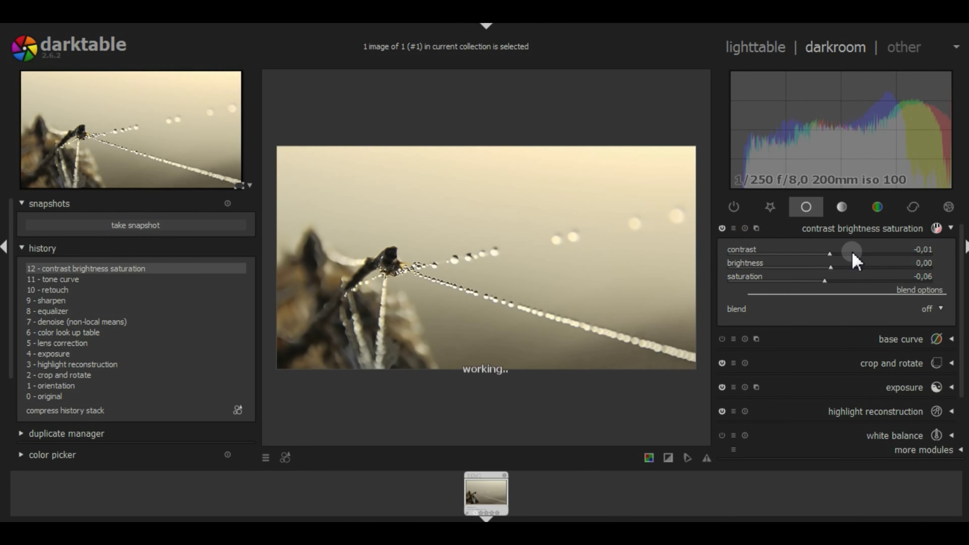
click(721, 229)
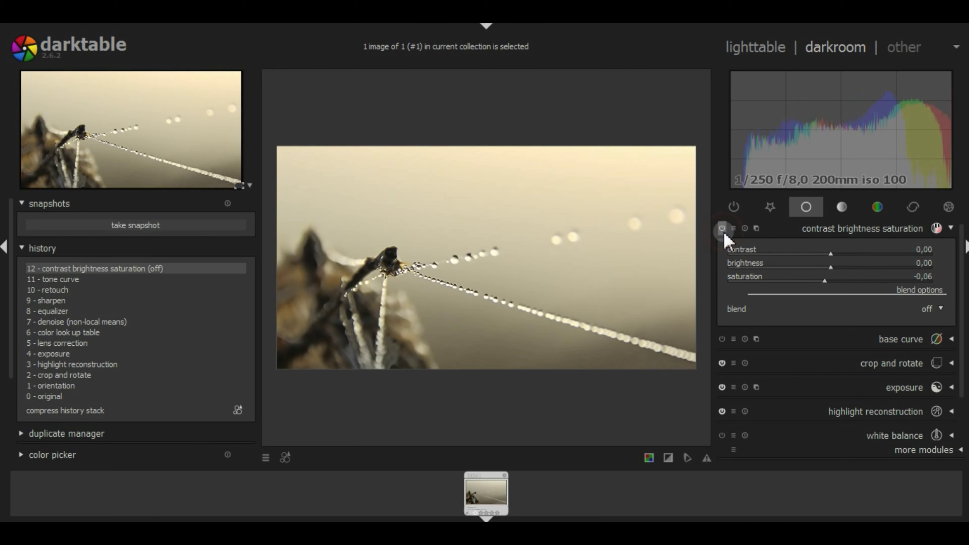
click(723, 233)
scroll(839, 263, up, 1)
scroll(840, 264, up, 1)
click(722, 228)
click(721, 229)
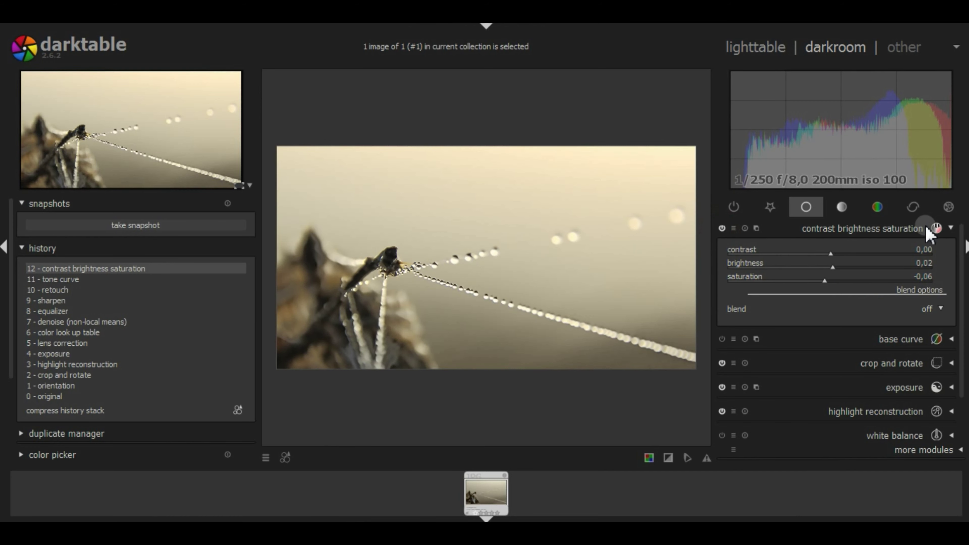
click(931, 228)
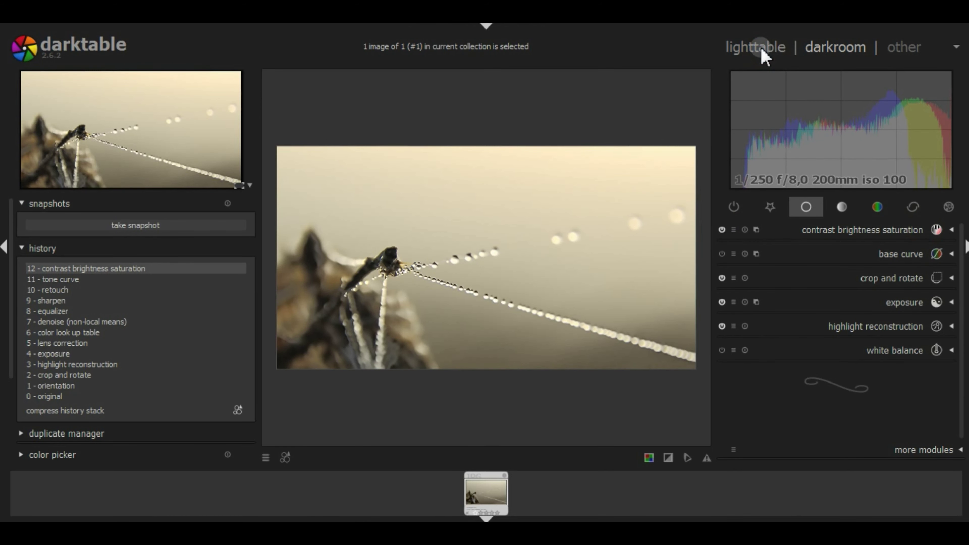
key(l)
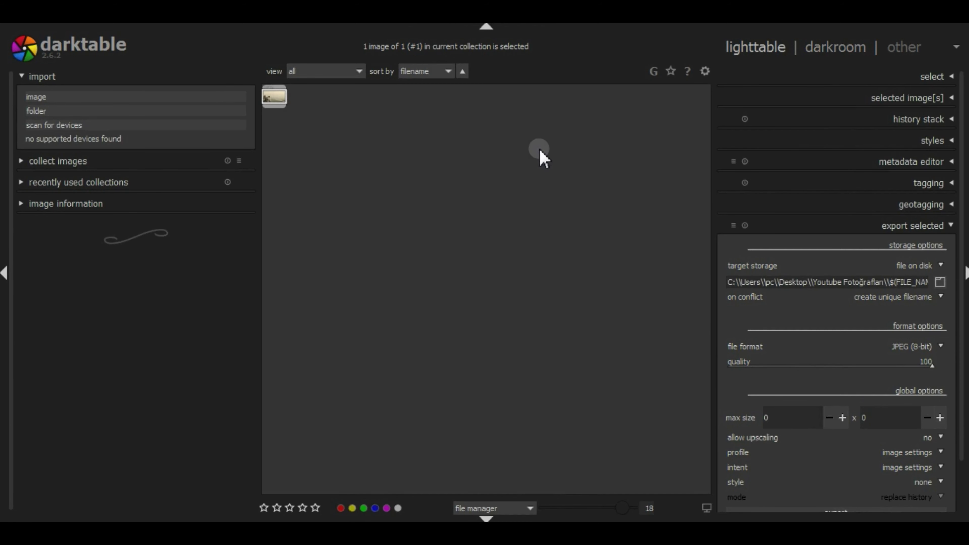
Step: Return to the darkroom and snapshot history step 12, contrast brightness saturation
key(d)
click(139, 229)
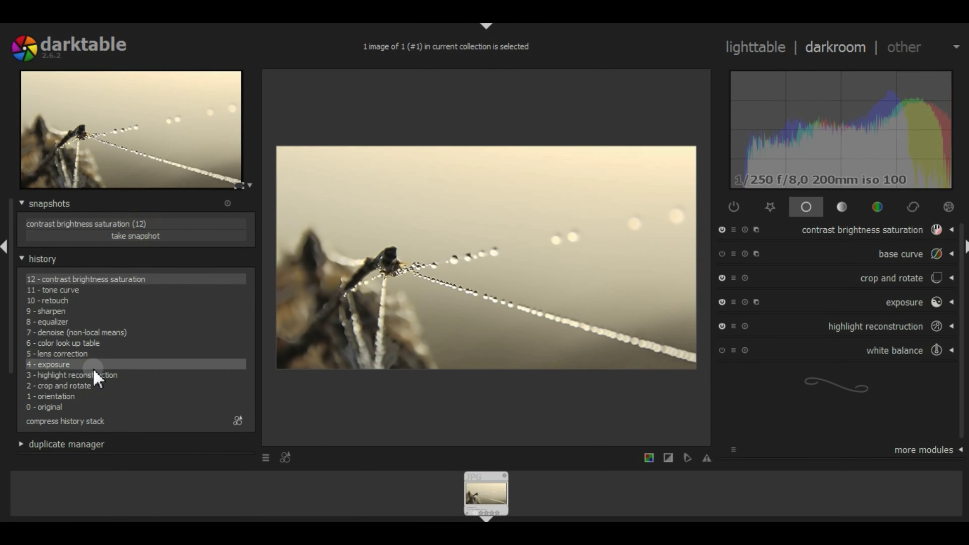
Step: Step back to history item 2 (crop and rotate) and show the snapshot in split view
click(91, 386)
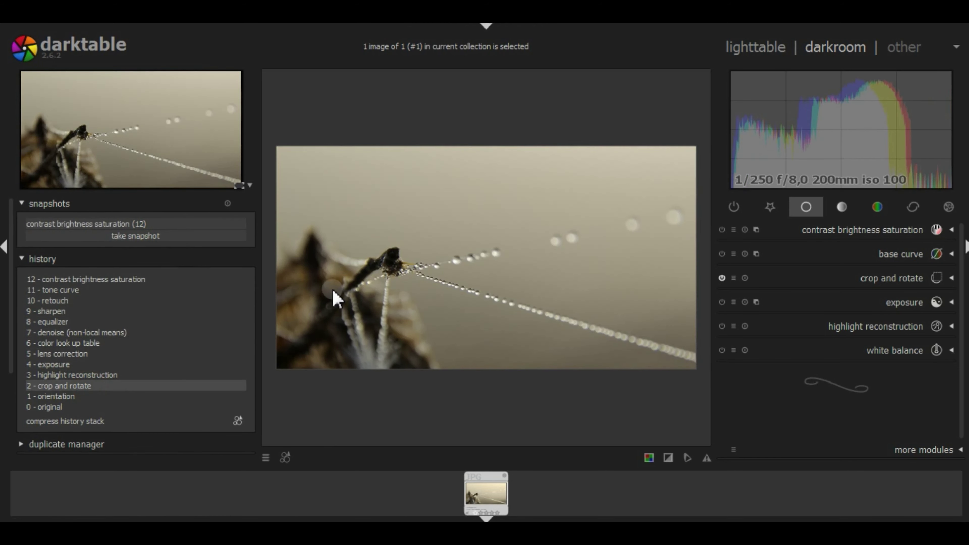
click(130, 224)
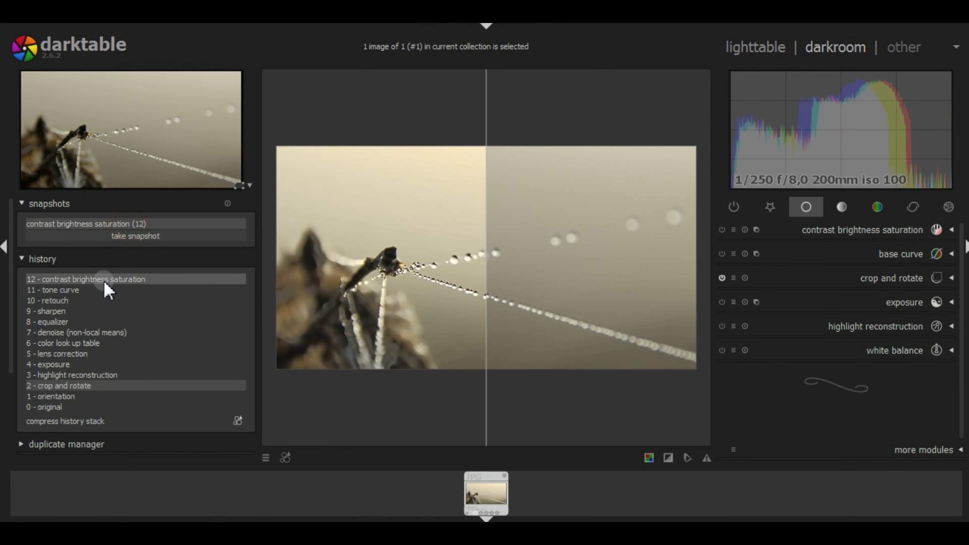
click(103, 280)
click(82, 386)
Step: Sweep the comparison divider across the image, then return to history step 12
mouse_move(487, 320)
mouse_down()
mouse_move(259, 326)
mouse_move(699, 378)
mouse_move(714, 374)
mouse_move(266, 322)
mouse_move(639, 353)
mouse_move(703, 344)
mouse_up()
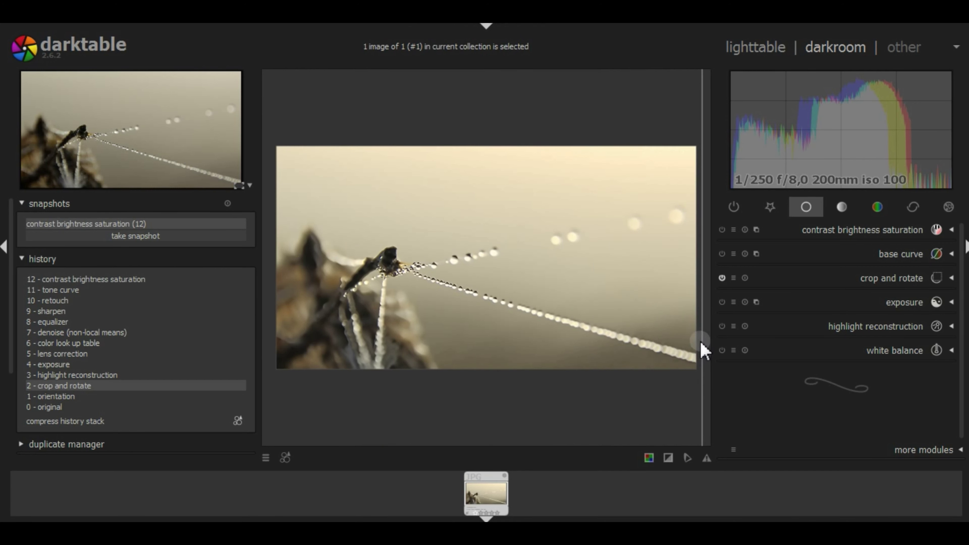
mouse_move(702, 349)
mouse_down()
mouse_move(471, 320)
mouse_move(263, 316)
mouse_move(710, 350)
mouse_up()
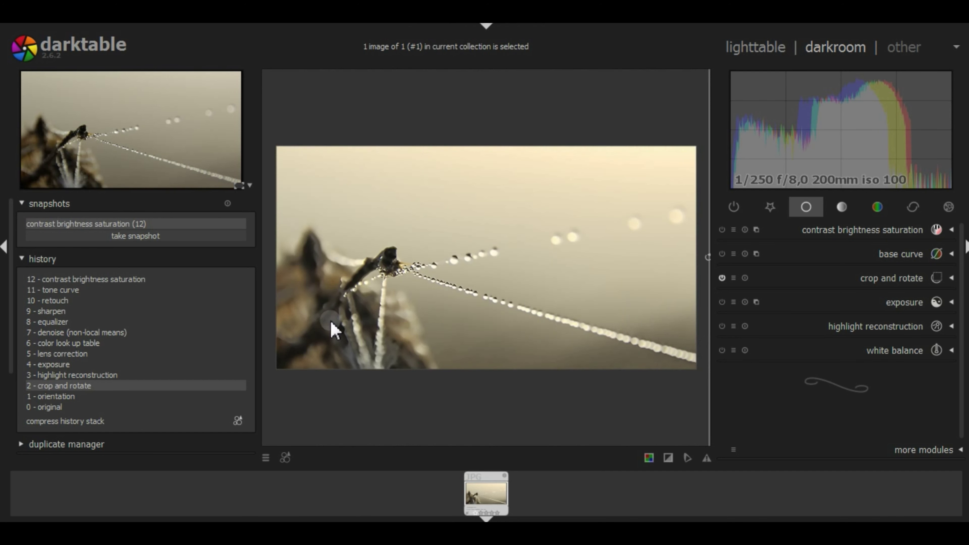
click(100, 280)
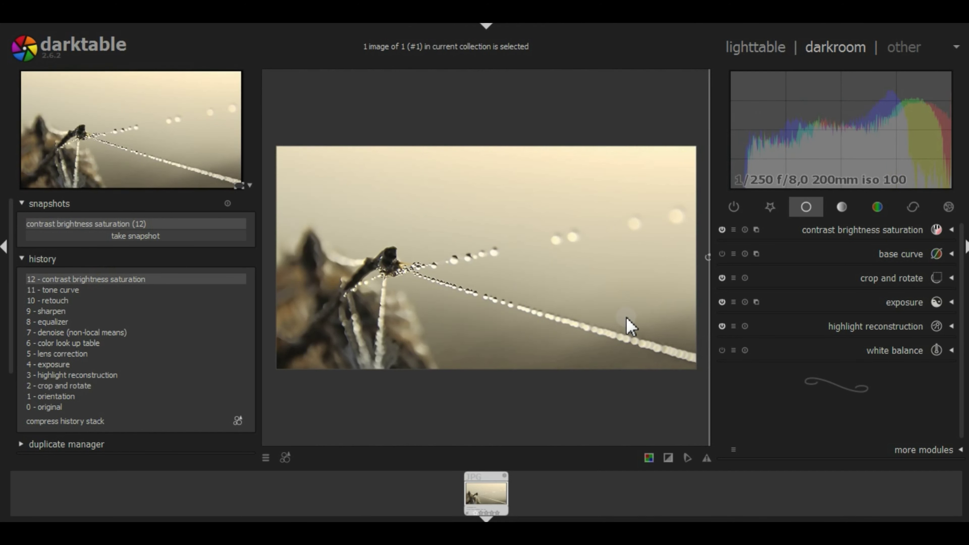
click(770, 50)
Step: Remove the snapshot and export the edited photo from lighttable as an 8-bit JPEG at quality 100
click(834, 50)
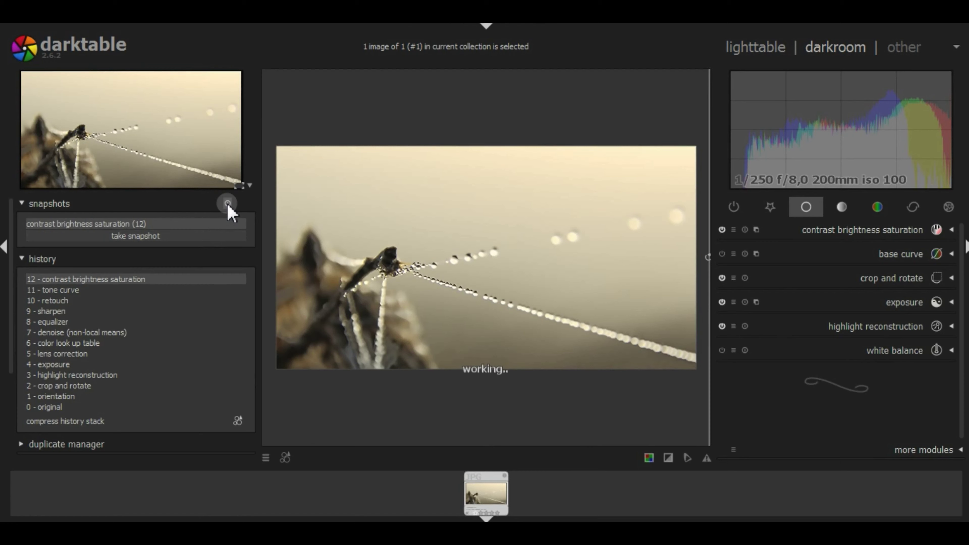
click(227, 204)
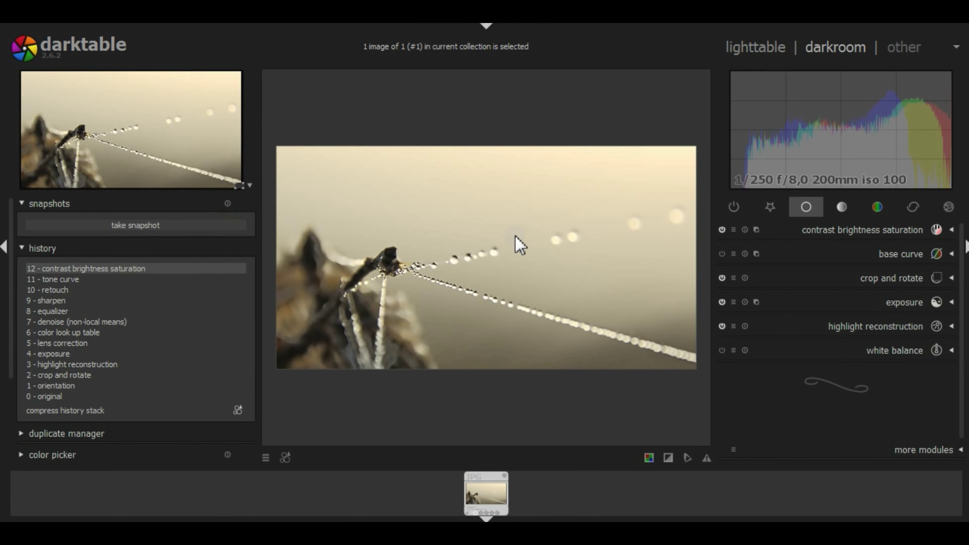
key(l)
click(832, 512)
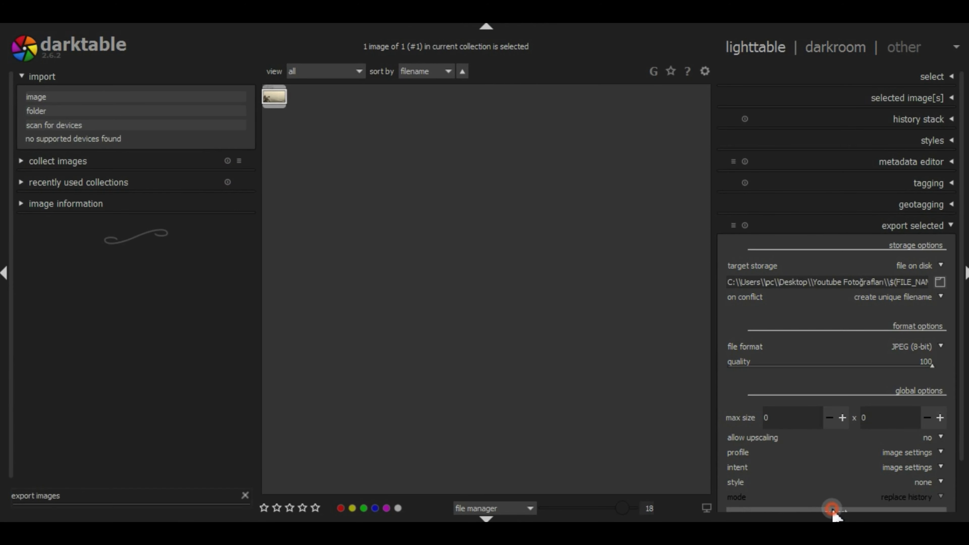